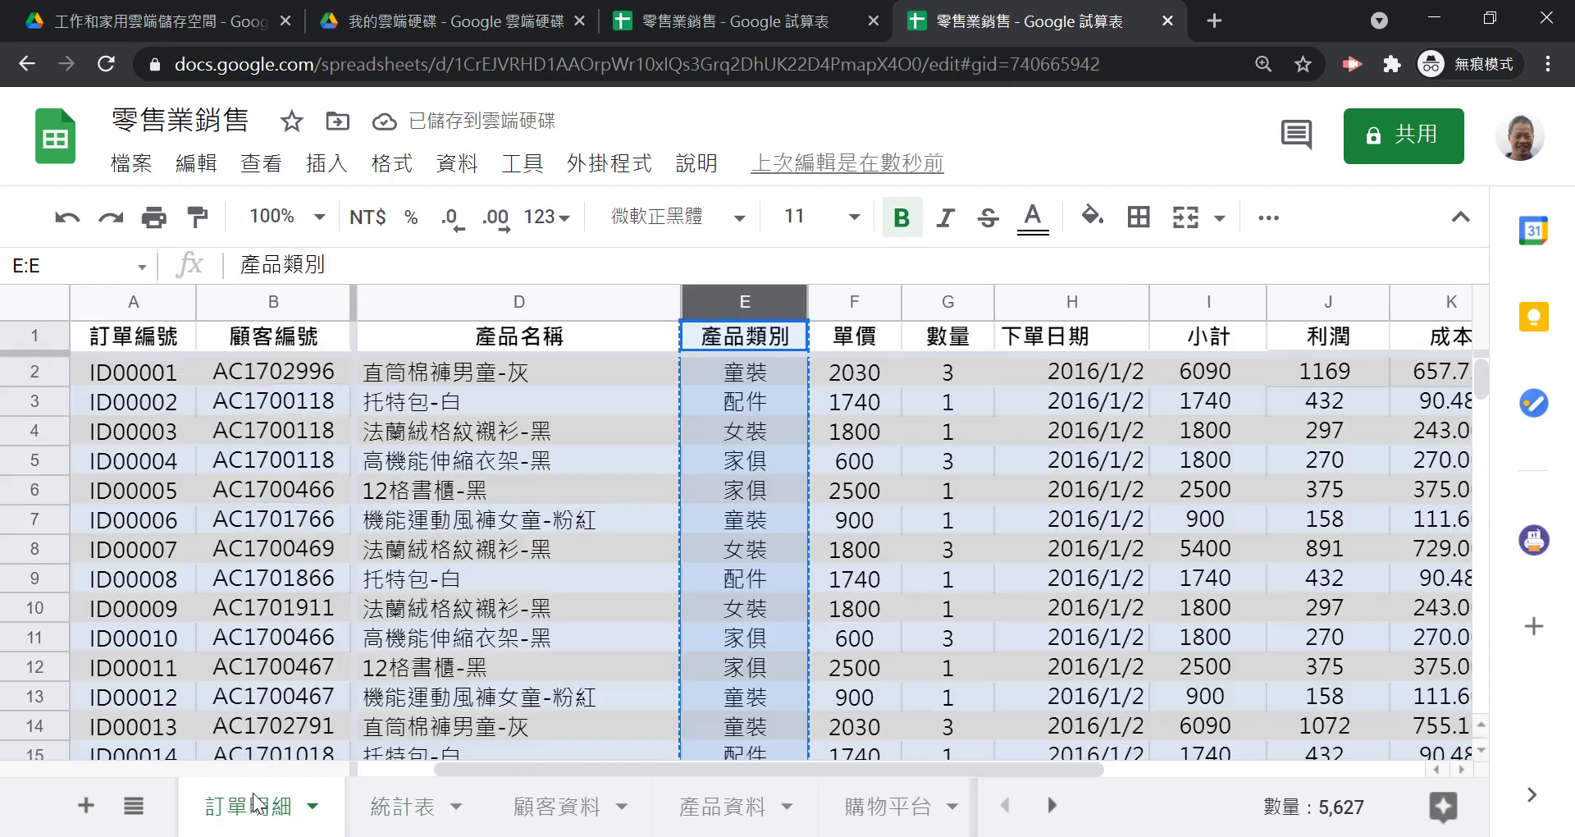
- In cell D2 of the 統計表 sheet, start a SUMIF formula with column E:E of 訂單明細 as the criteria range
left_click(1067, 755)
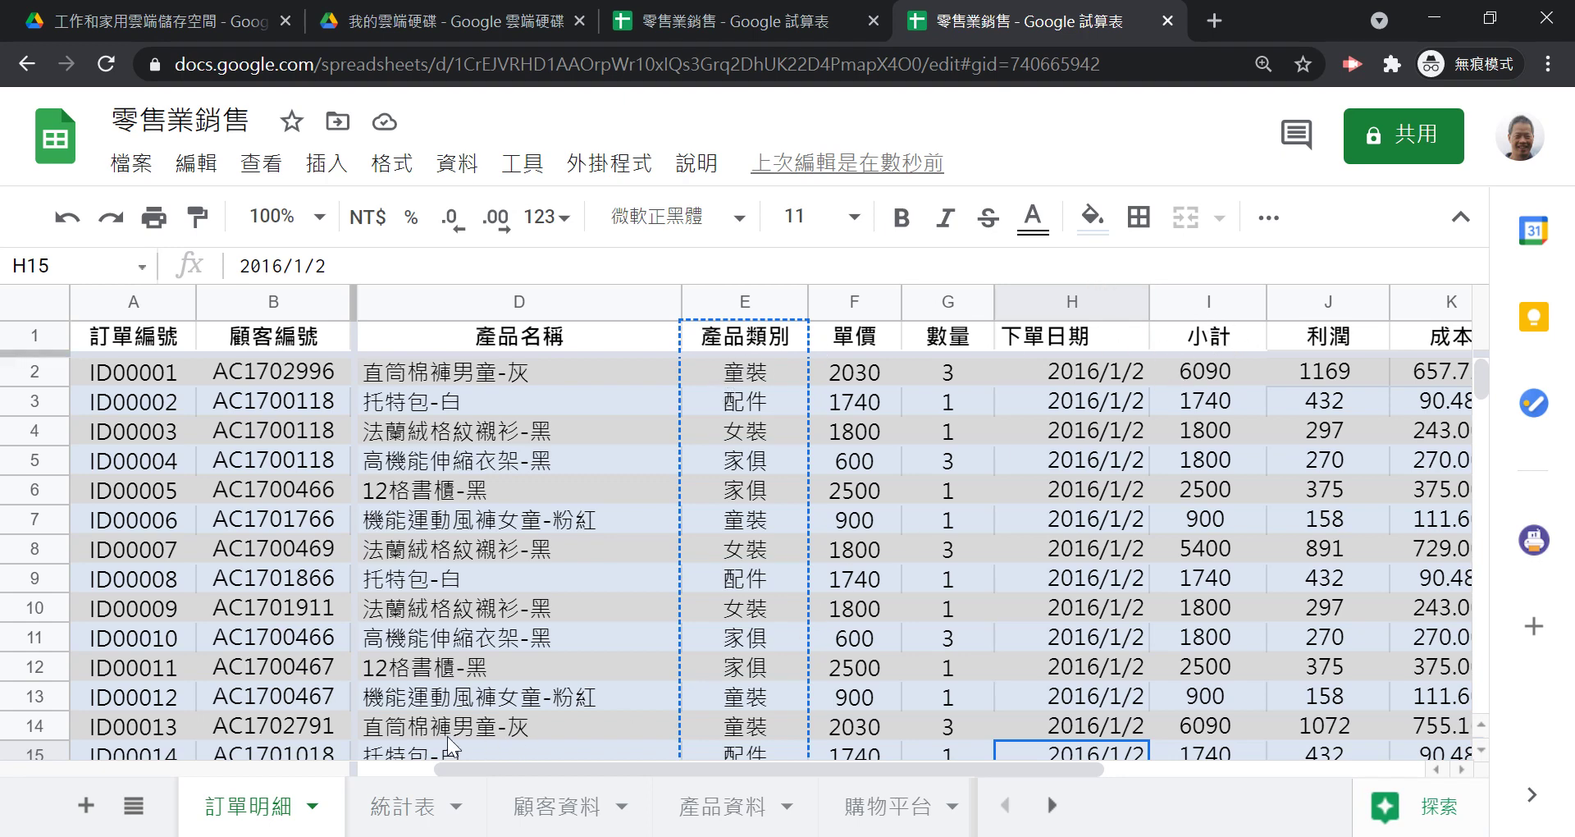
left_click(398, 814)
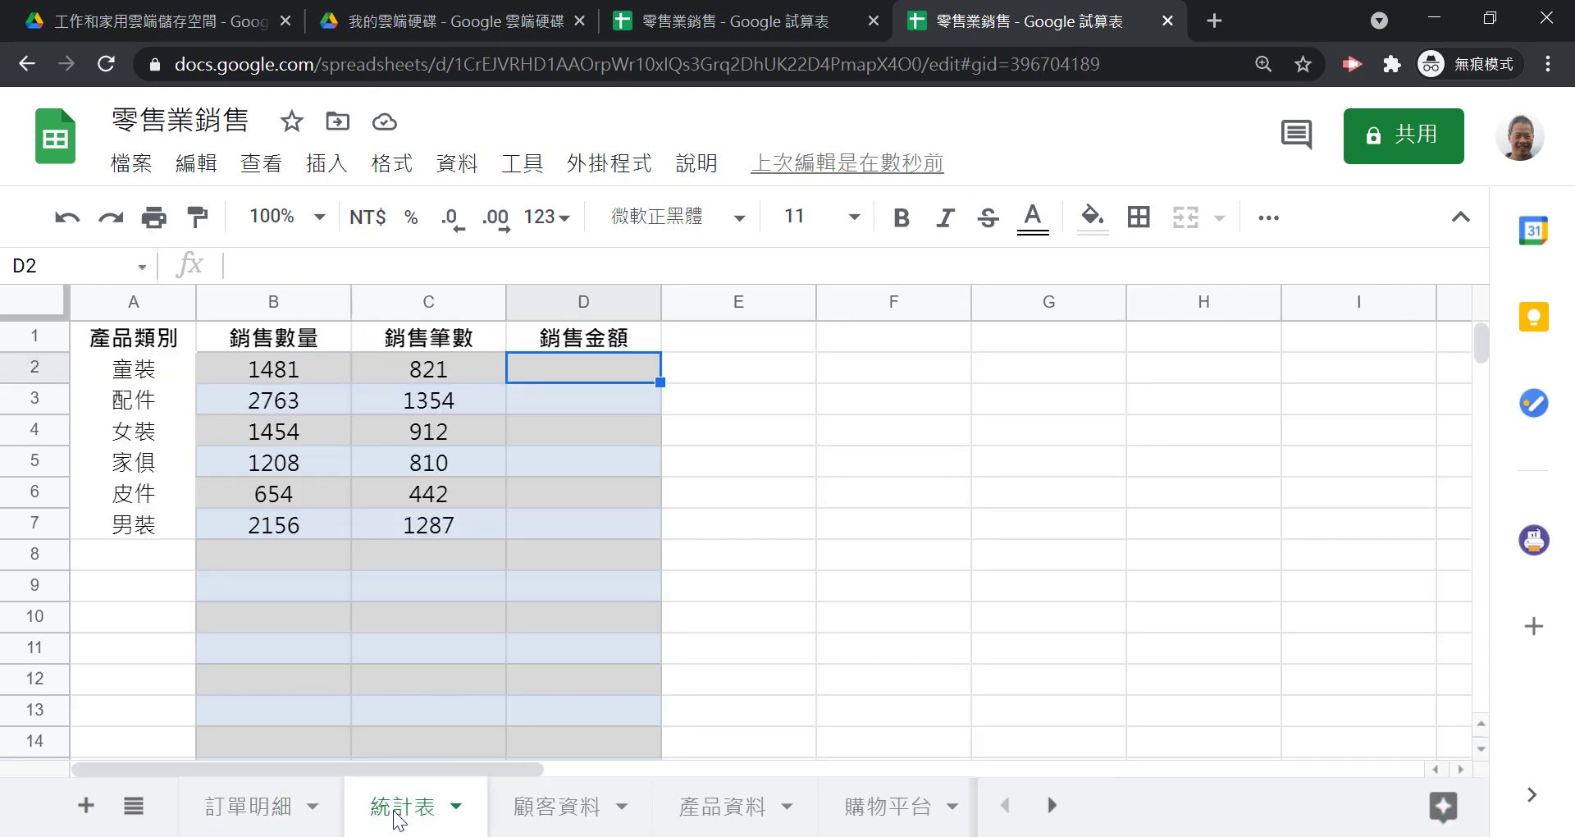
type("=ㄋㄩ")
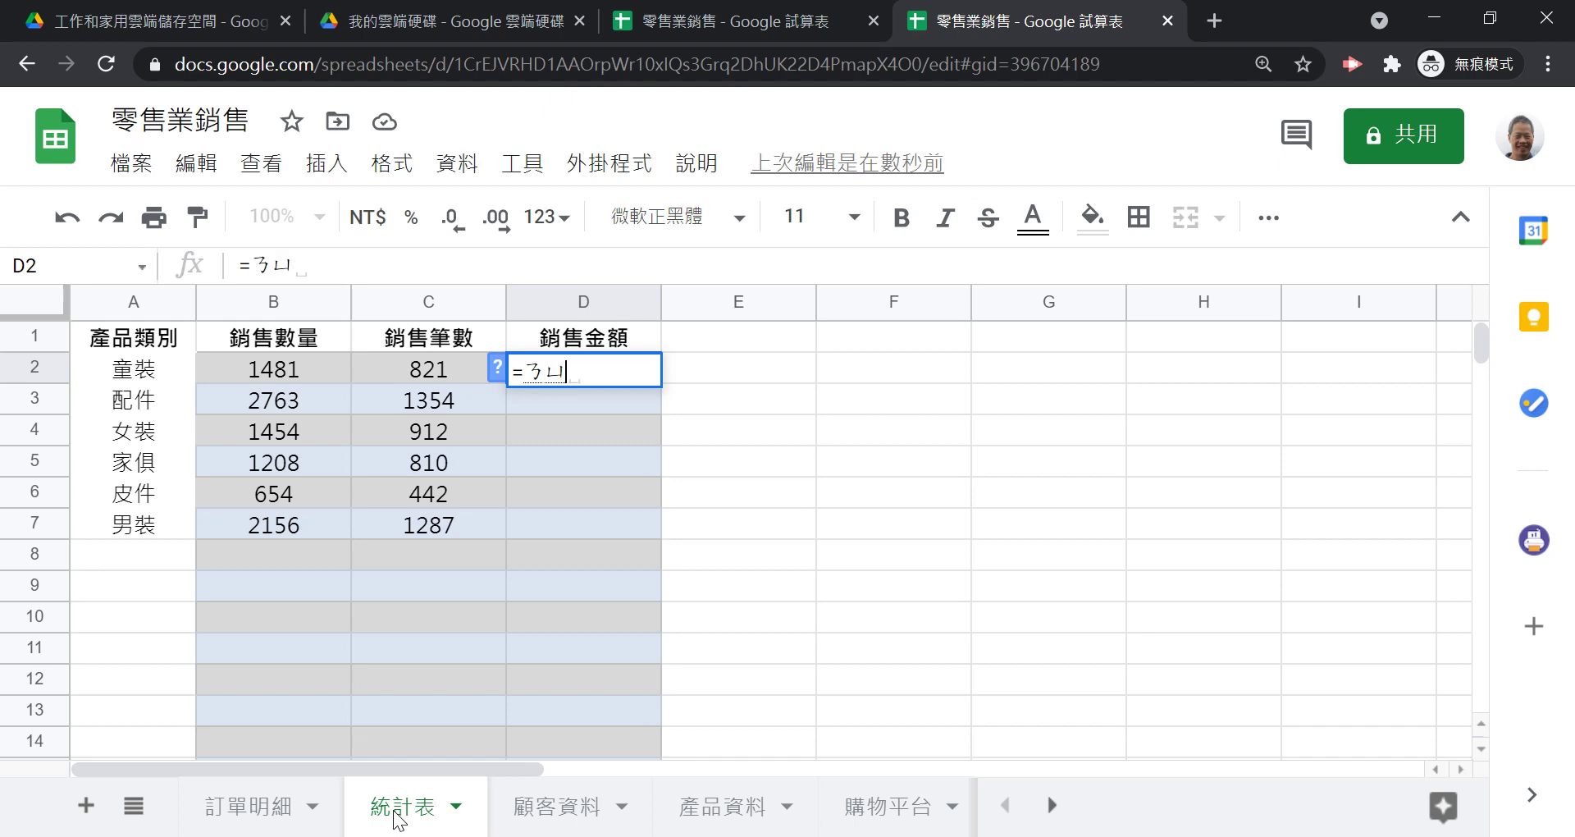
key("BackSpace")
key("BackSpace")
type("sum")
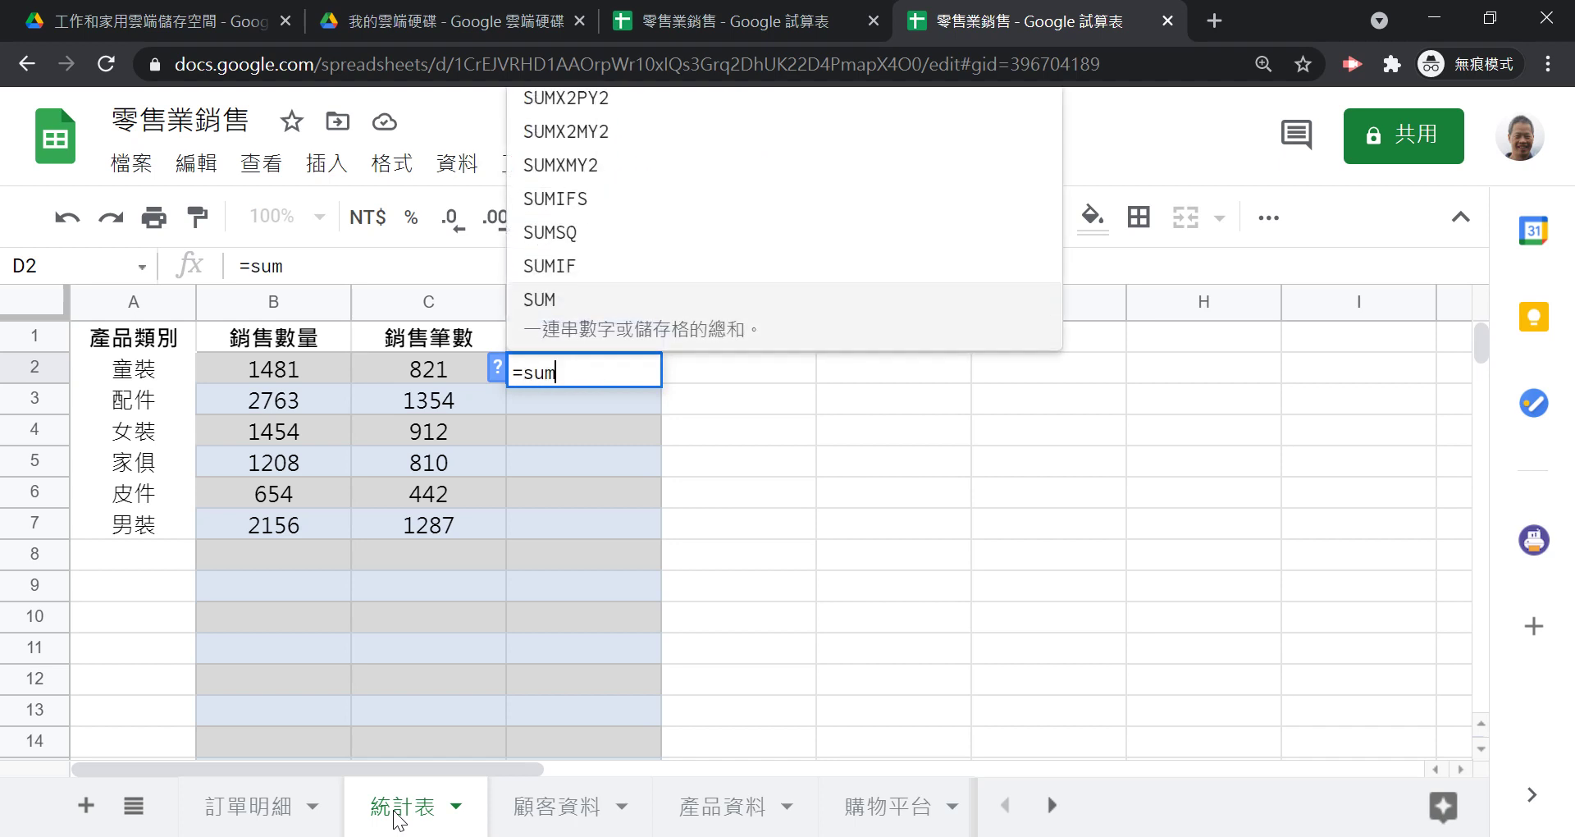
type("if(")
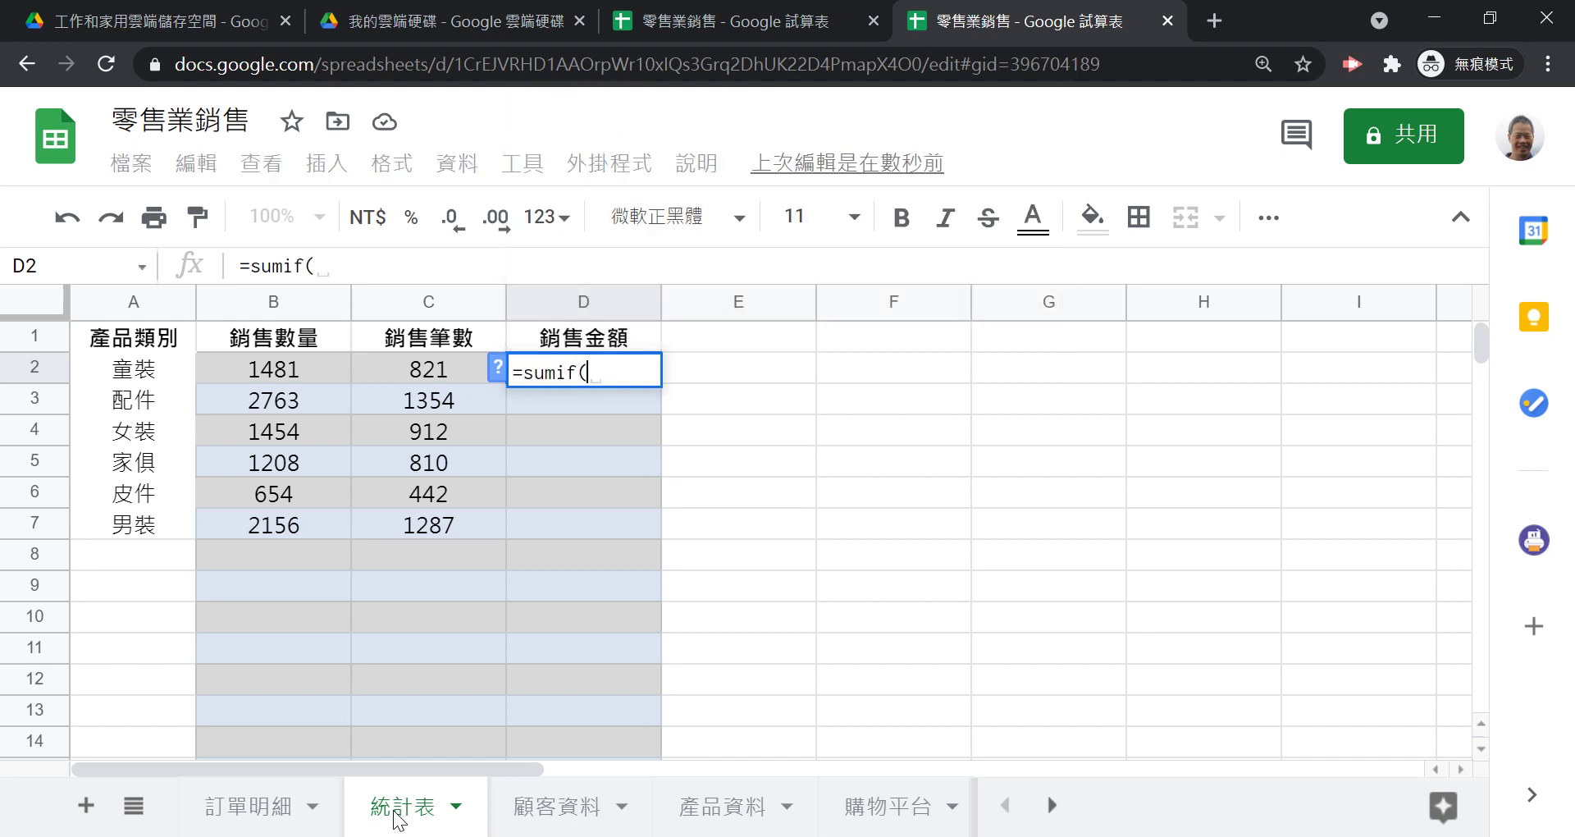
left_click(261, 811)
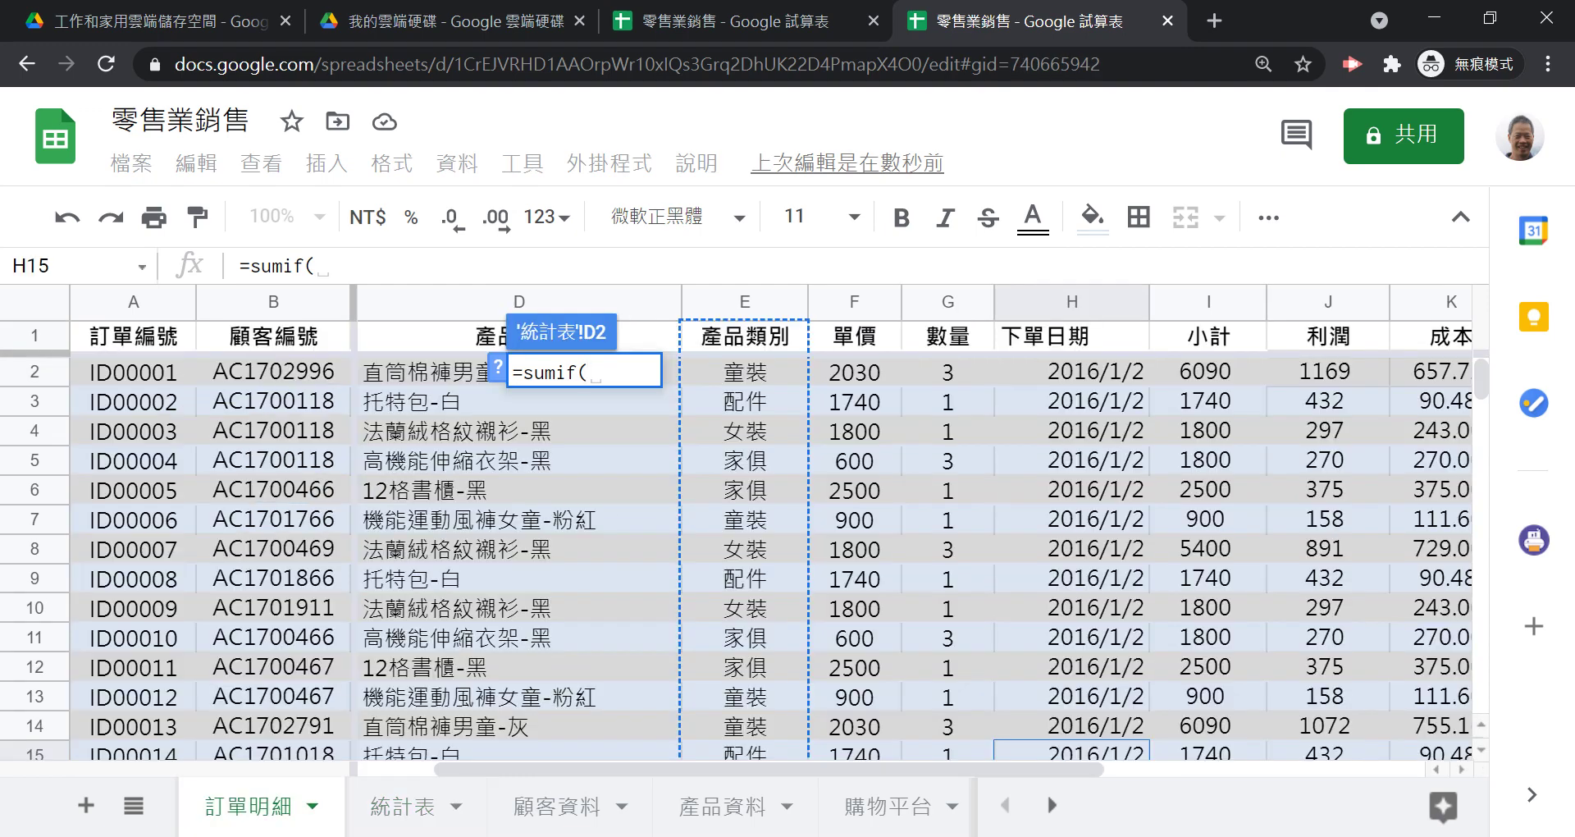
left_click(729, 296)
type(",")
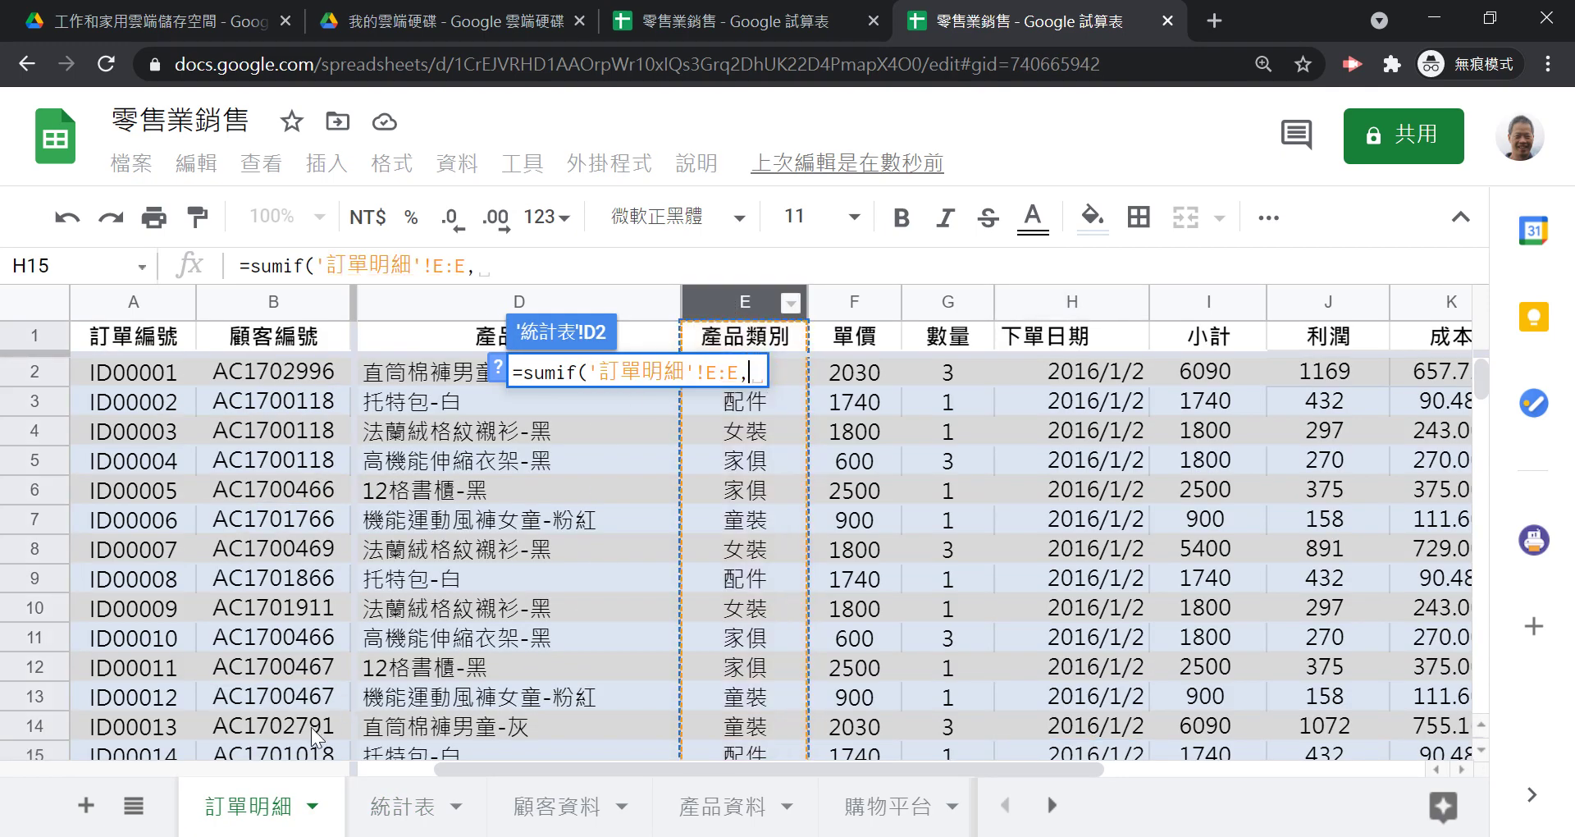
- Complete the D2 SUMIF formula with criterion A2 and sum range 訂單明細 I:I, and fill it down to D7
left_click(413, 807)
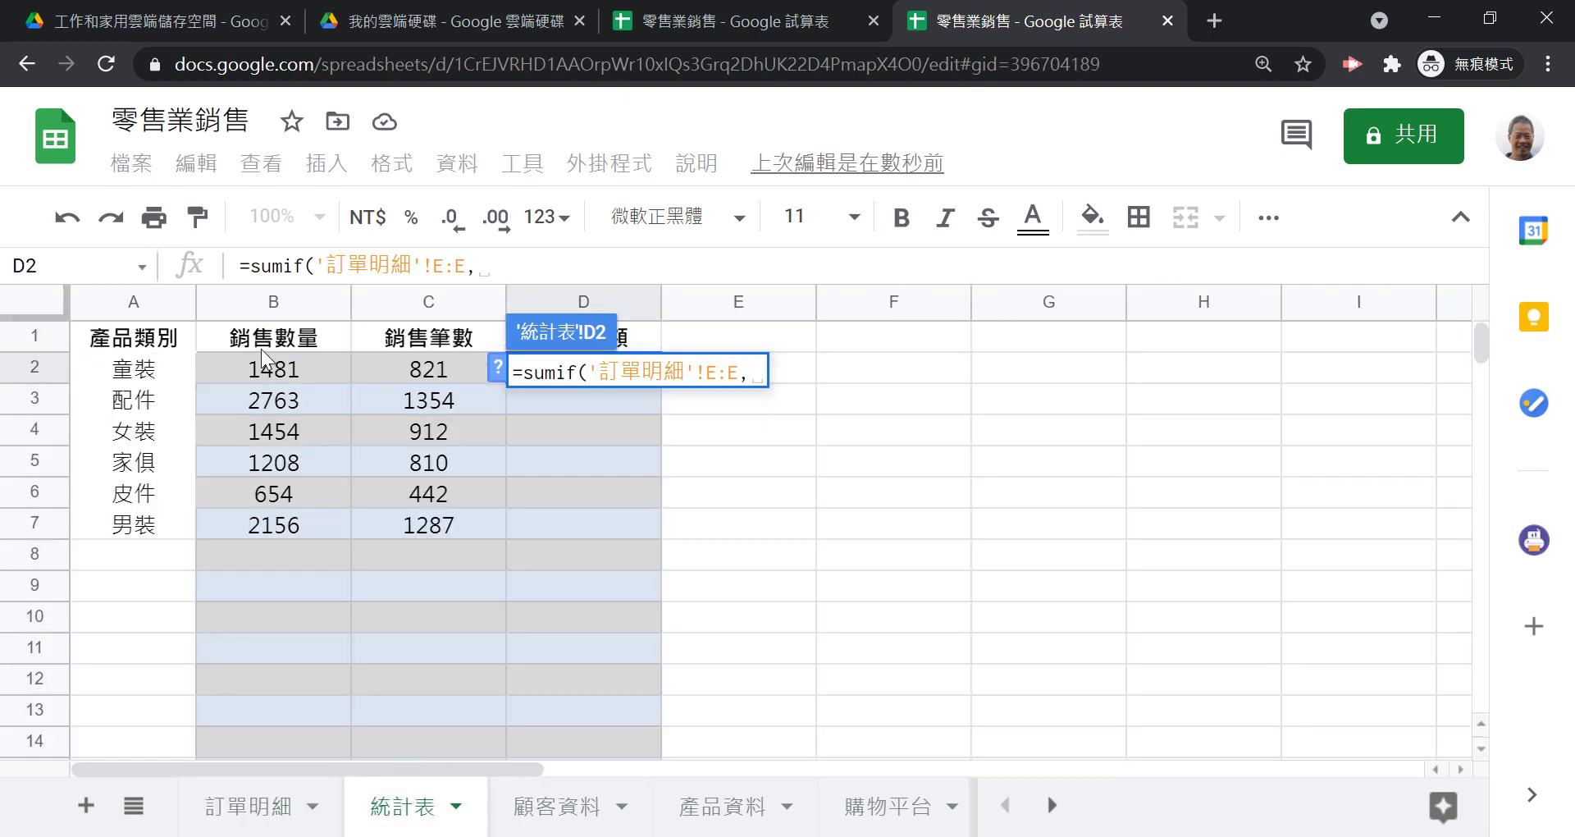
left_click(148, 374)
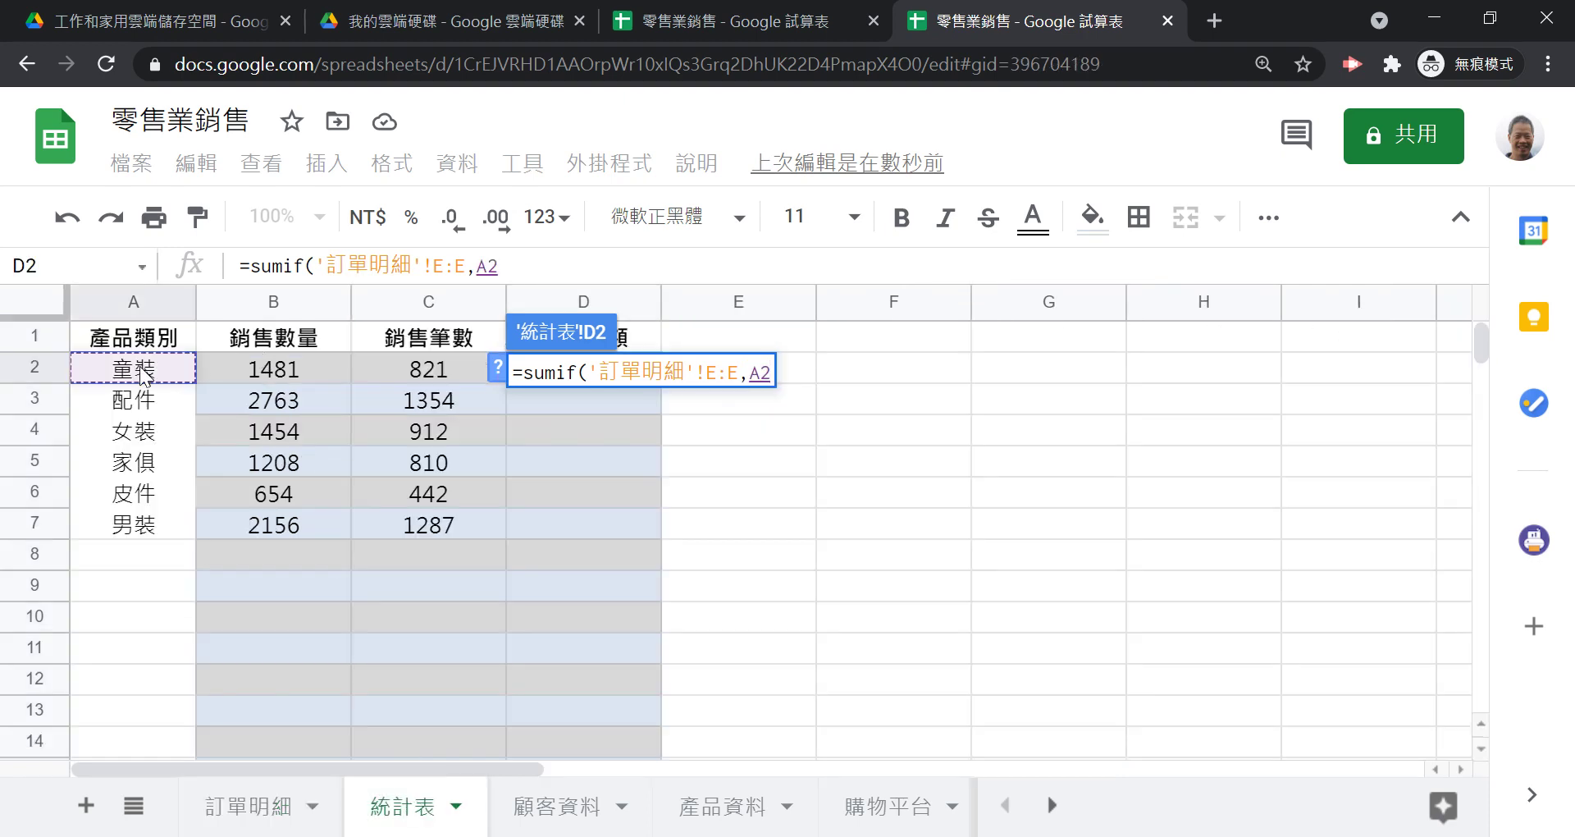
type(",")
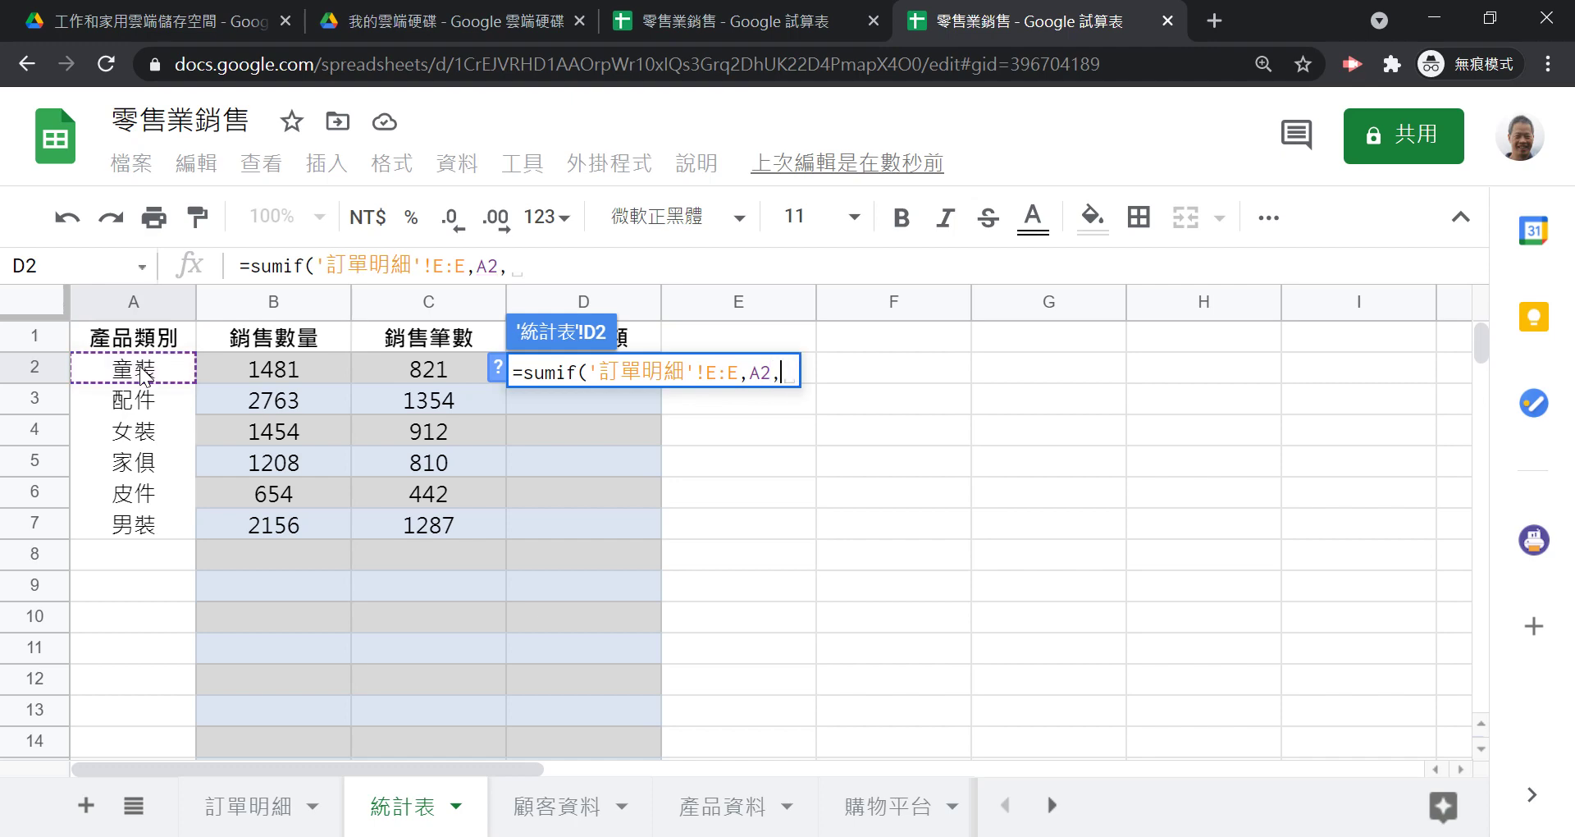
left_click(259, 812)
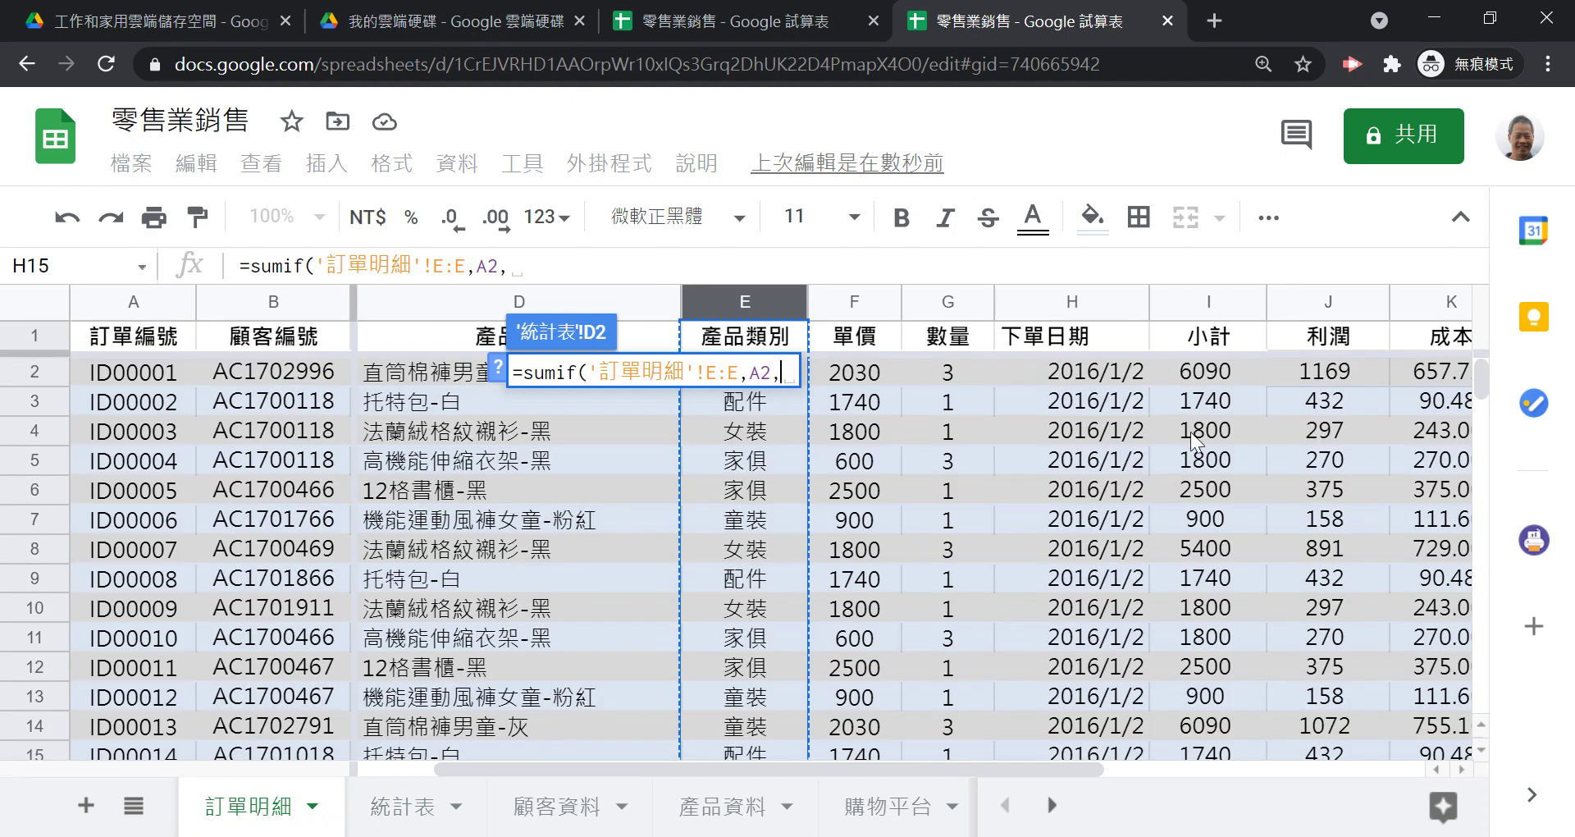
left_click(1209, 293)
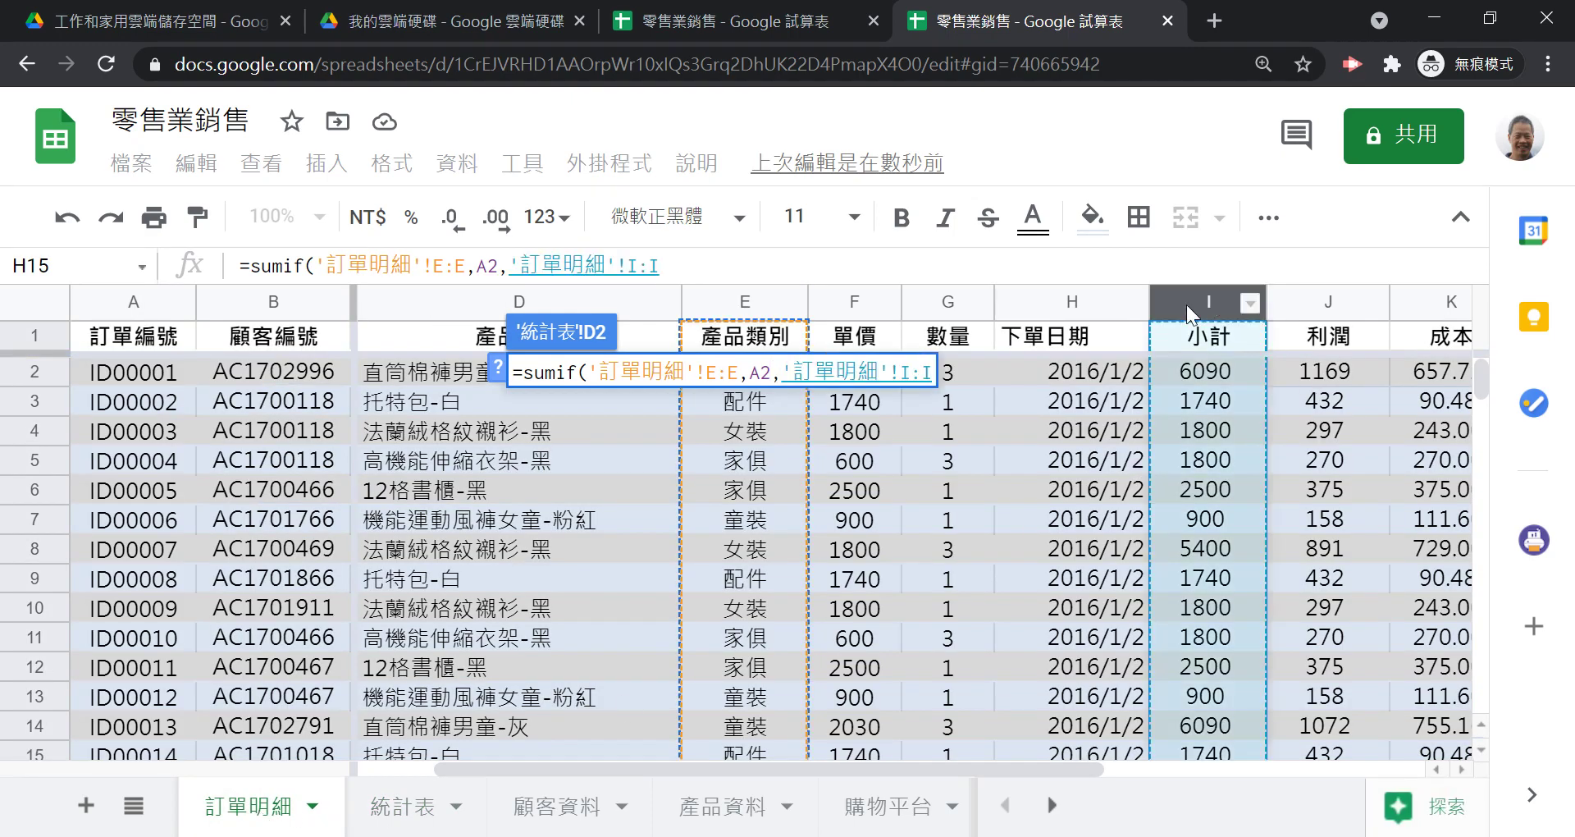
type(")")
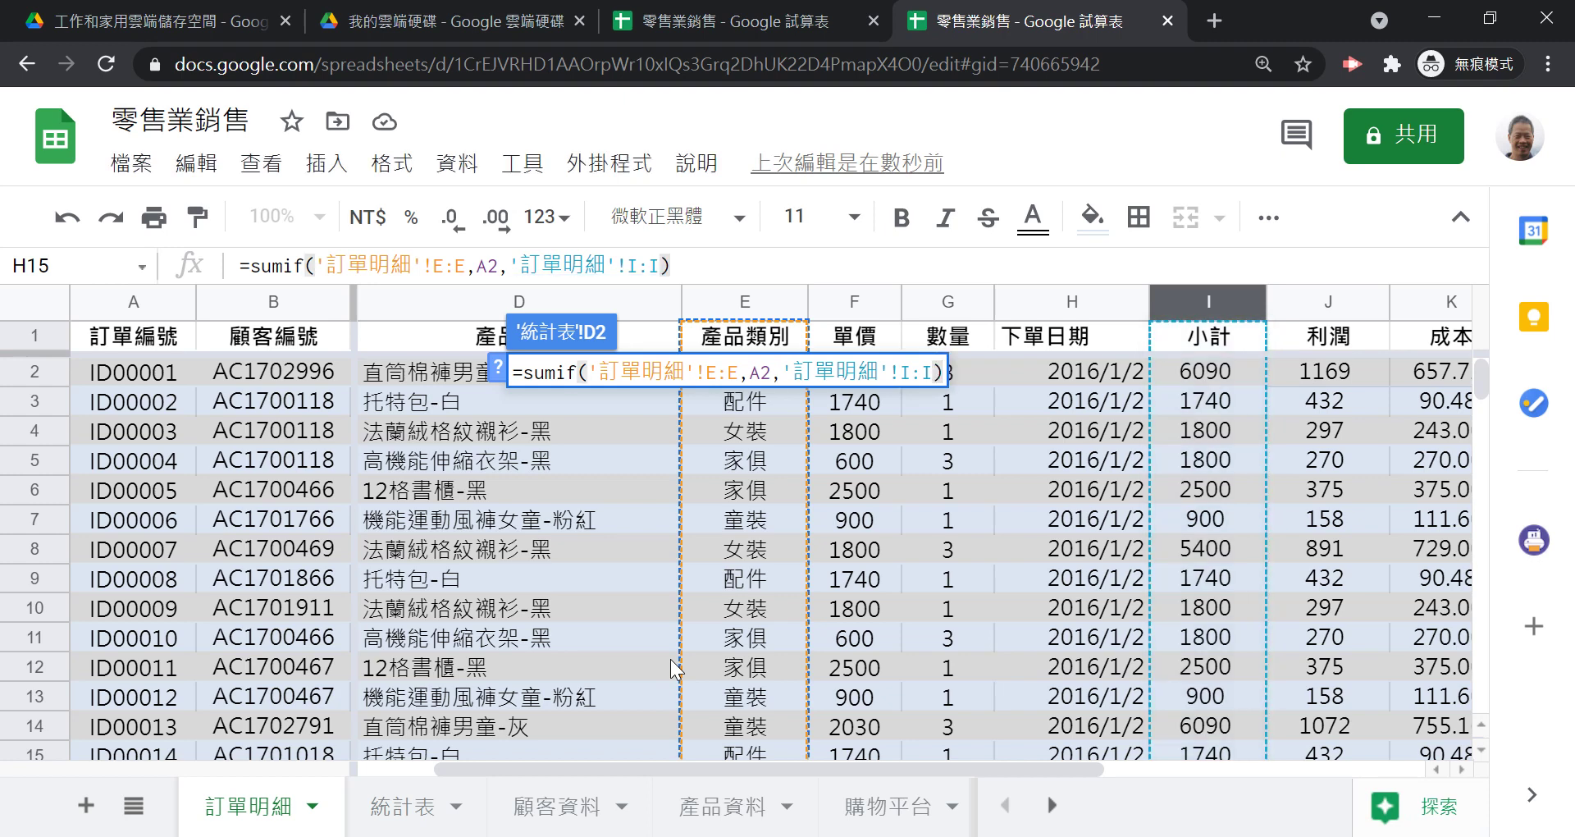
key("Return")
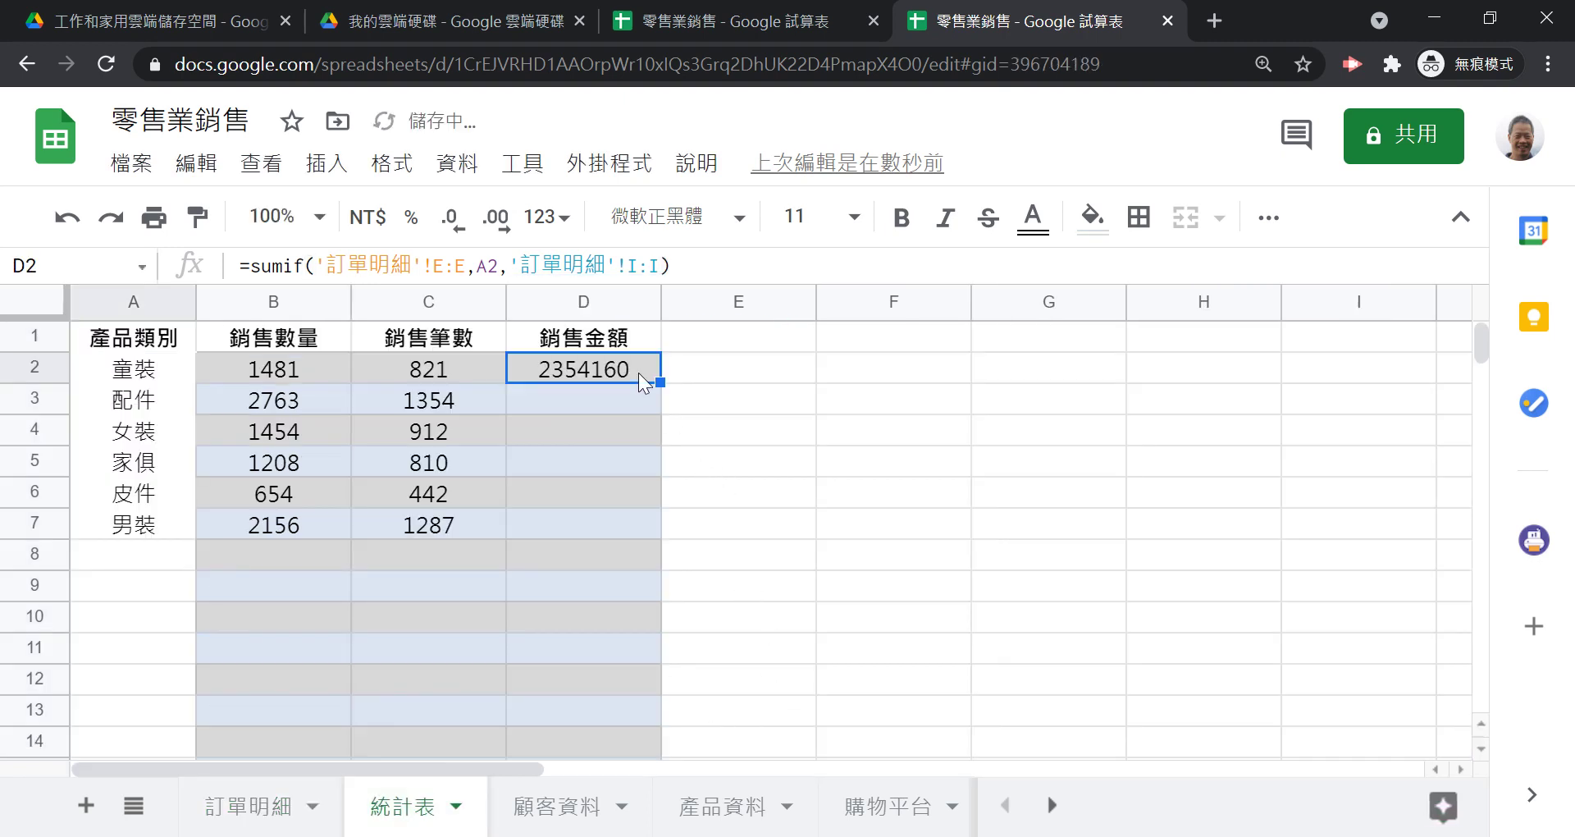
left_click_drag(659, 382, 657, 530)
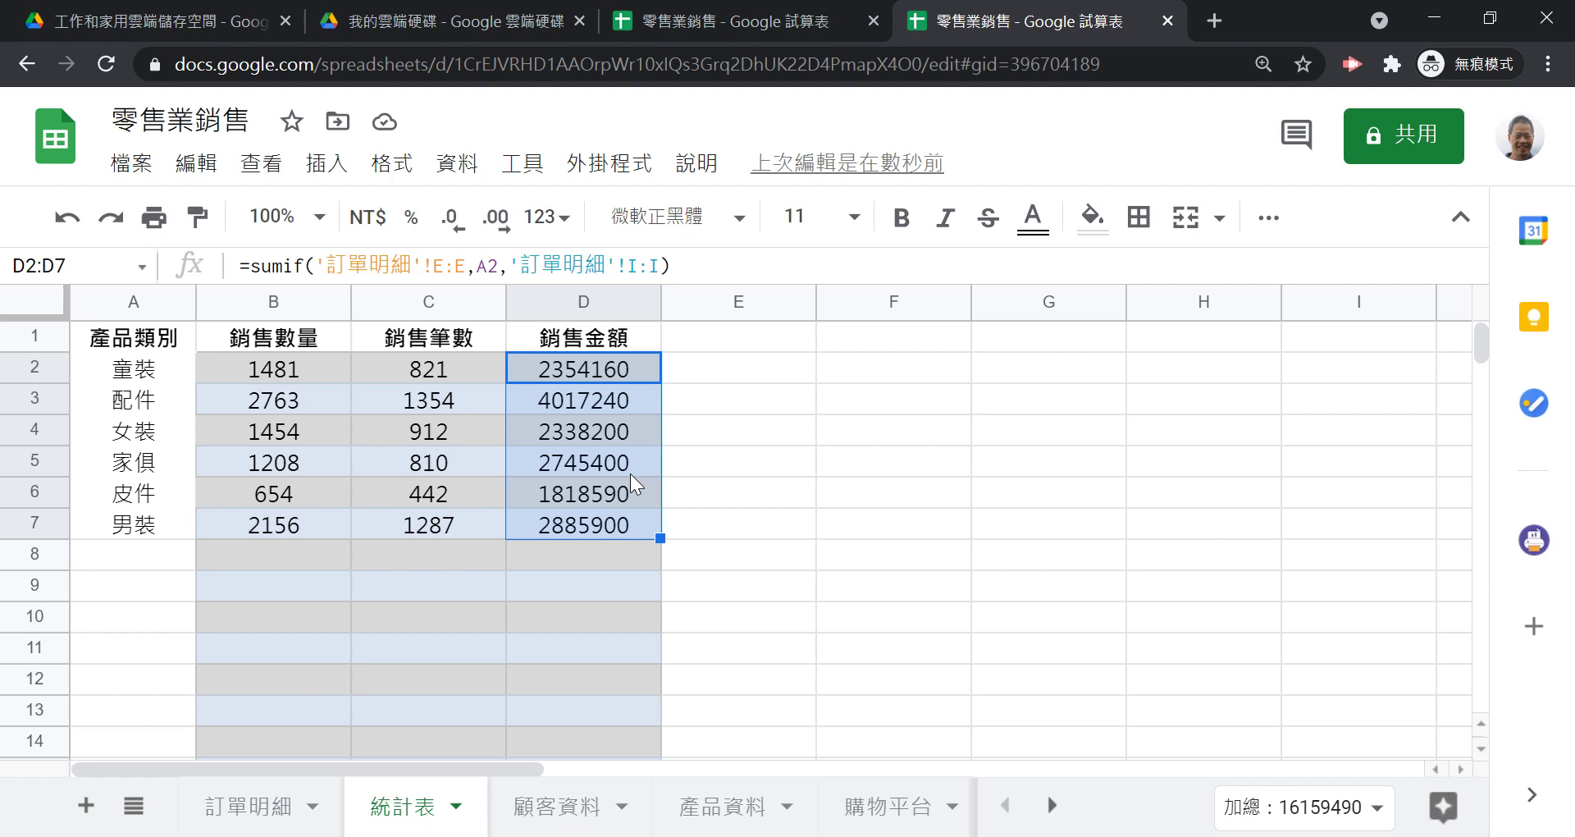
- Examine the order date, subtotal and product category columns in 訂單明細, the available data commands and the 統計表 summary
left_click(251, 807)
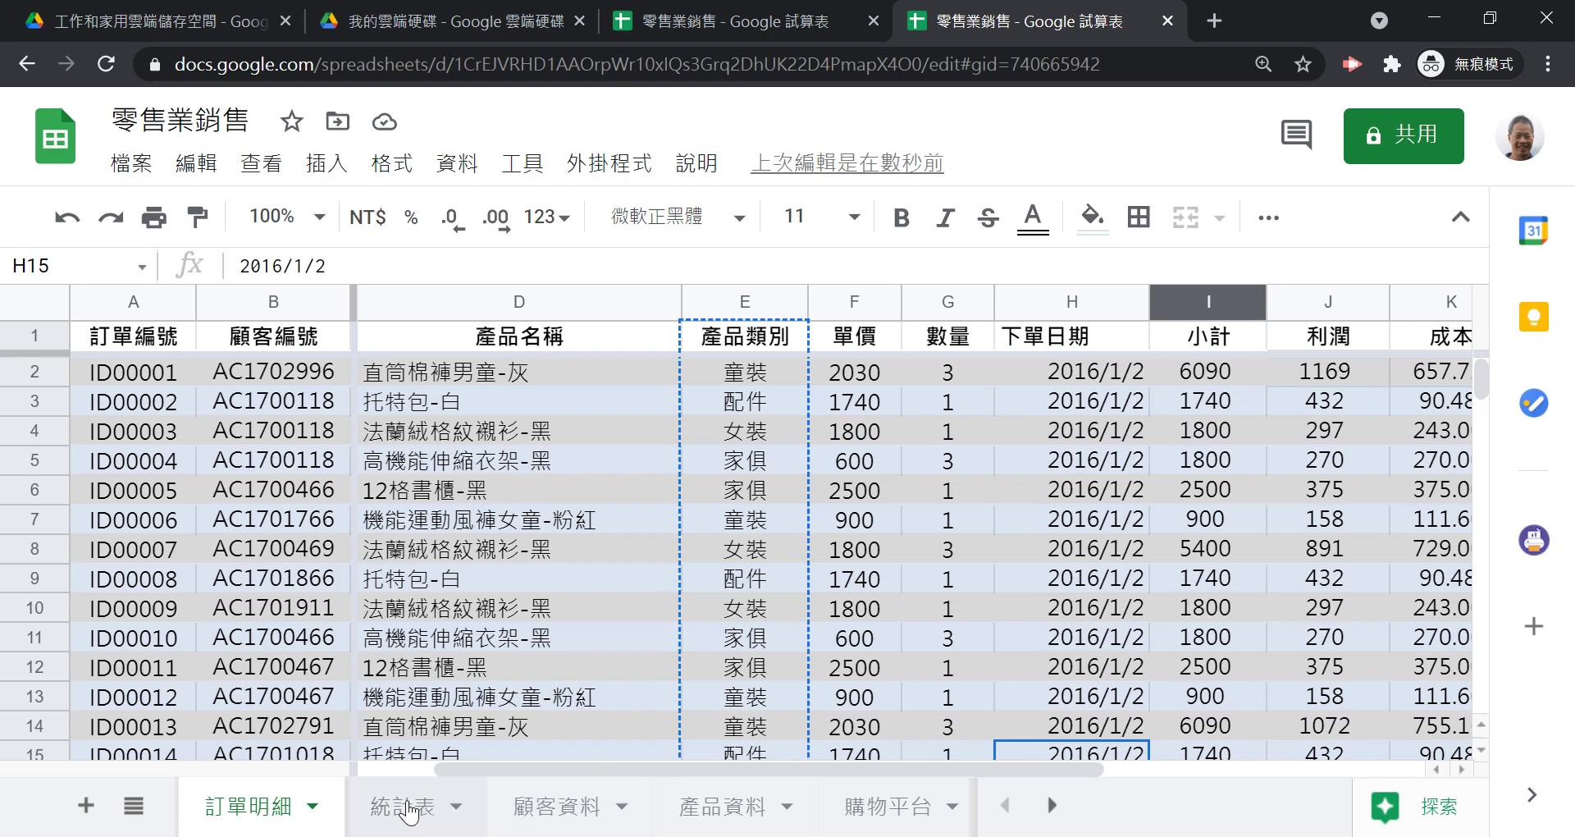
left_click(1095, 376)
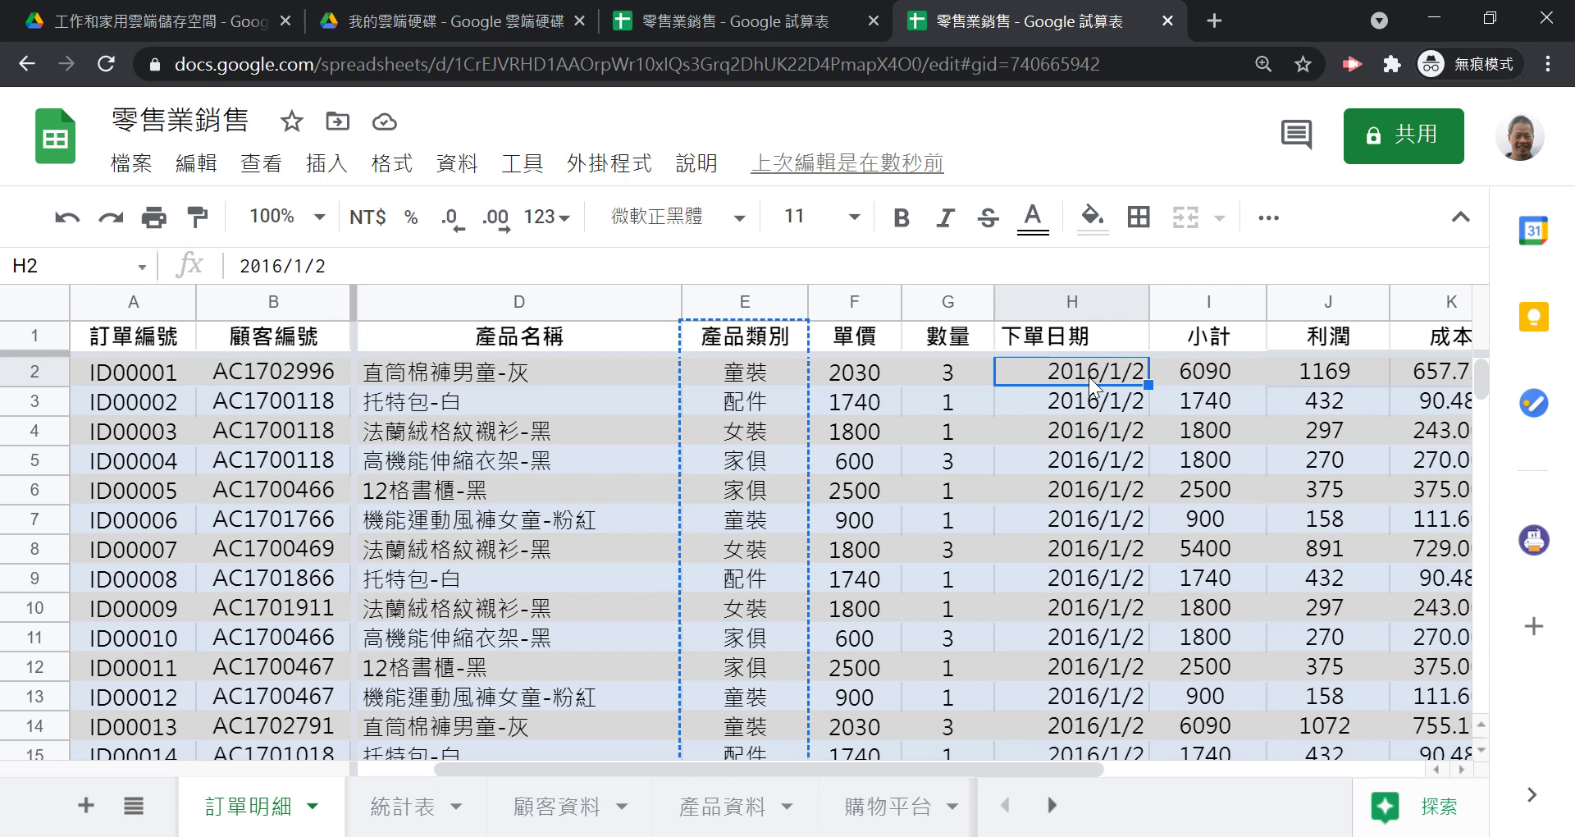
left_click(1082, 297)
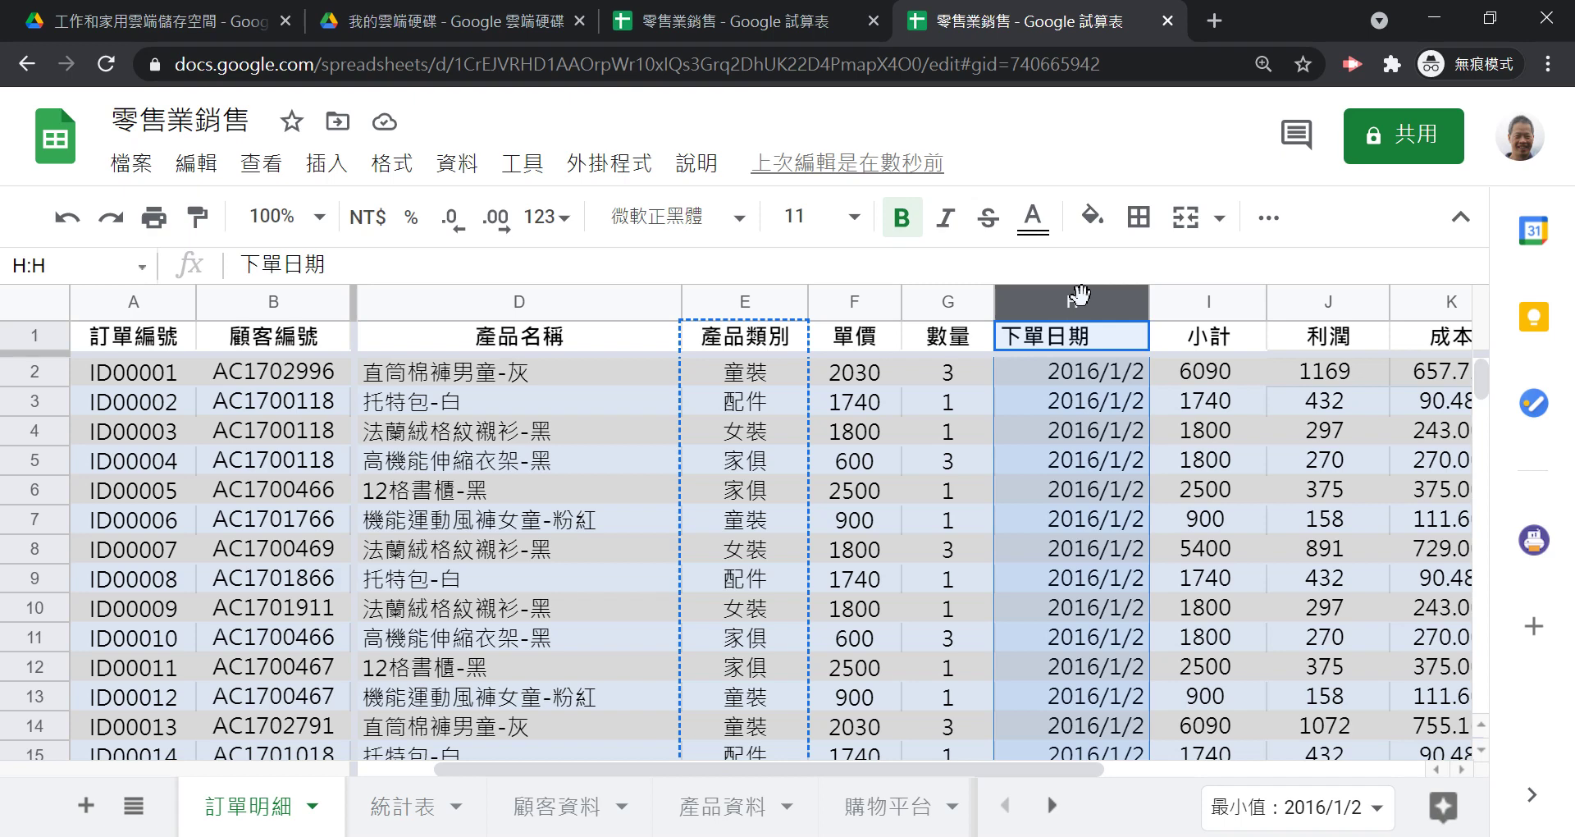
left_click(1212, 300)
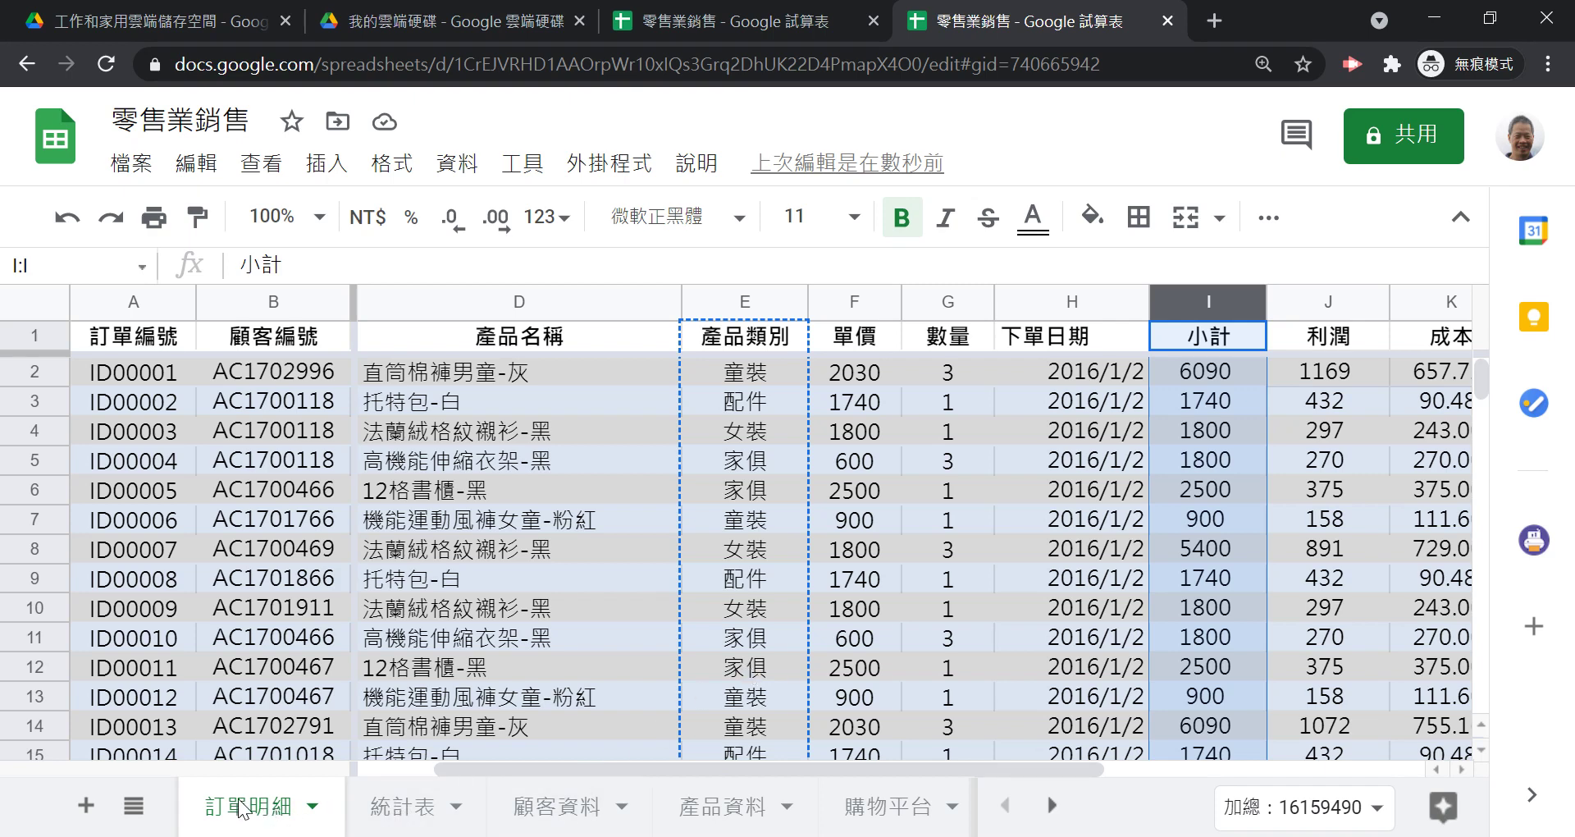
left_click(1174, 408)
left_click(807, 432)
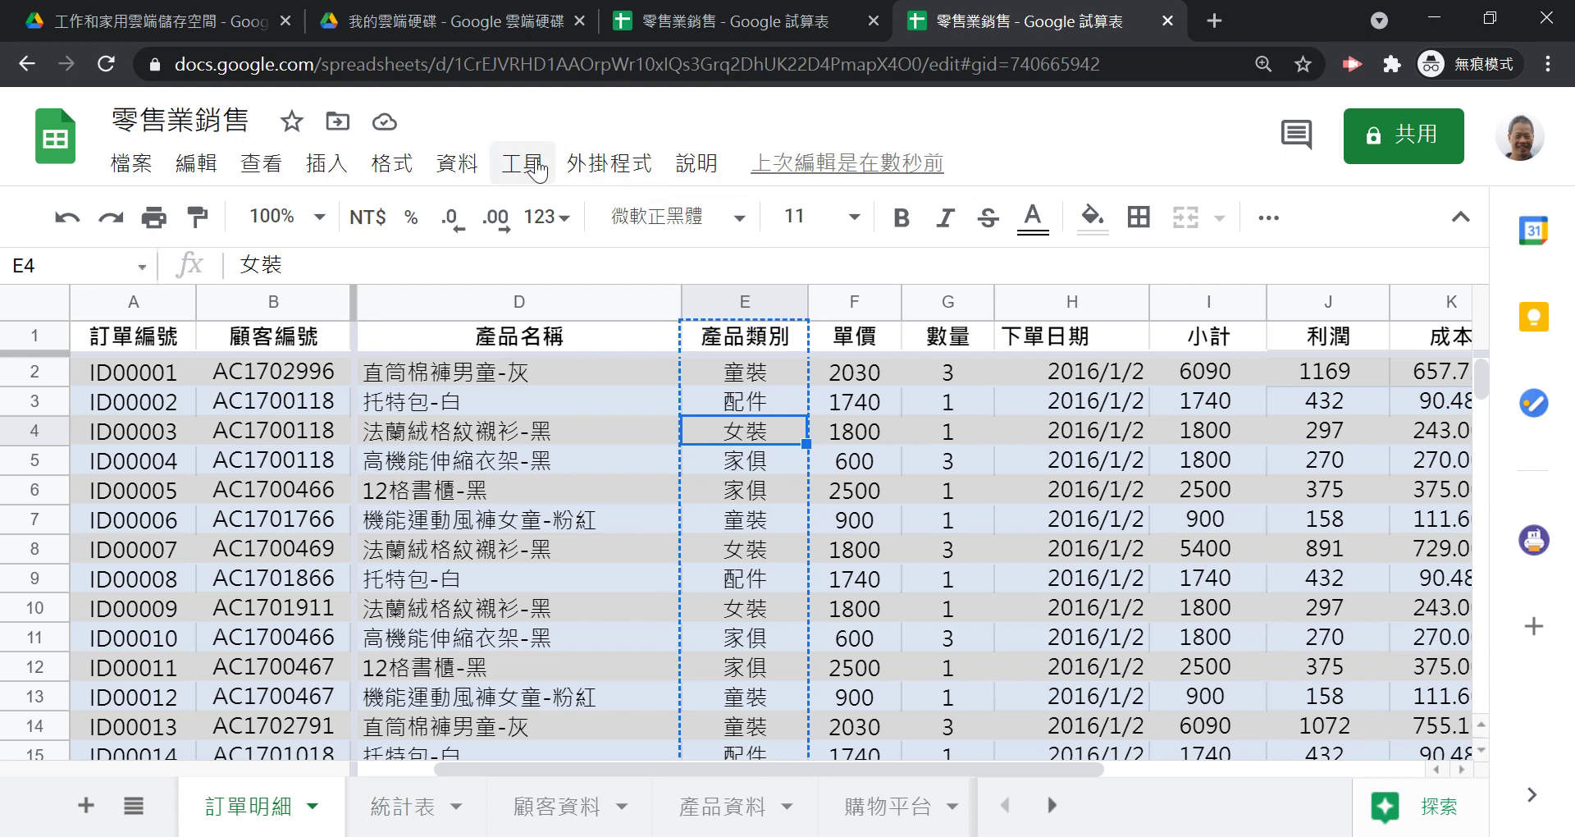
left_click(457, 164)
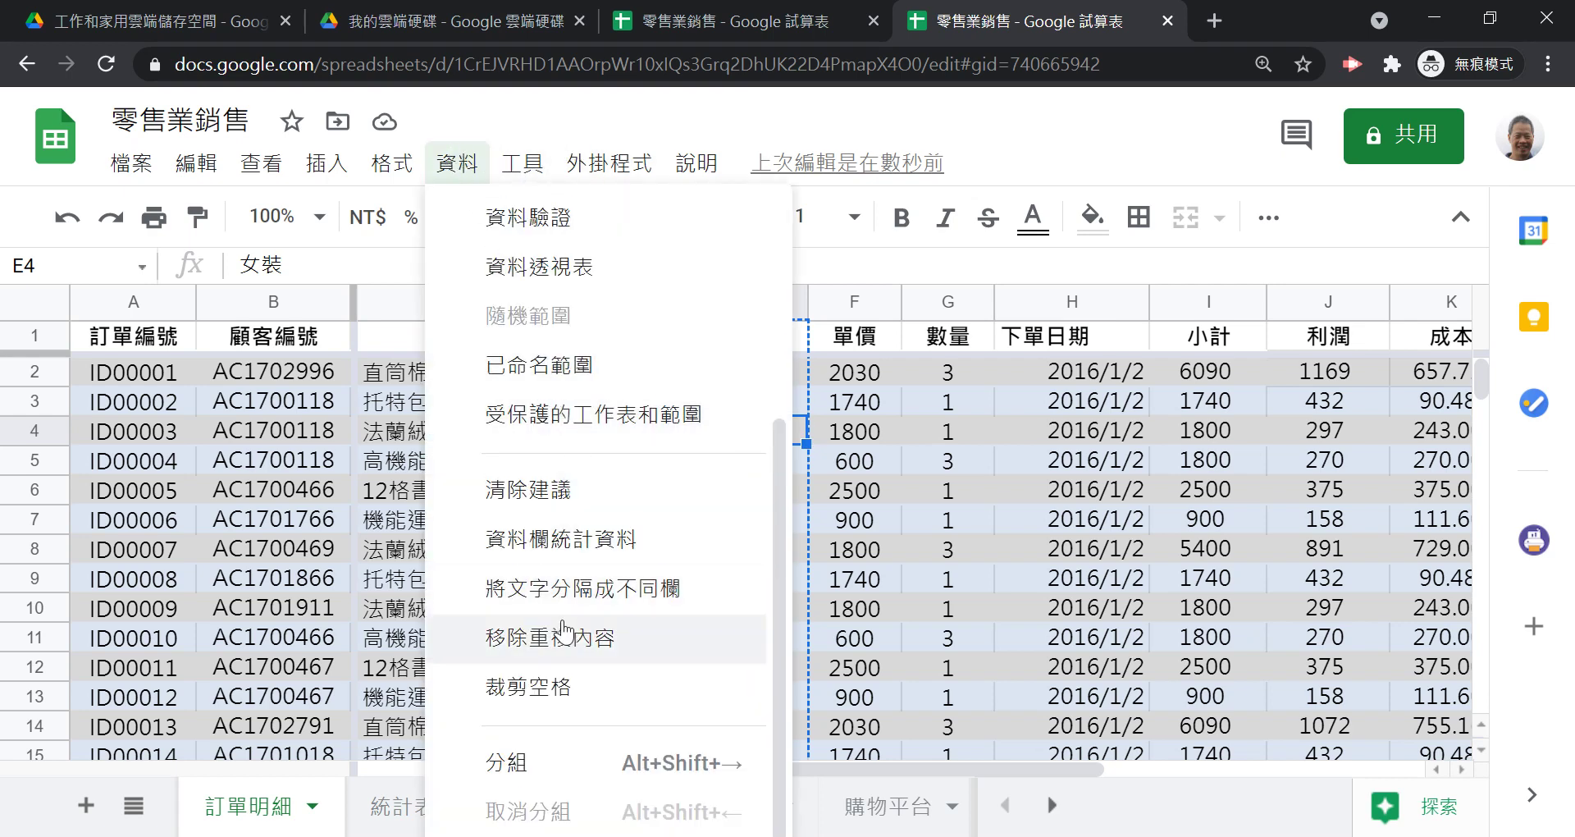
scroll(550, 624, "up", 3)
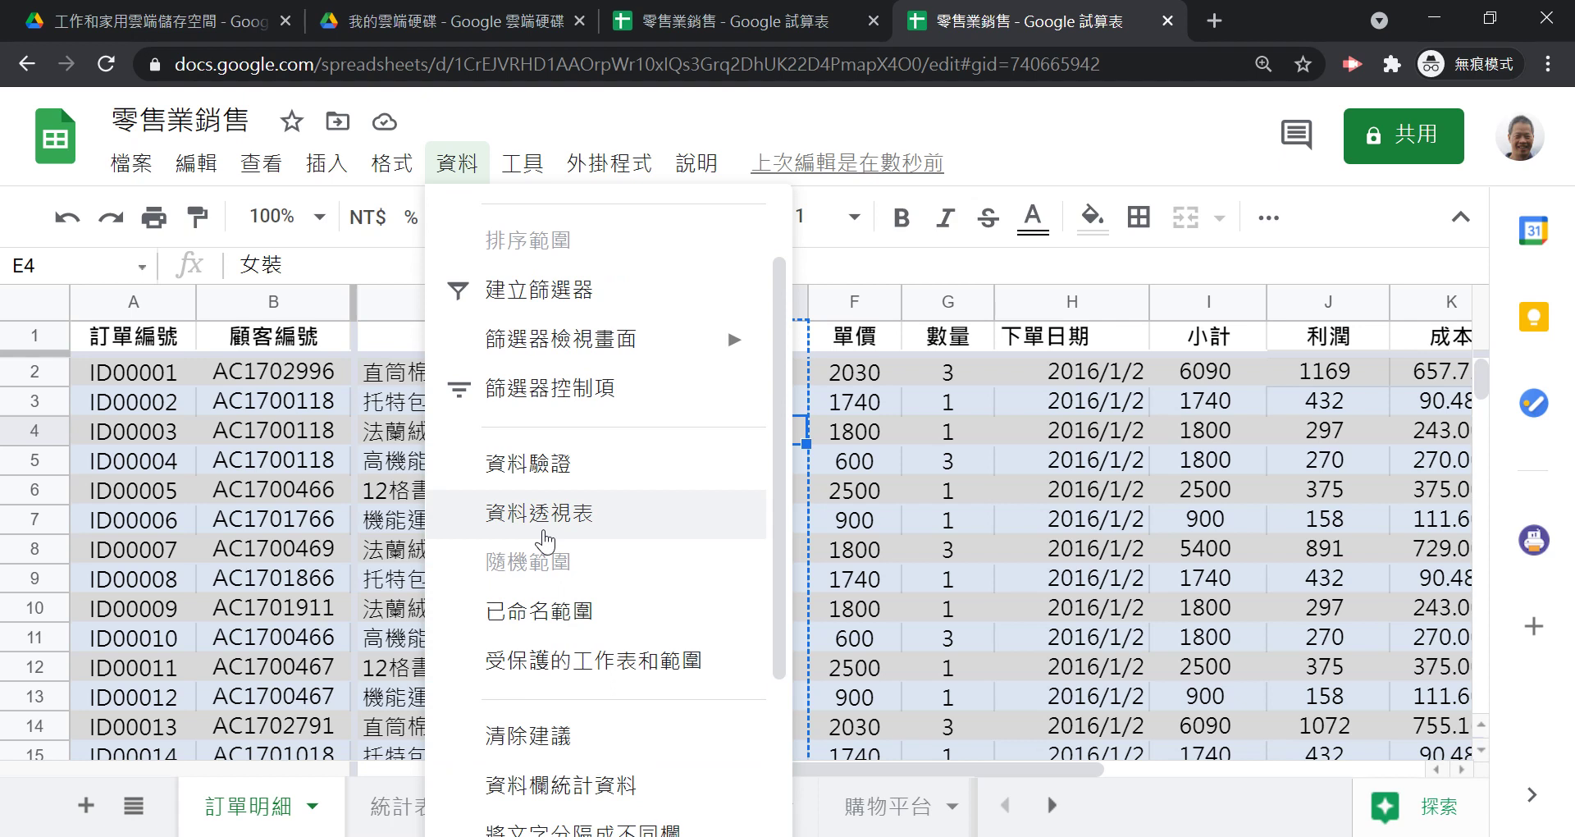
left_click(1072, 615)
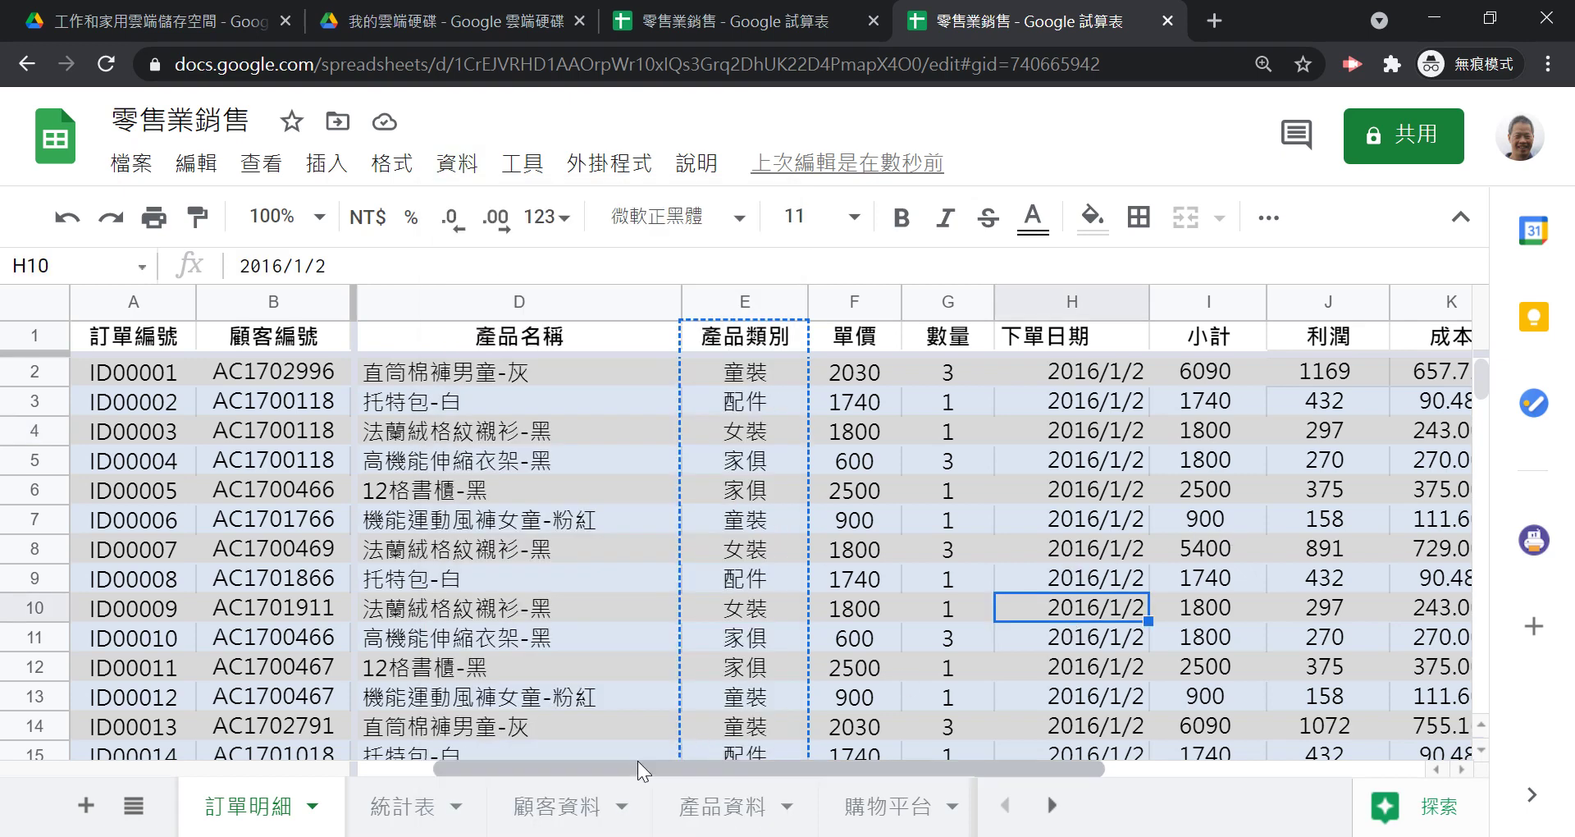
left_click(363, 817)
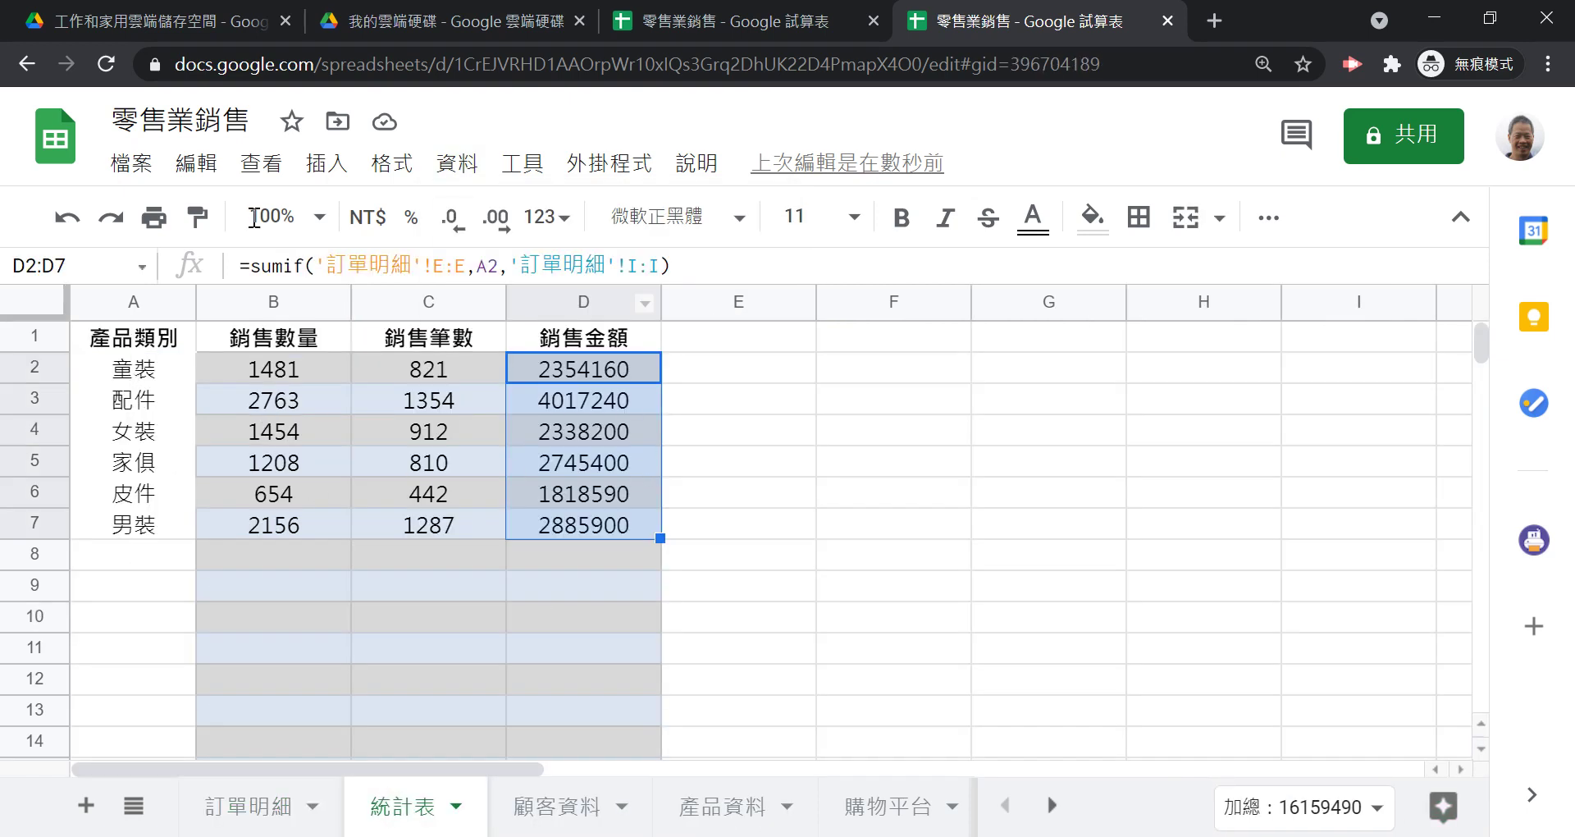
left_click(281, 808)
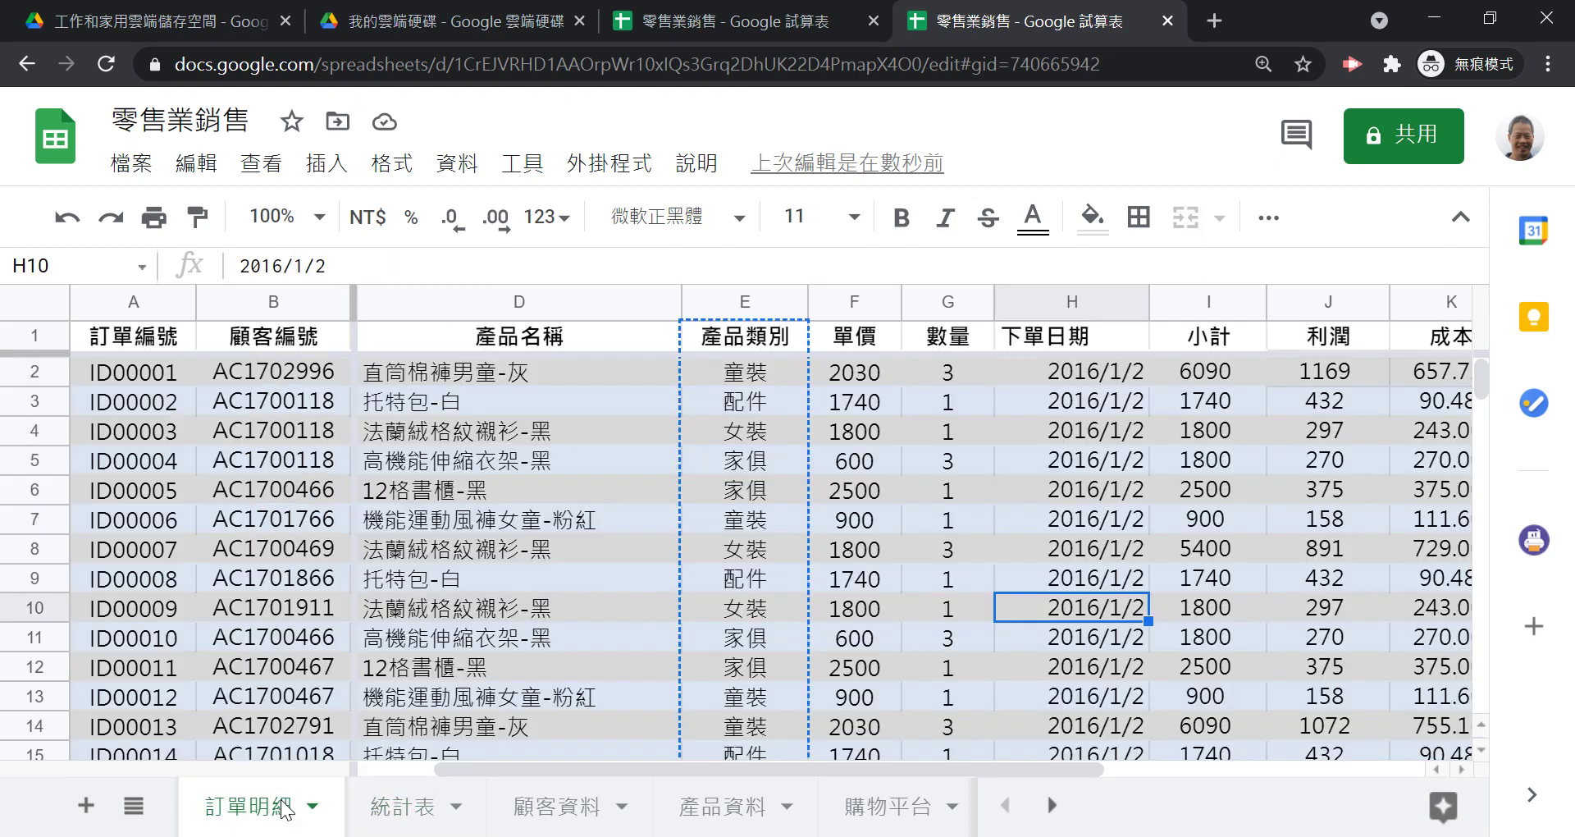
- Create a pivot table from the entire 訂單明細 sheet, range 1:5627, on a new worksheet
left_click(42, 305)
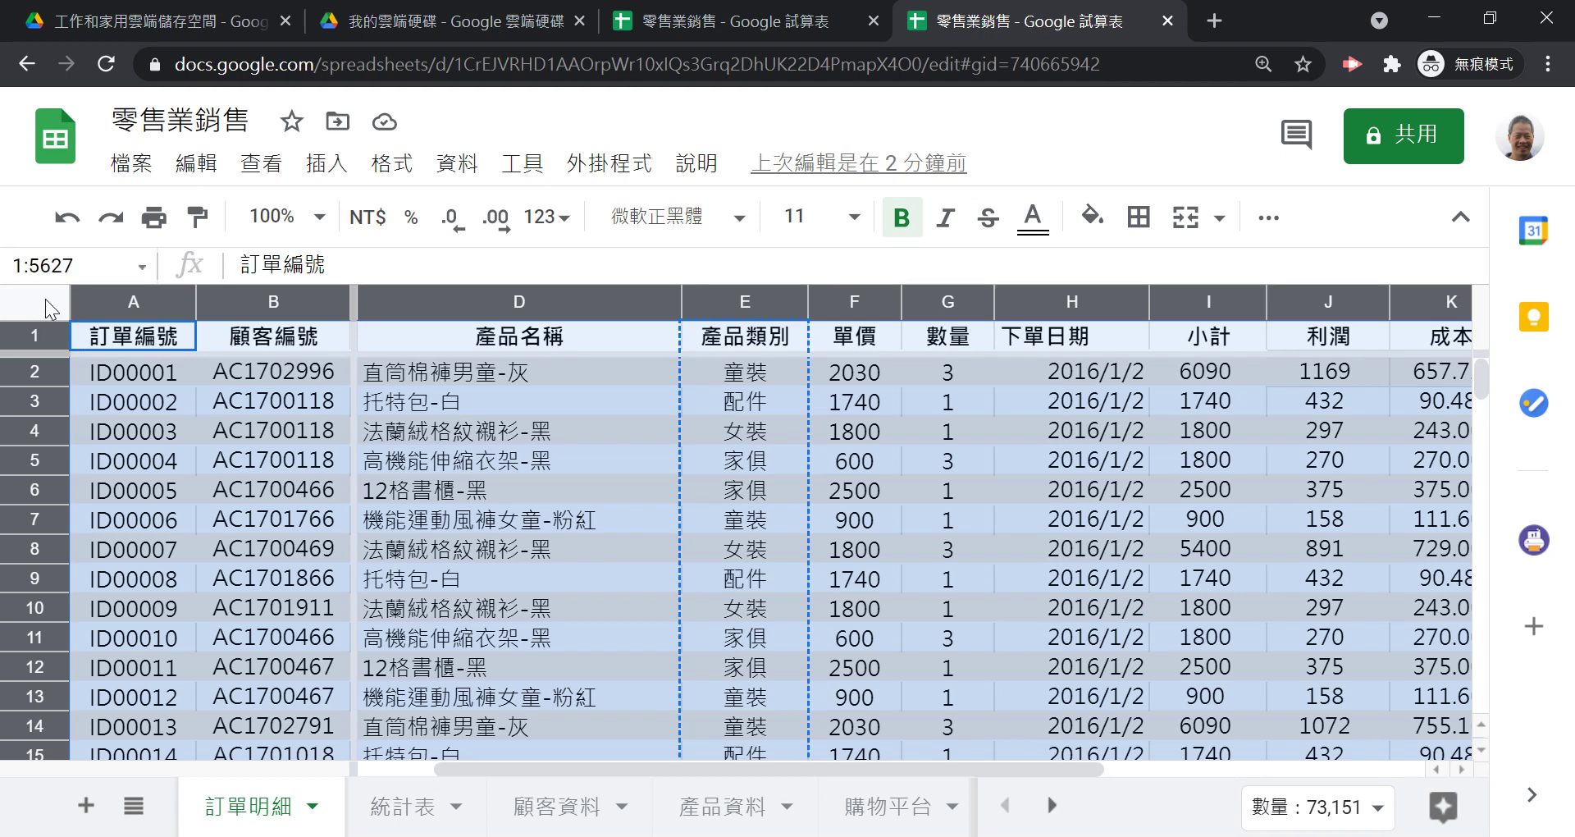
mouse_move(117, 284)
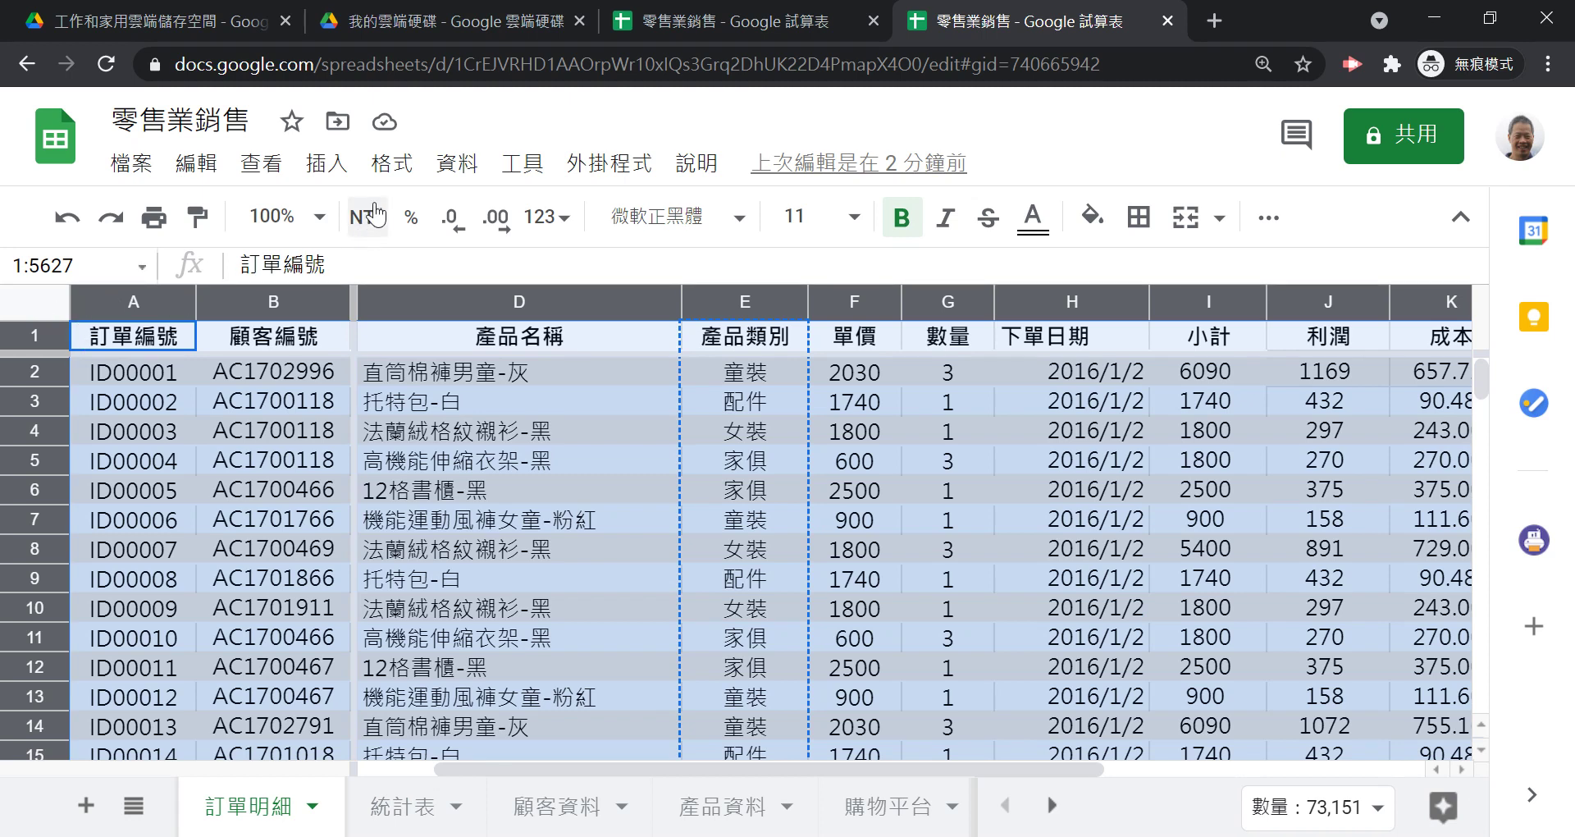
left_click(443, 172)
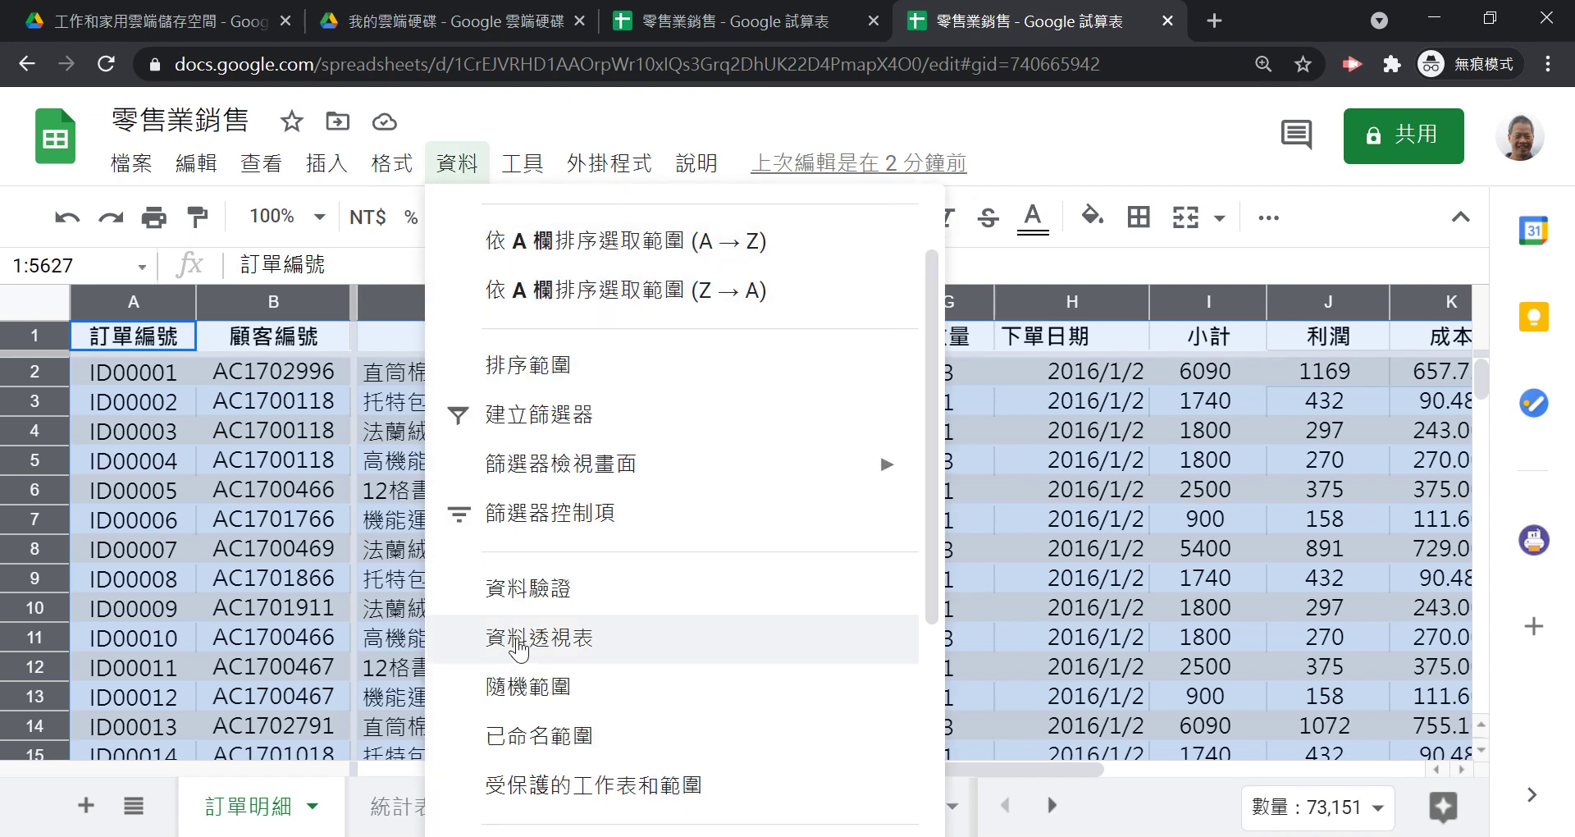
left_click(518, 644)
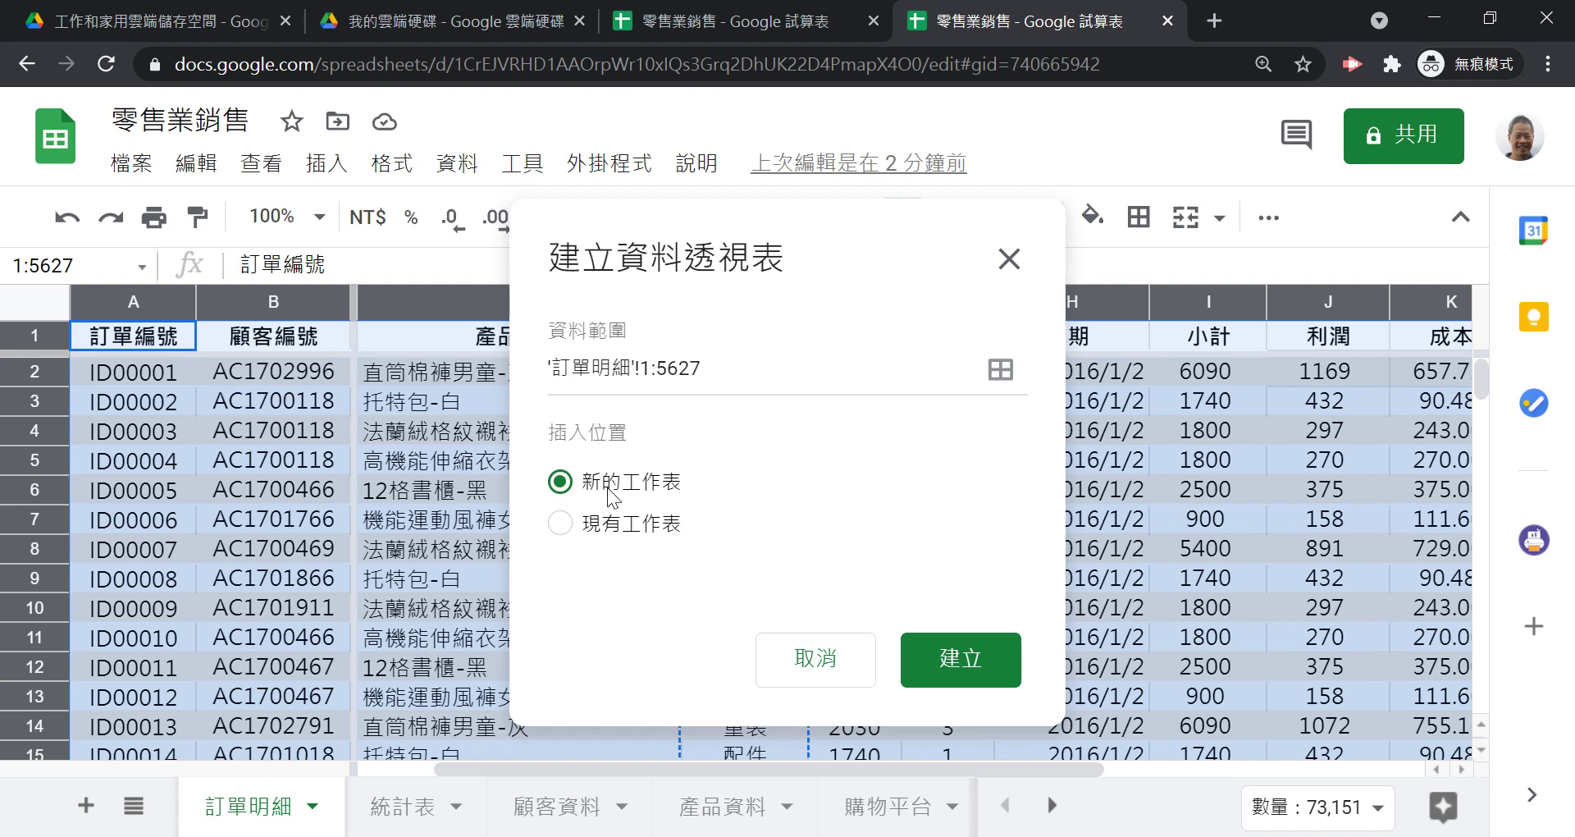
left_click(964, 656)
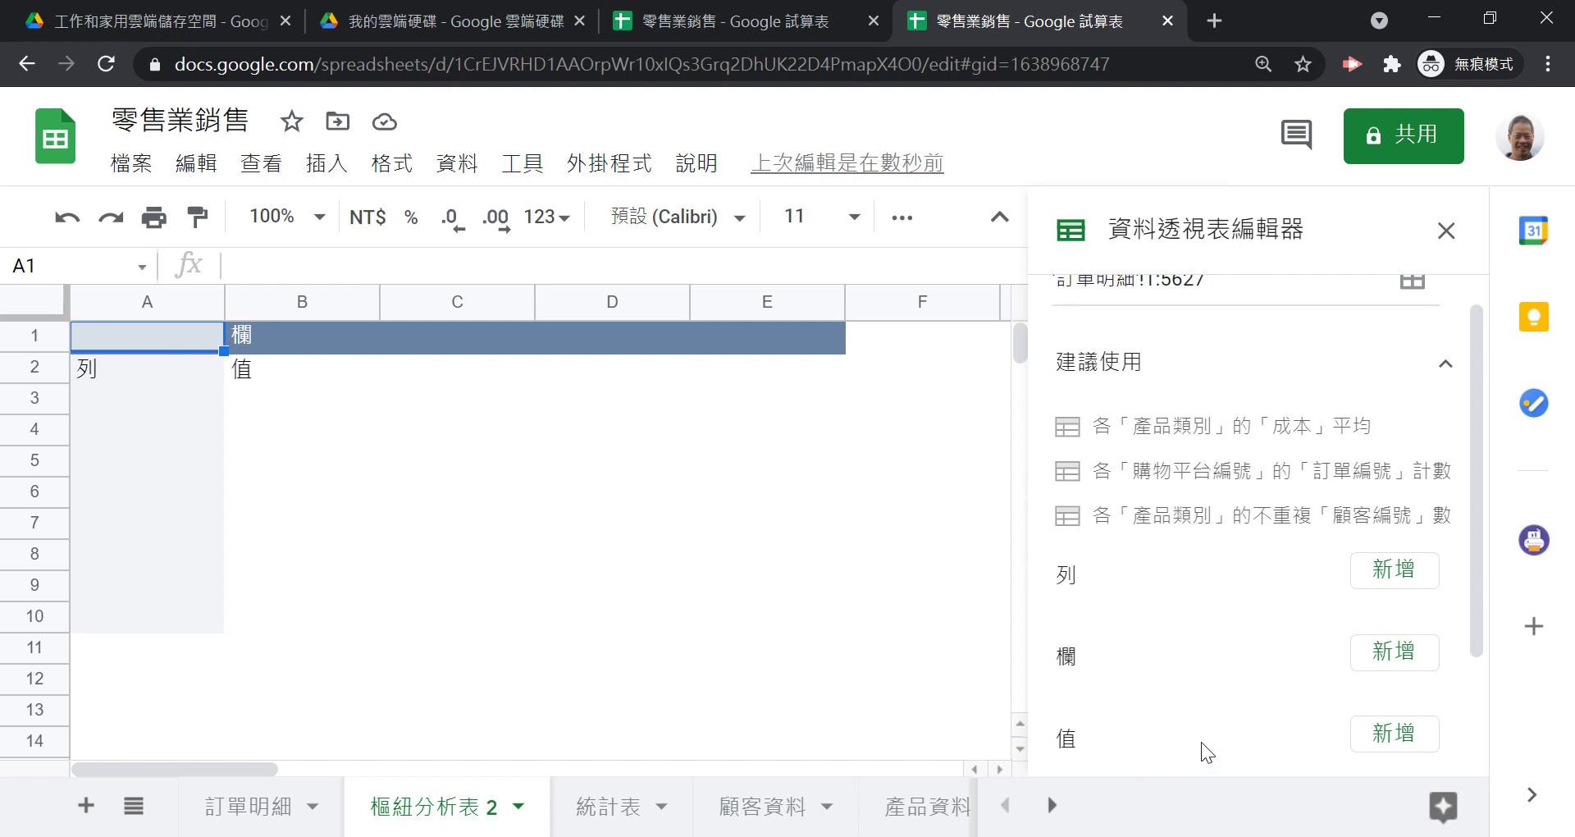
- Add 產品類別 as the row field of the new pivot table and compare its layout with the 統計表 sheet
left_click(583, 800)
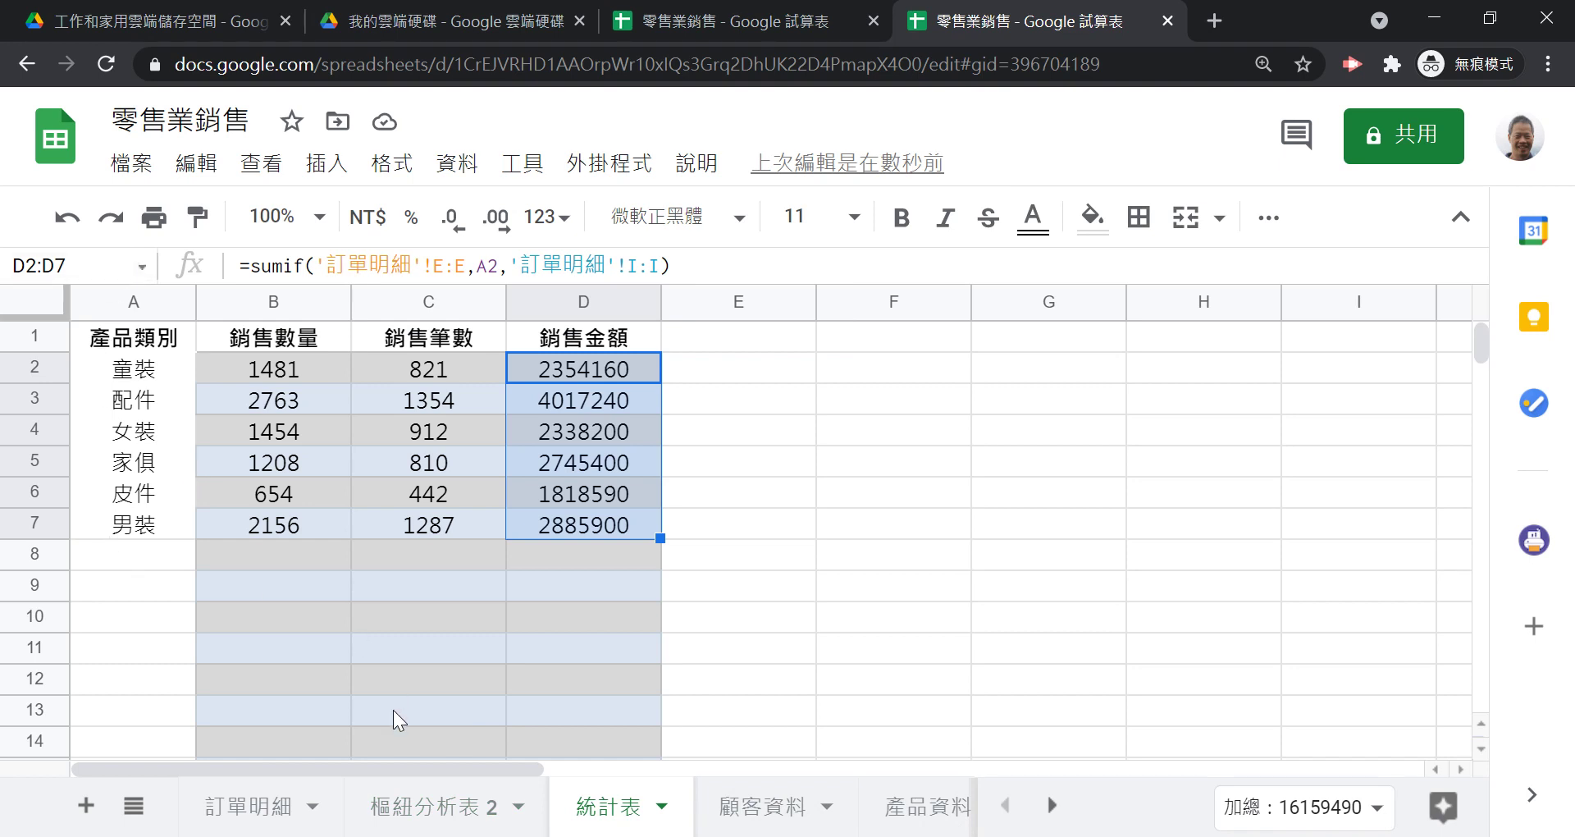
left_click(443, 806)
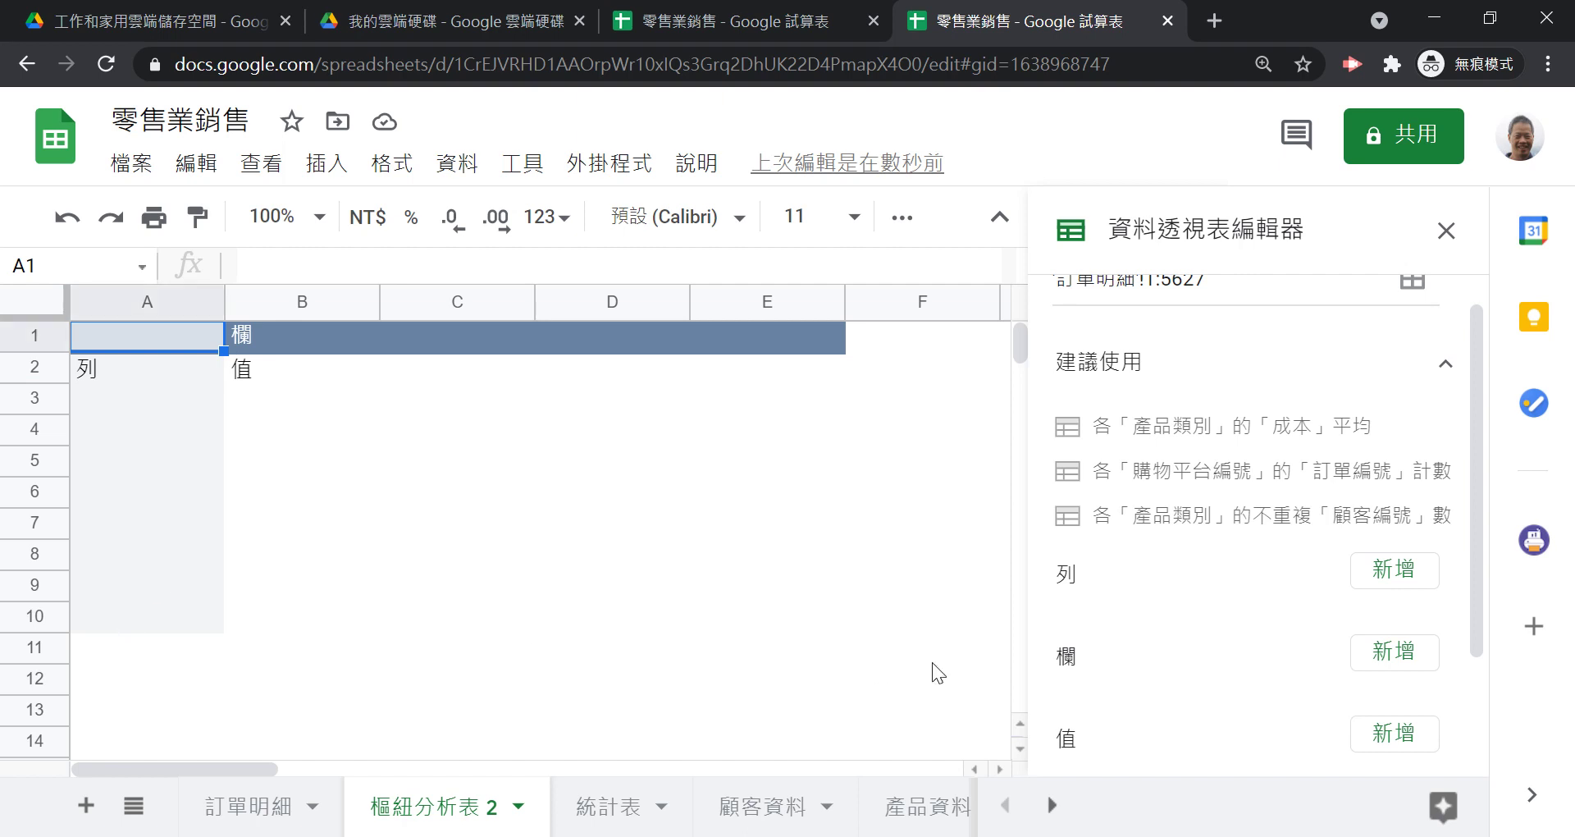
left_click(1401, 574)
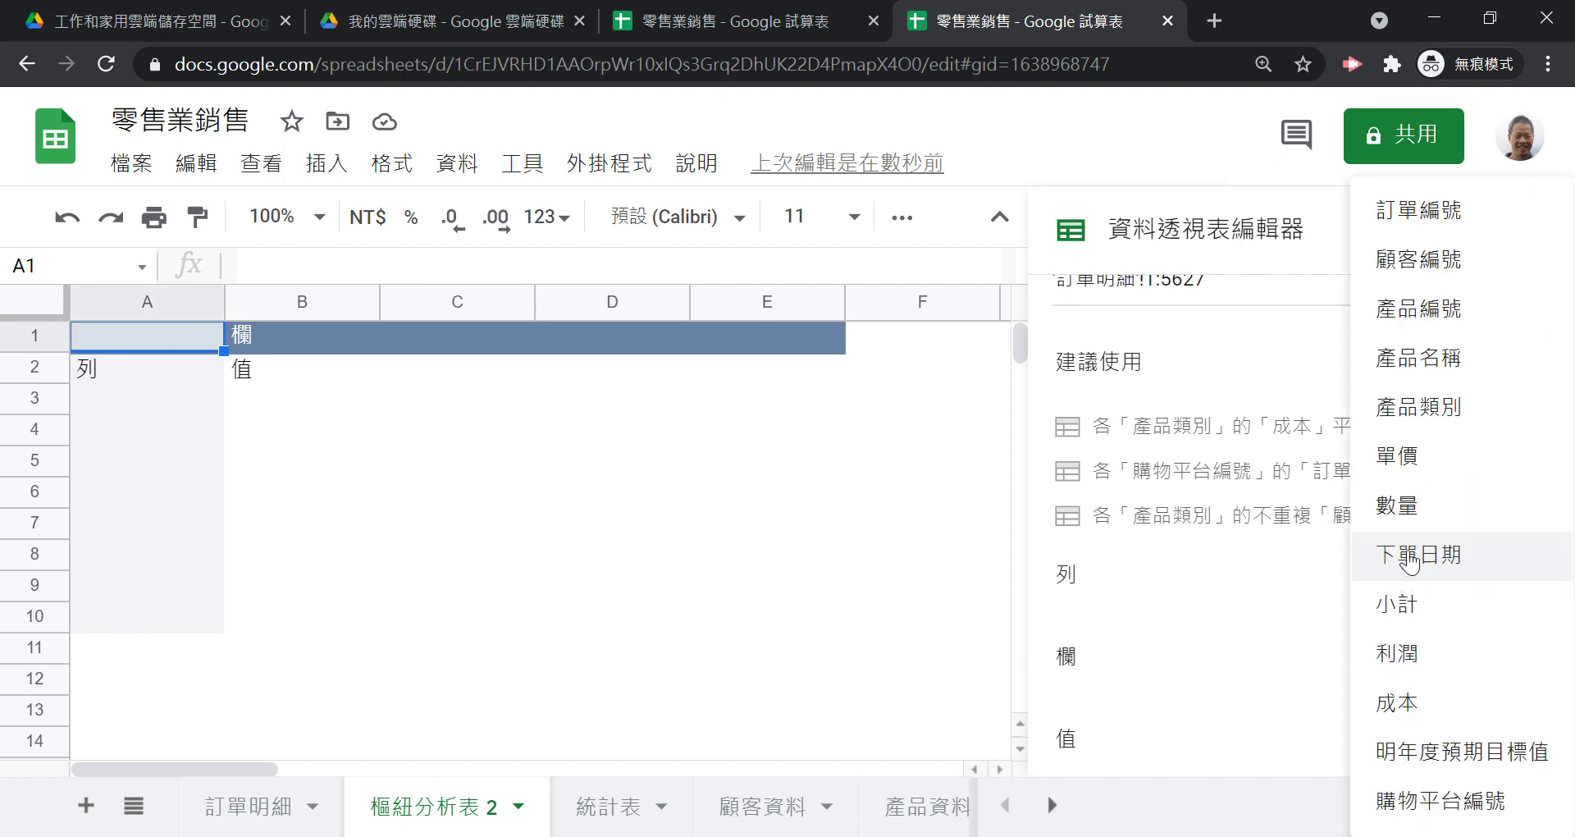
left_click(1421, 407)
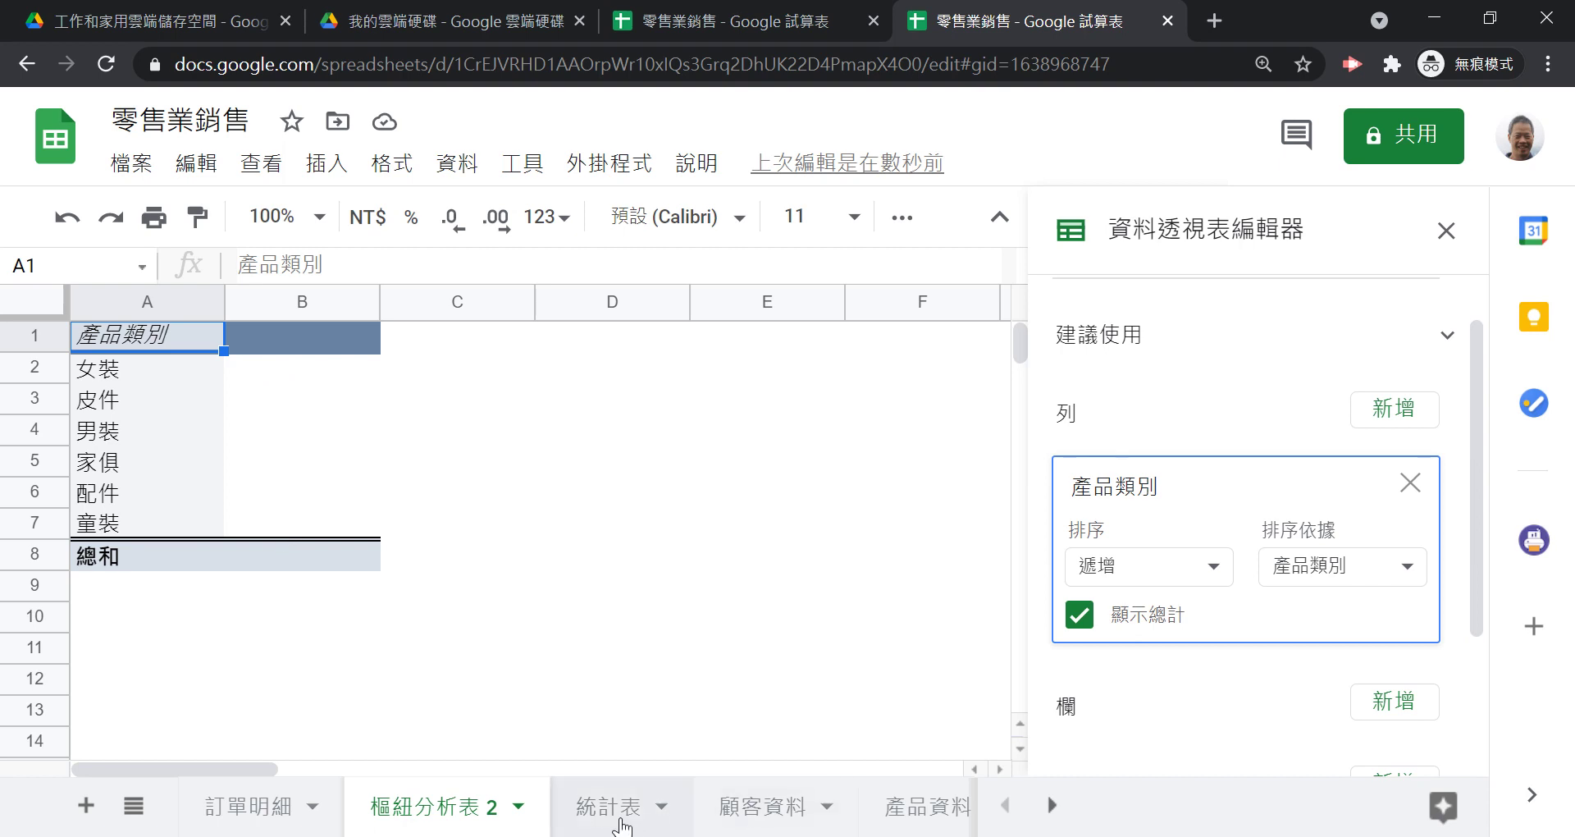
left_click(592, 807)
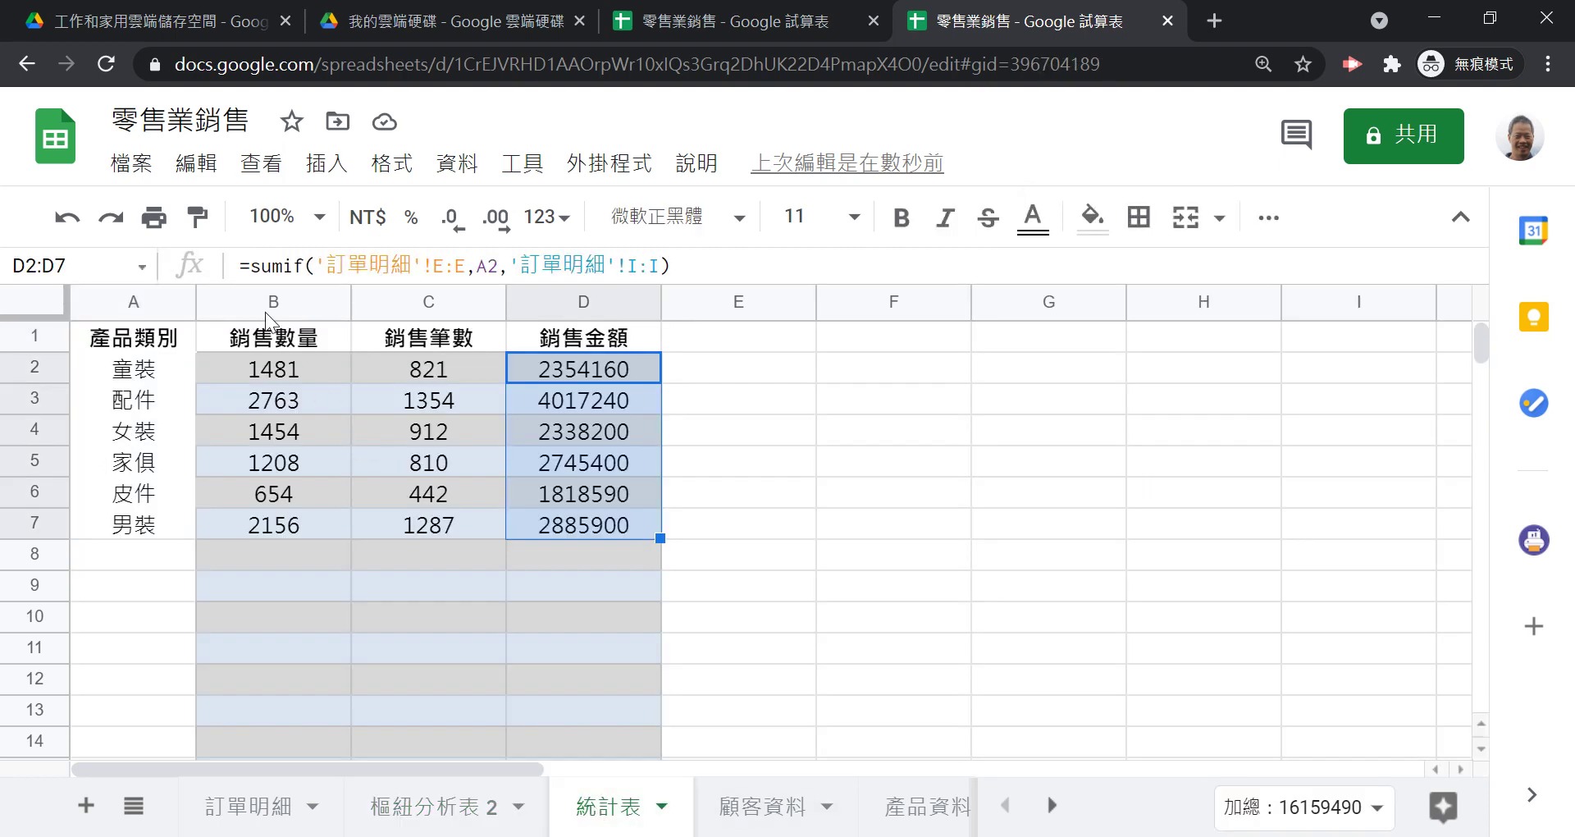
- Try adding 數量 as a second row field in the 樞紐分析表 2 pivot table and review the category groups
left_click(451, 810)
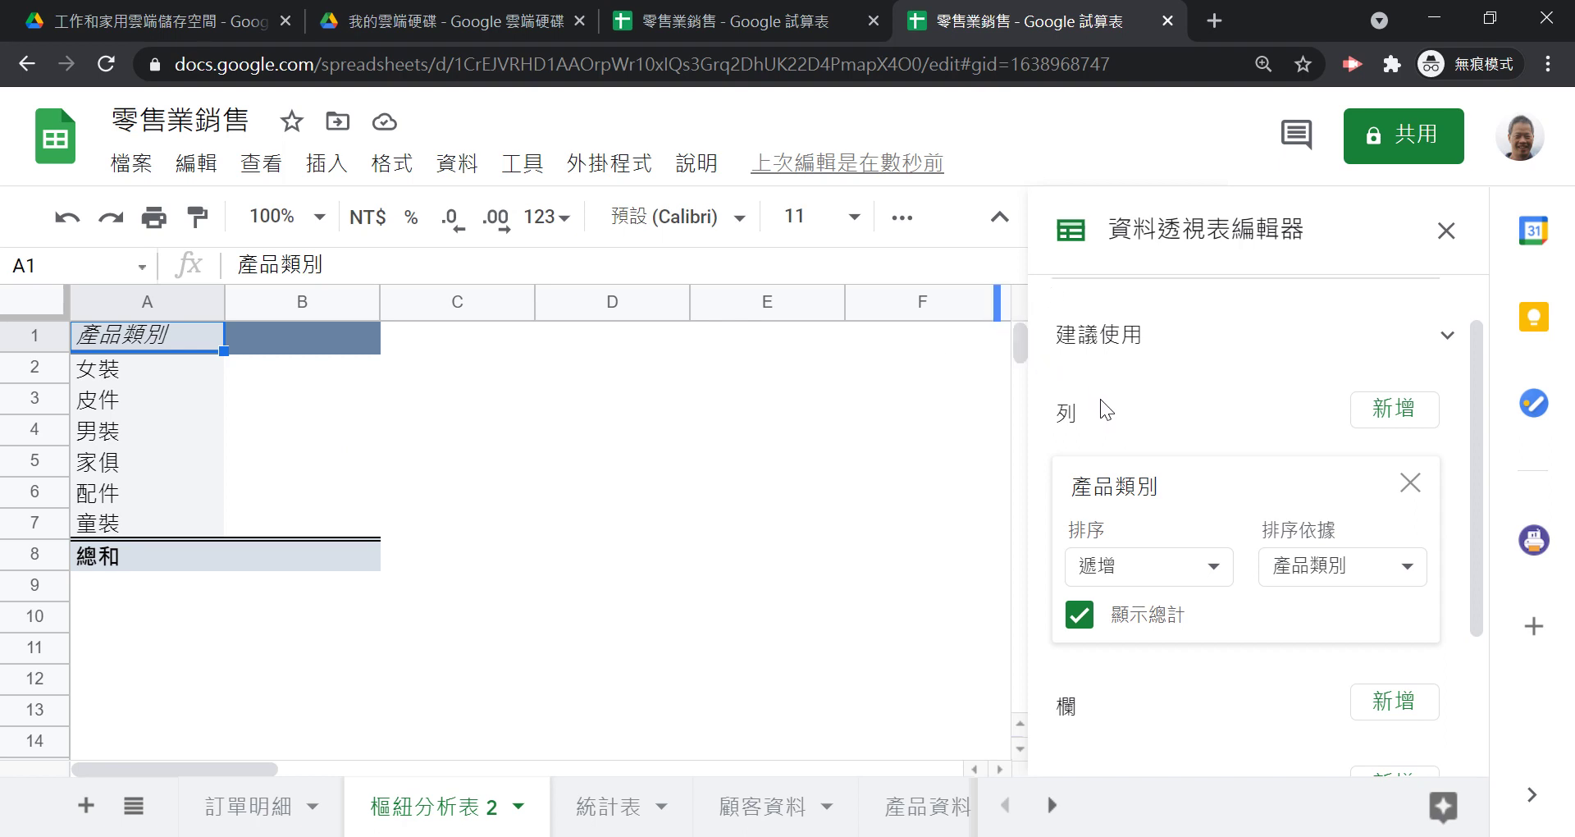
left_click(1418, 410)
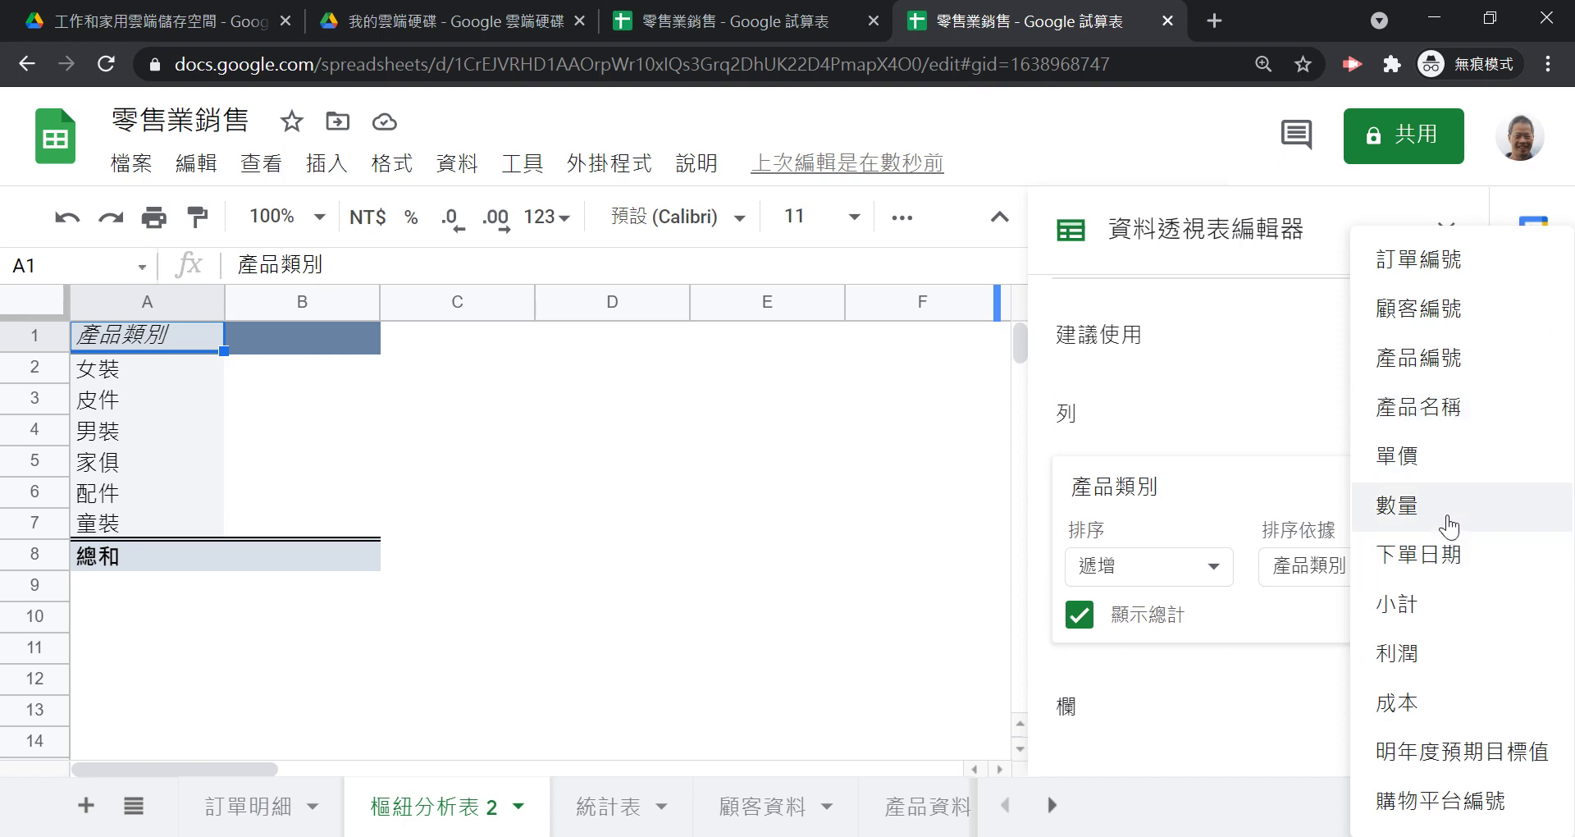
left_click(1407, 505)
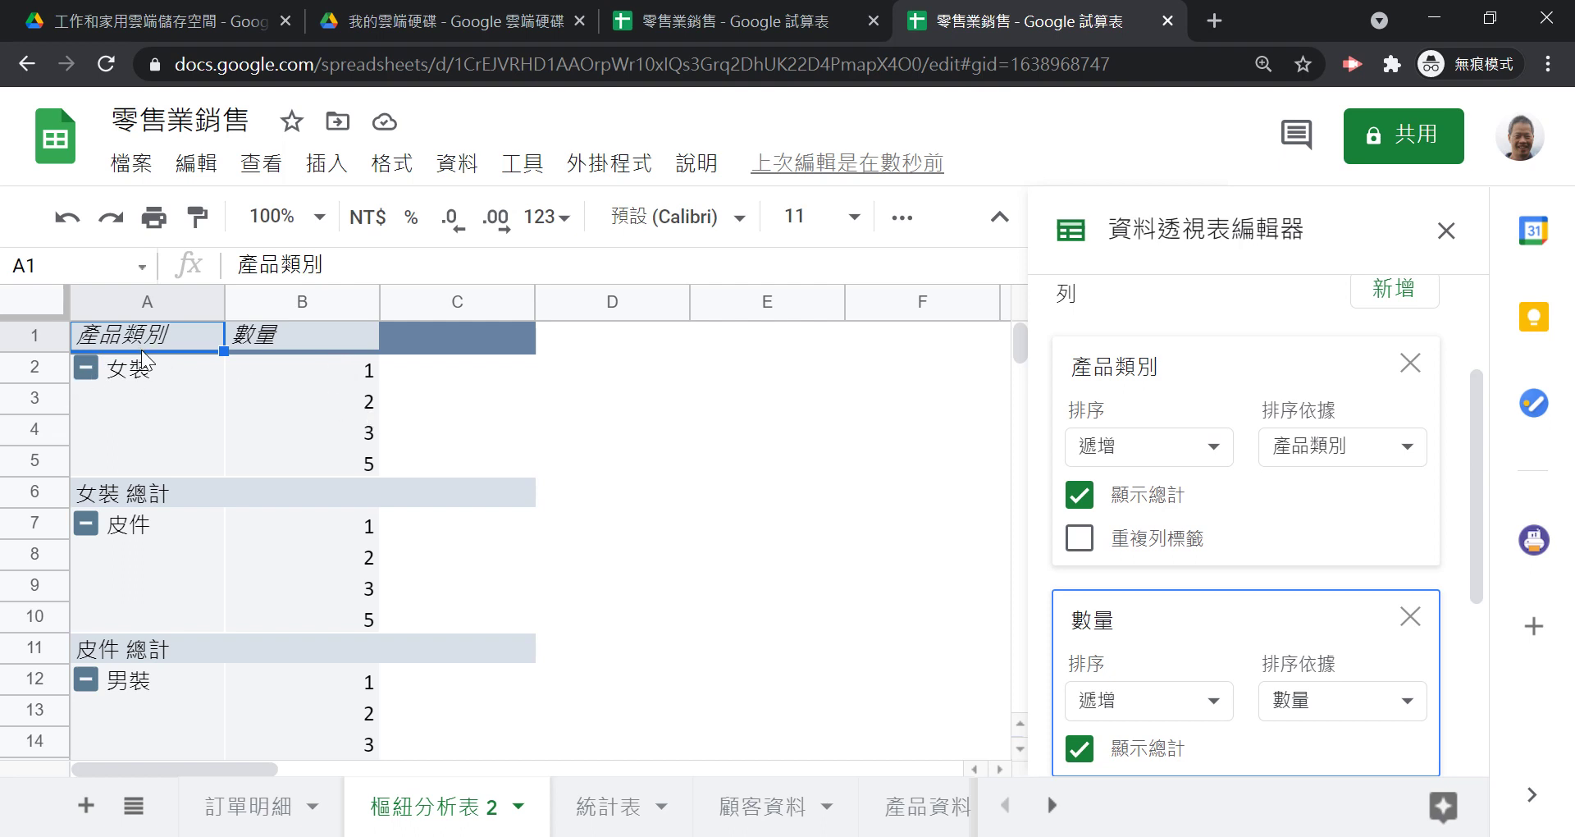
scroll(246, 492, "down", 3)
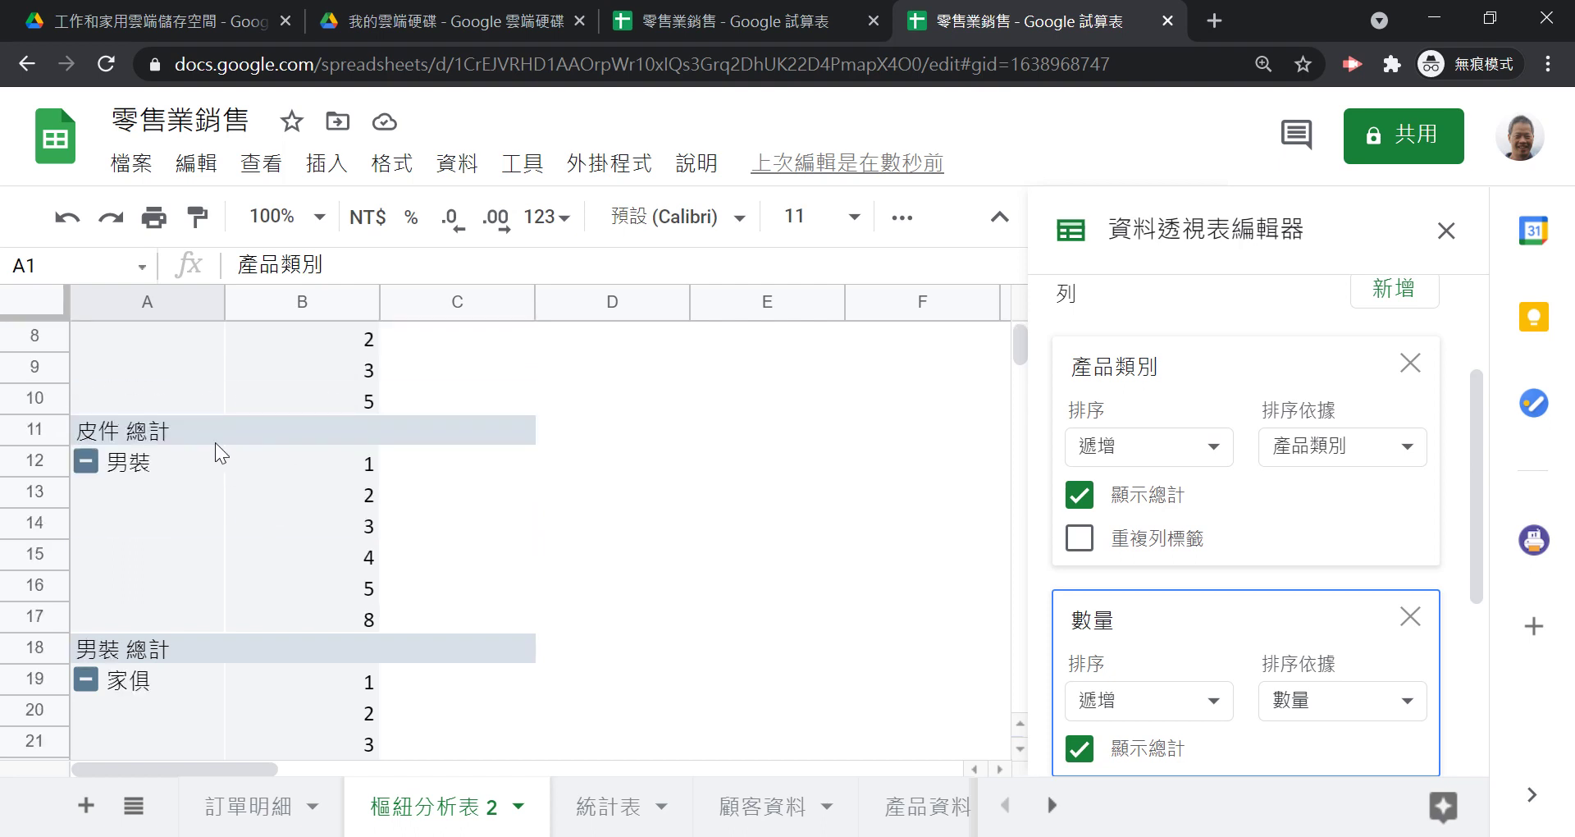
scroll(248, 426, "up", 3)
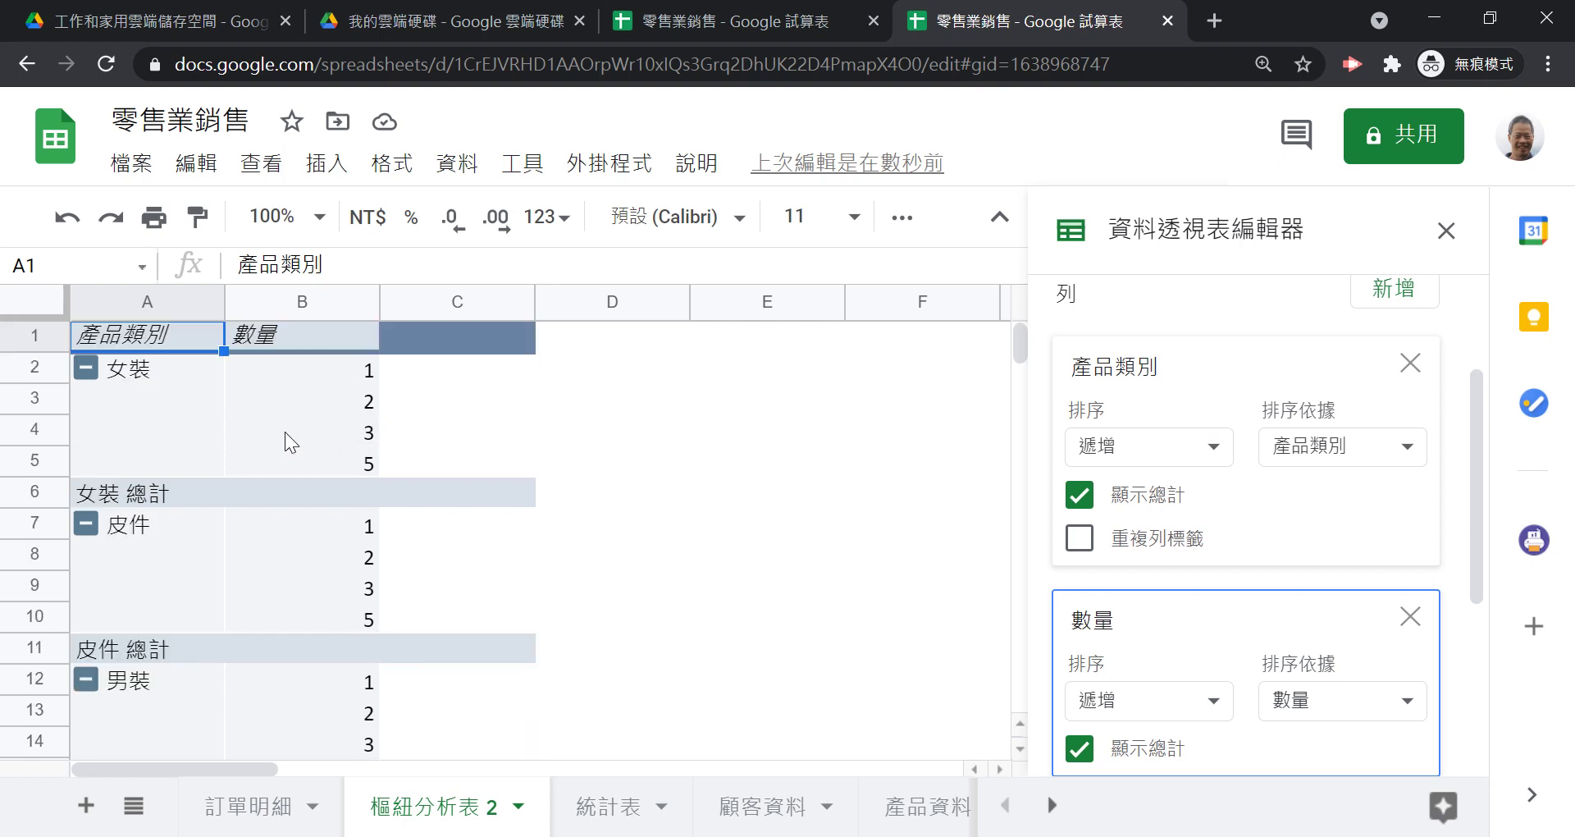
- Collapse and re-expand the 女裝 and 皮件 groups, and remove the 數量 row field from the pivot table
left_click(87, 367)
left_click(87, 399)
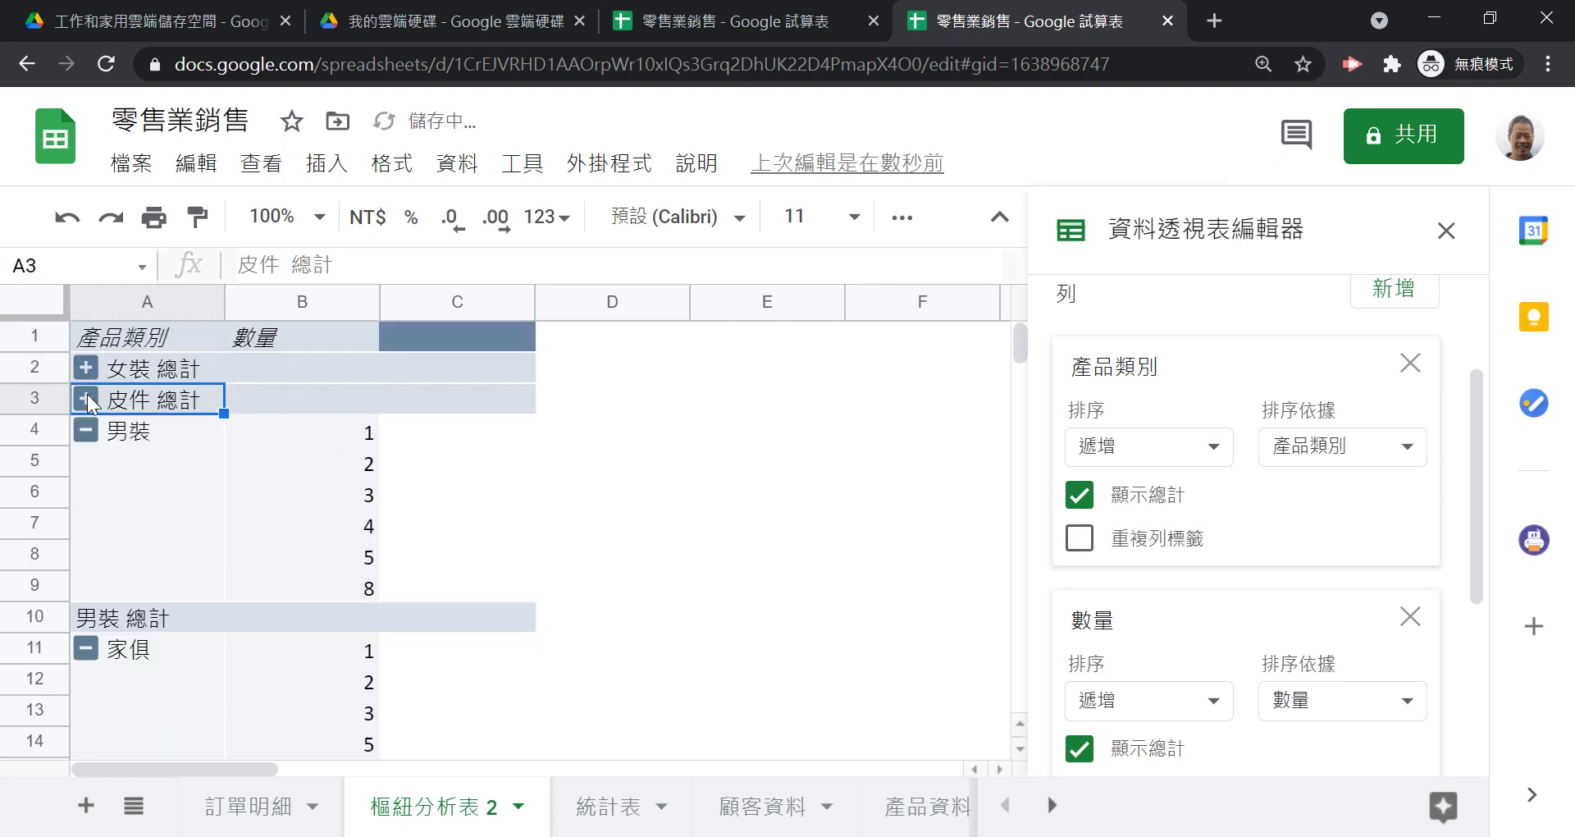
left_click(92, 399)
left_click(85, 367)
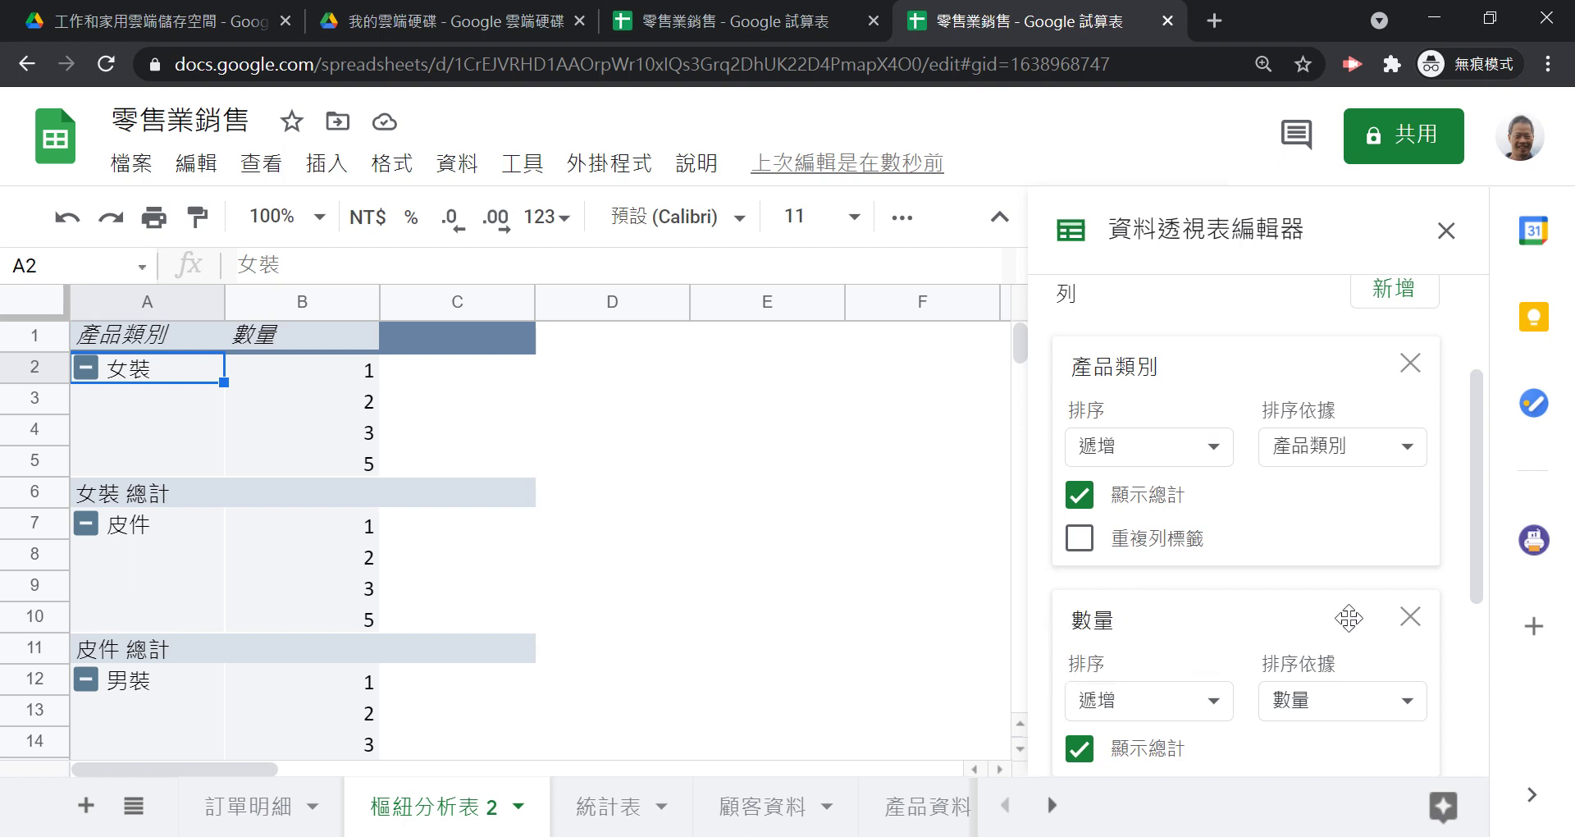
left_click(1410, 617)
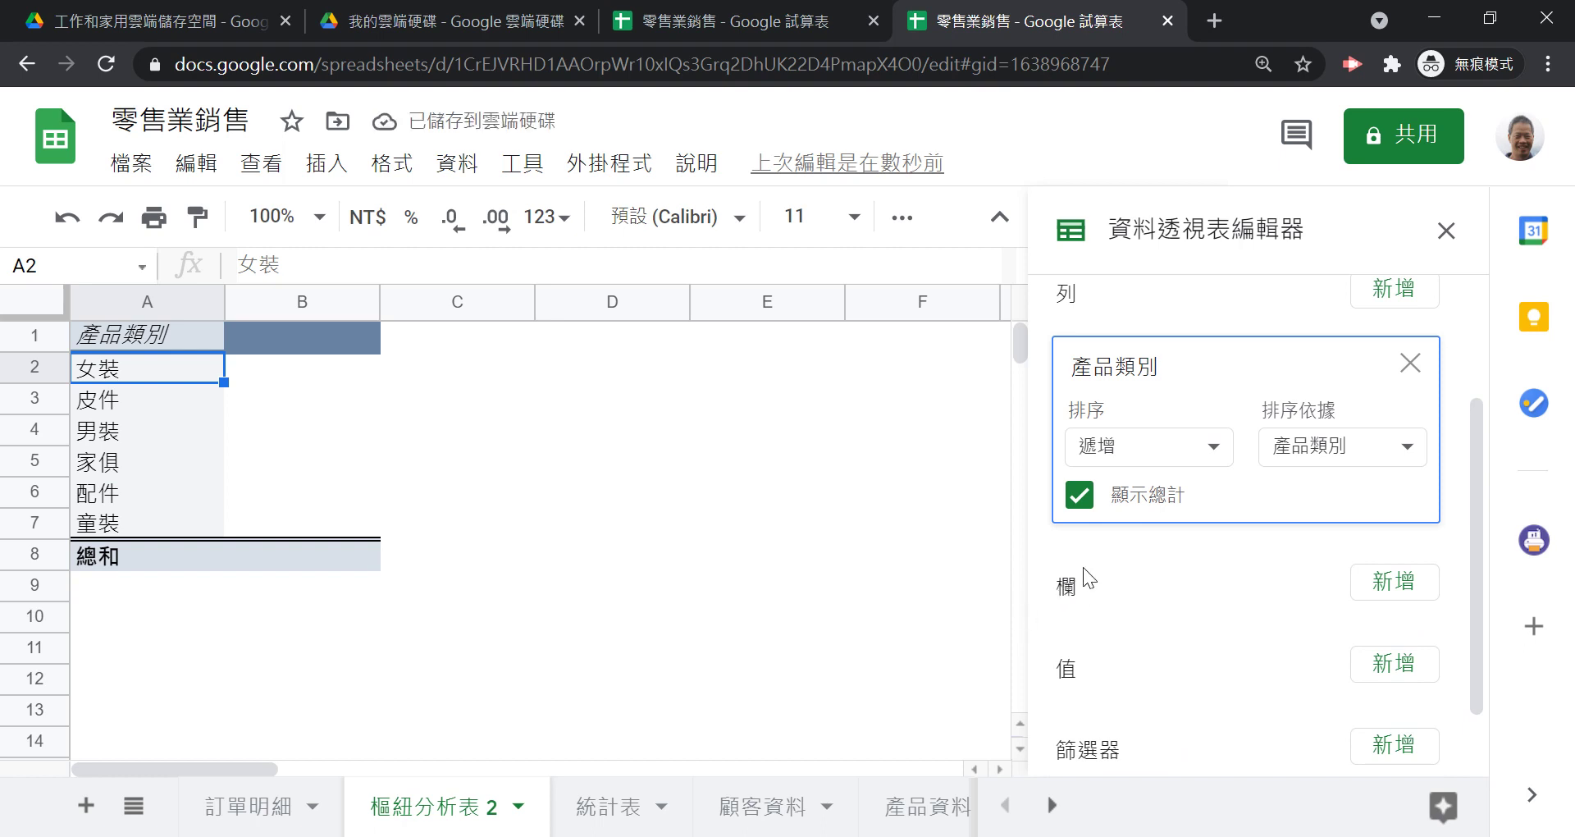
- Try 數量 as the column field of the pivot table and remove it again
left_click(1398, 581)
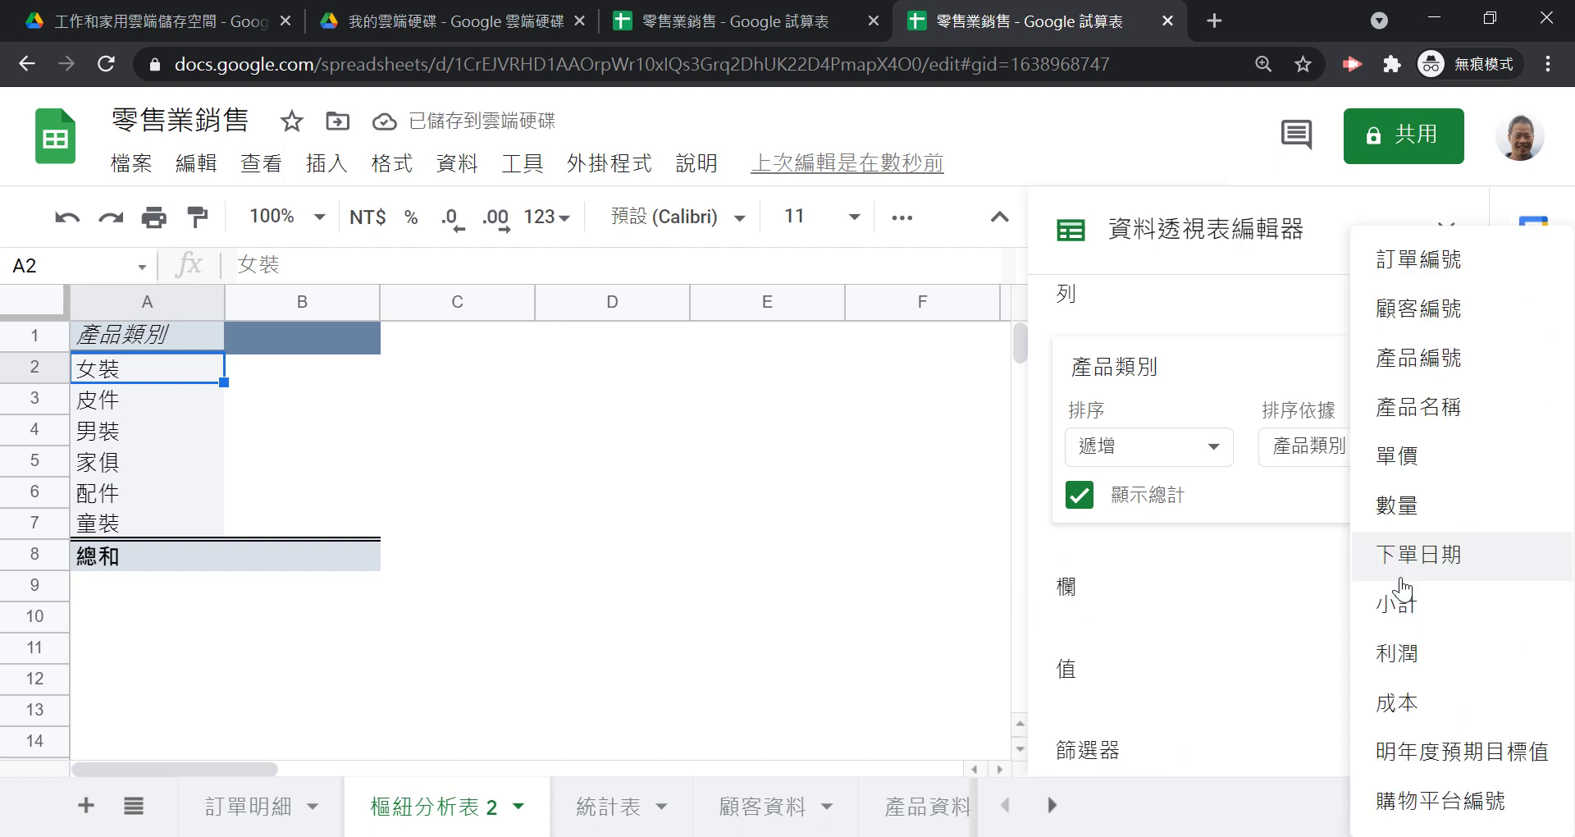
left_click(1433, 506)
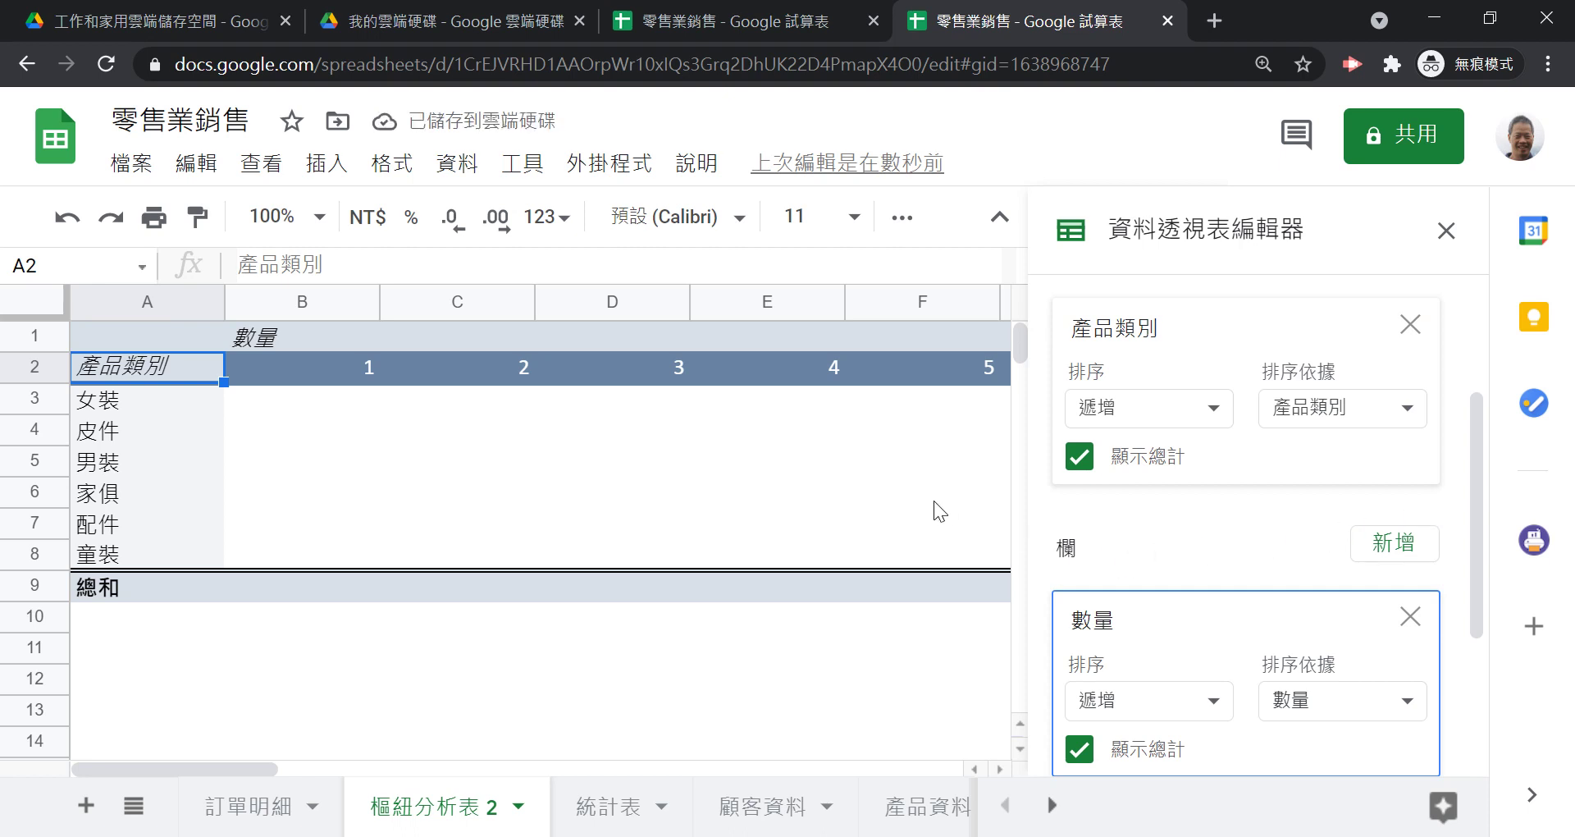
left_click(1411, 620)
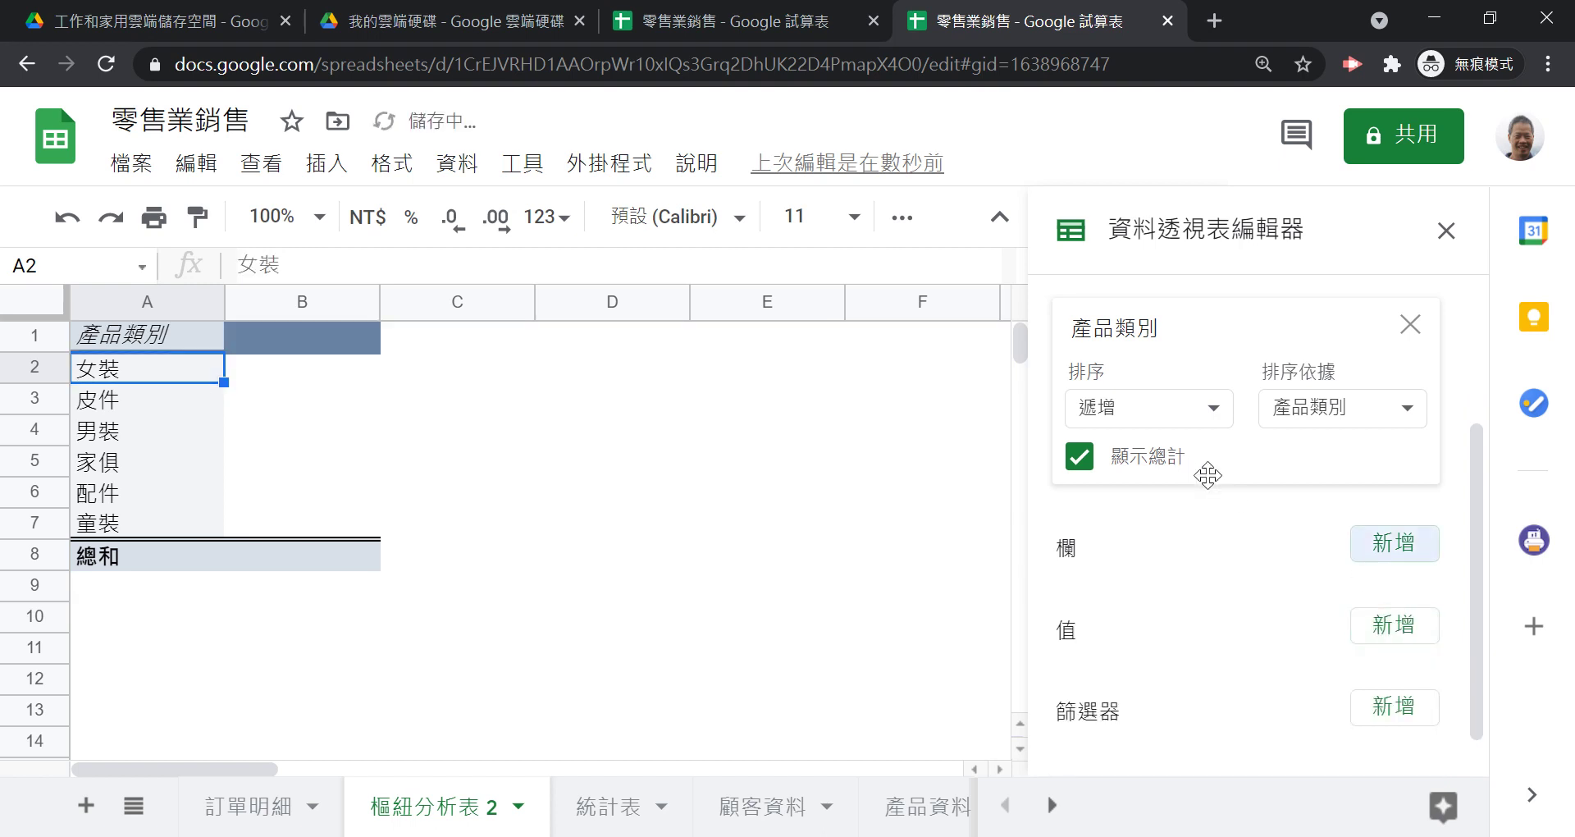
left_click(1395, 626)
left_click(1397, 626)
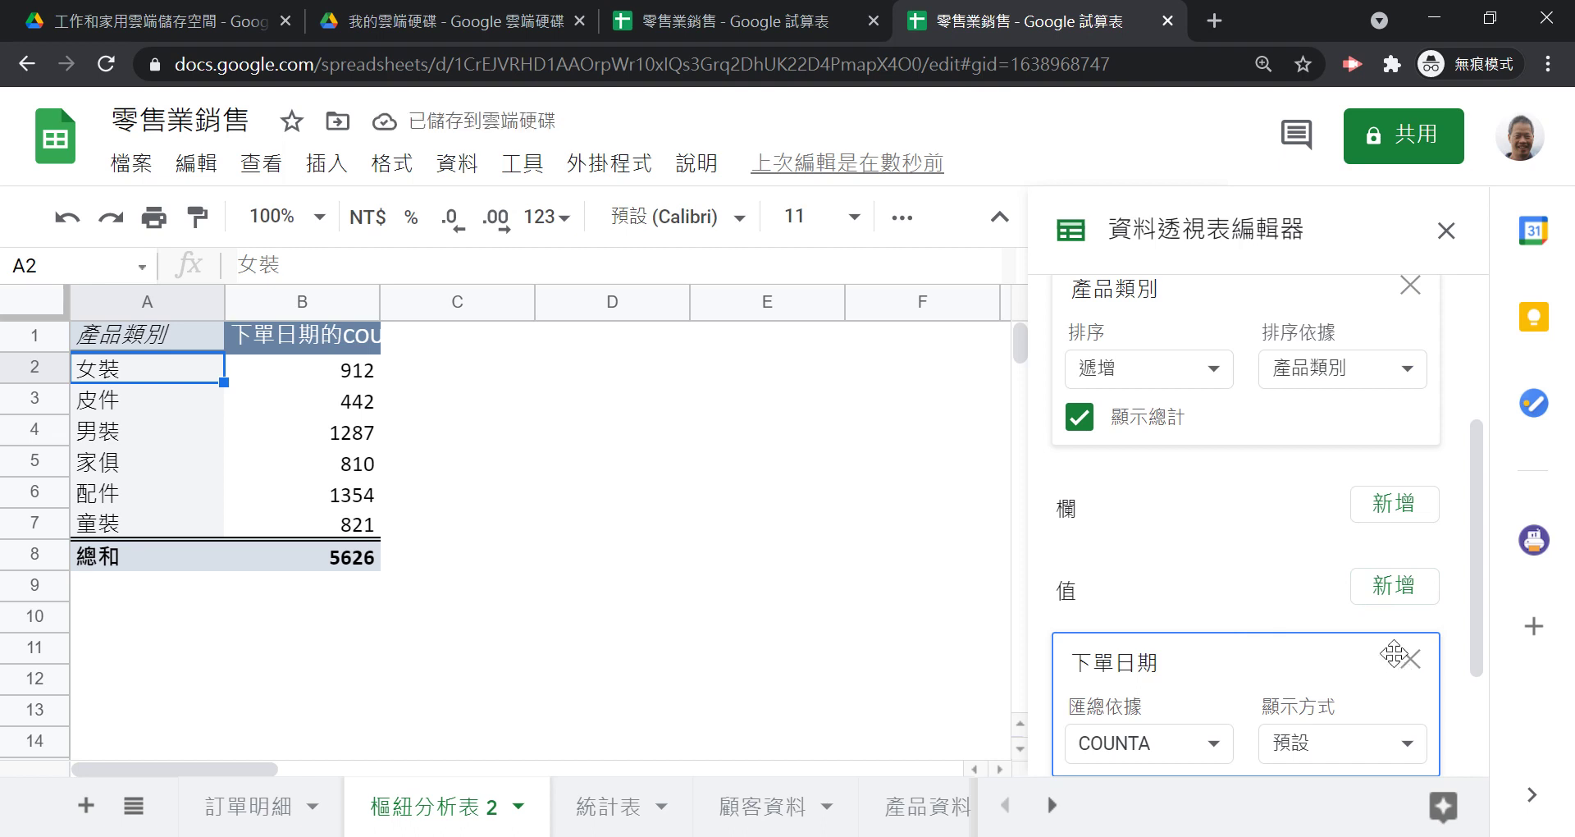
scroll(1387, 656, "down", 2)
left_click(1408, 535)
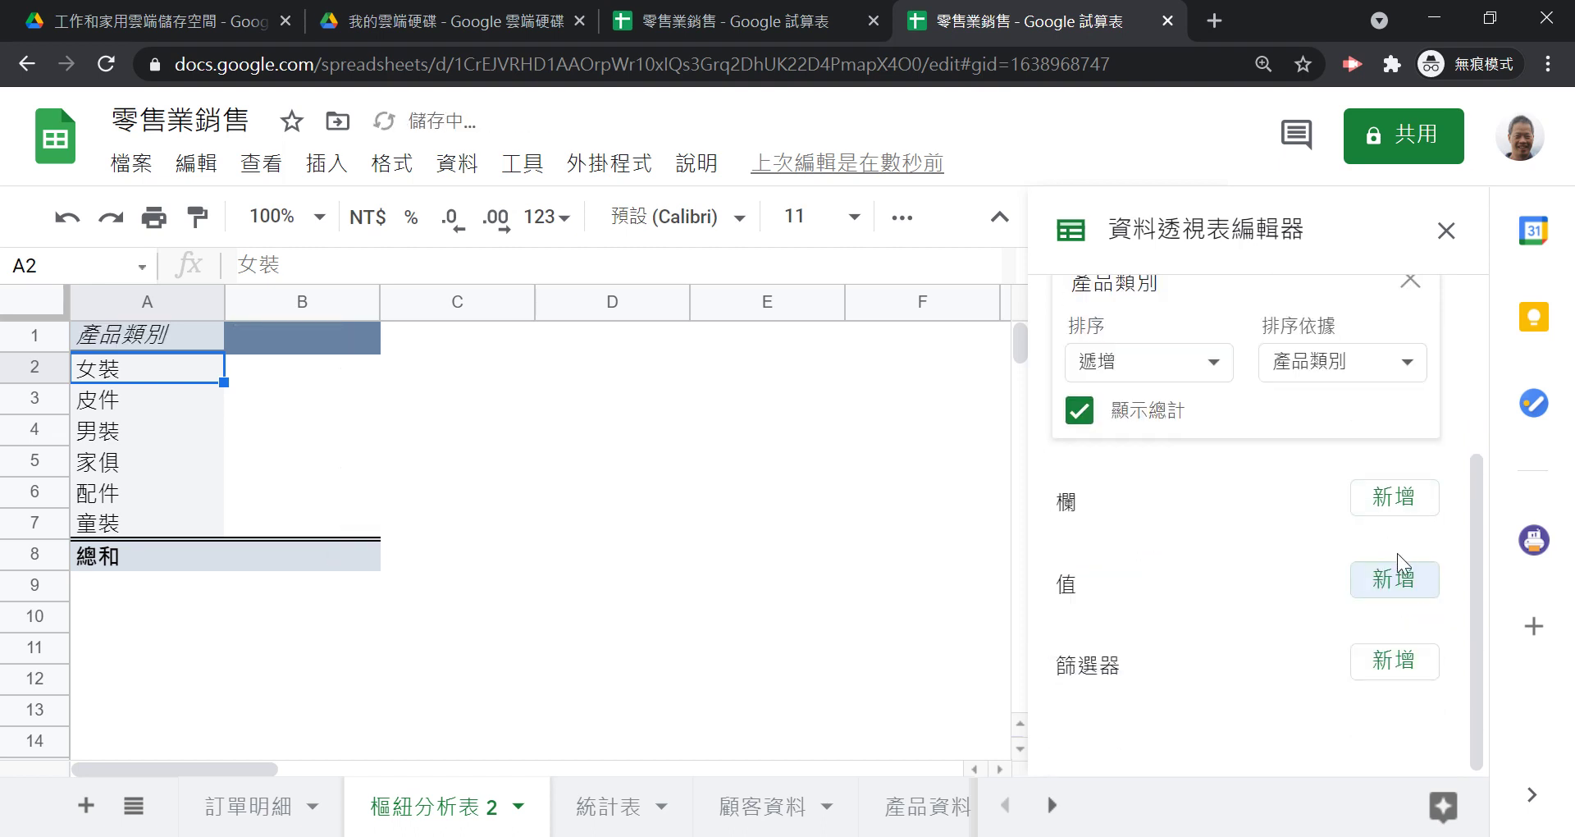
- Add 數量 as a value field summarised by SUM and compare the category totals with 銷售數量 in the 統計表 sheet
left_click(1397, 566)
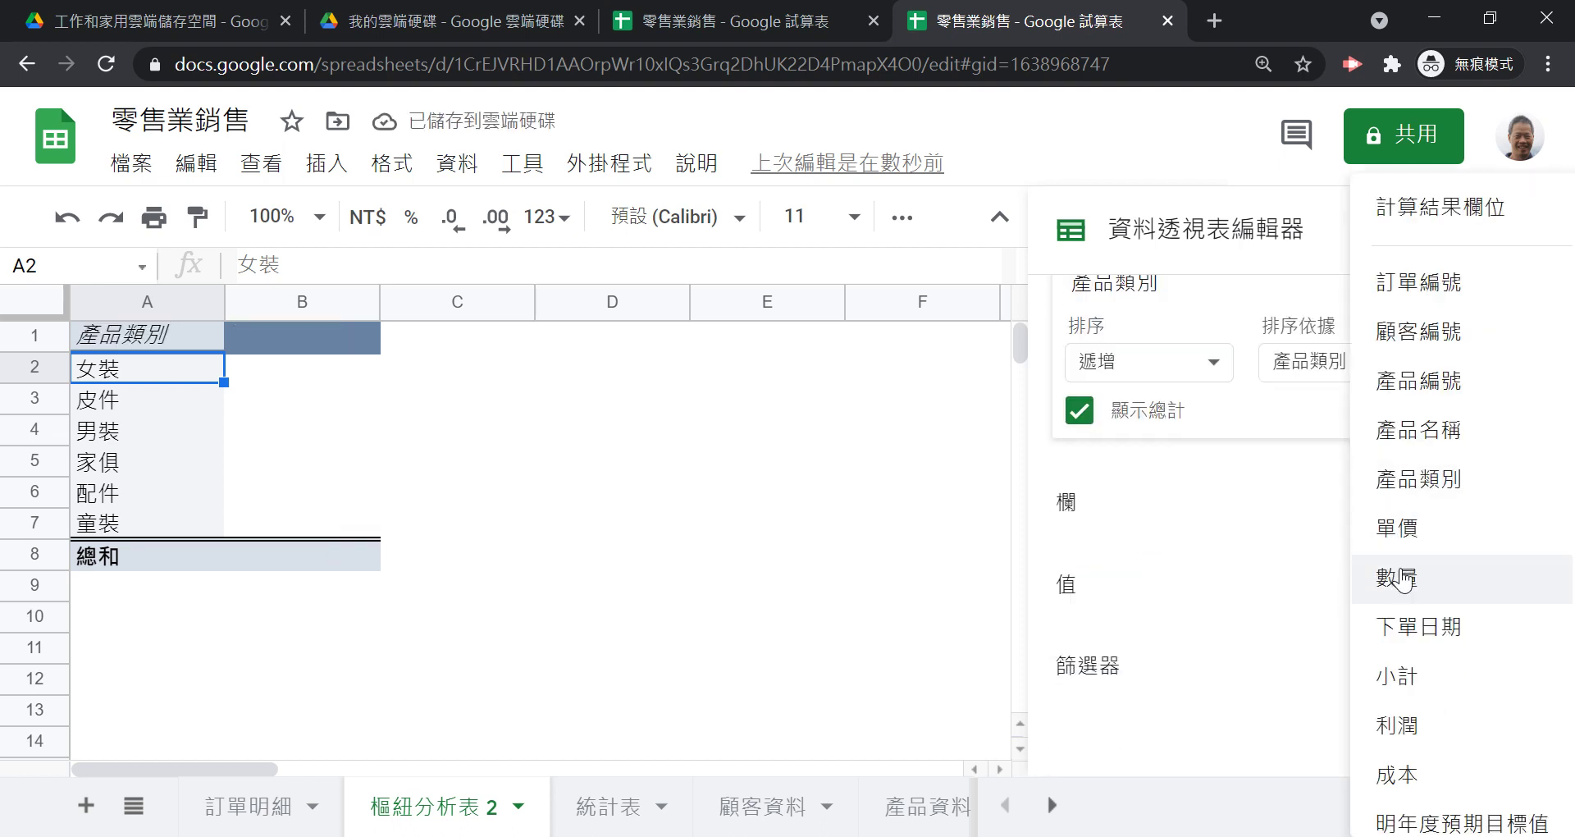
left_click(1402, 580)
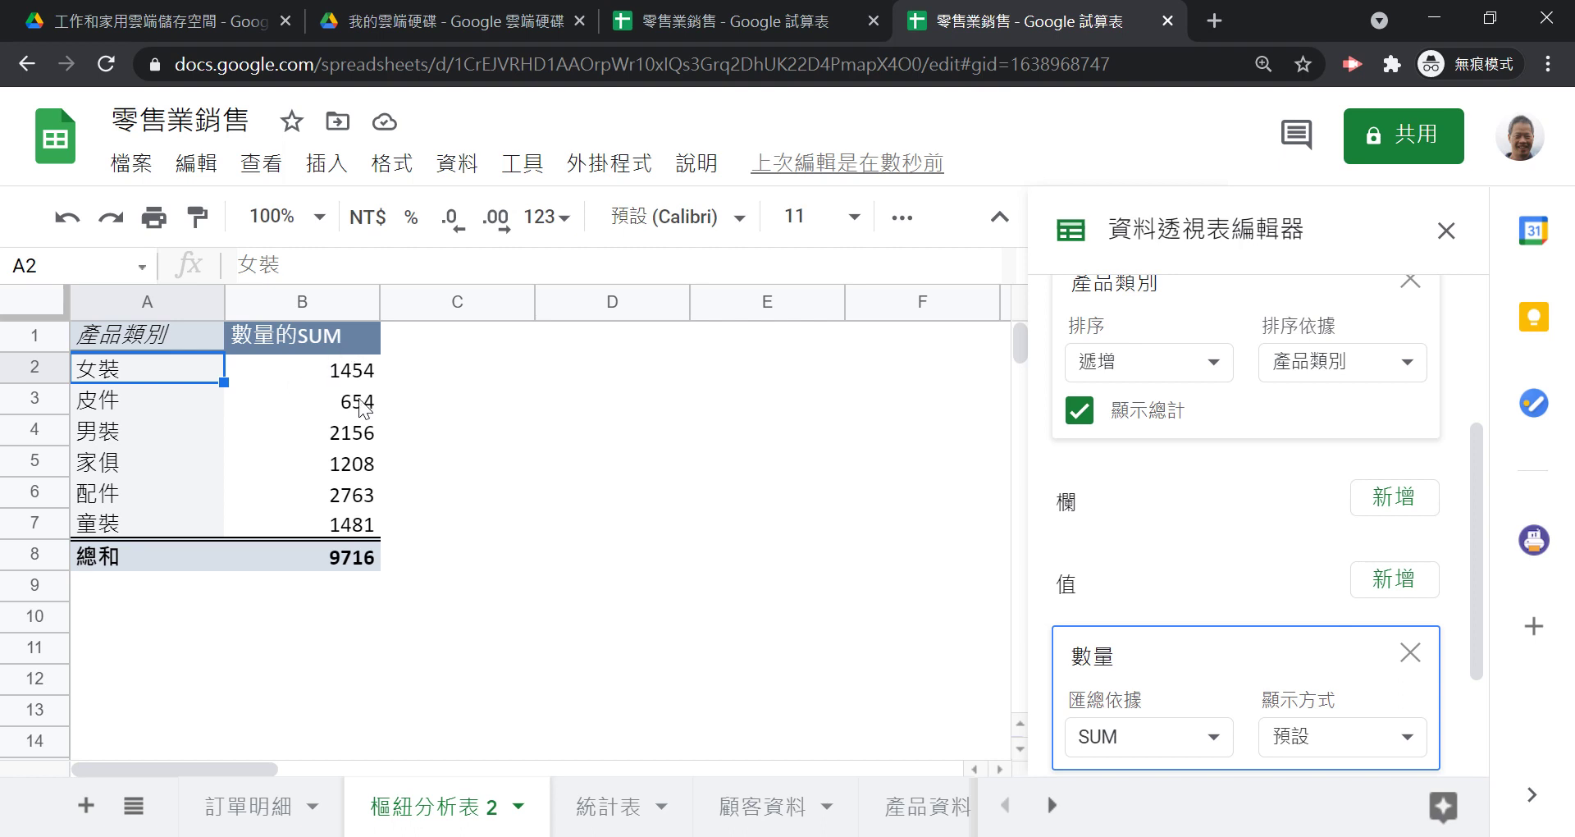
left_click(611, 810)
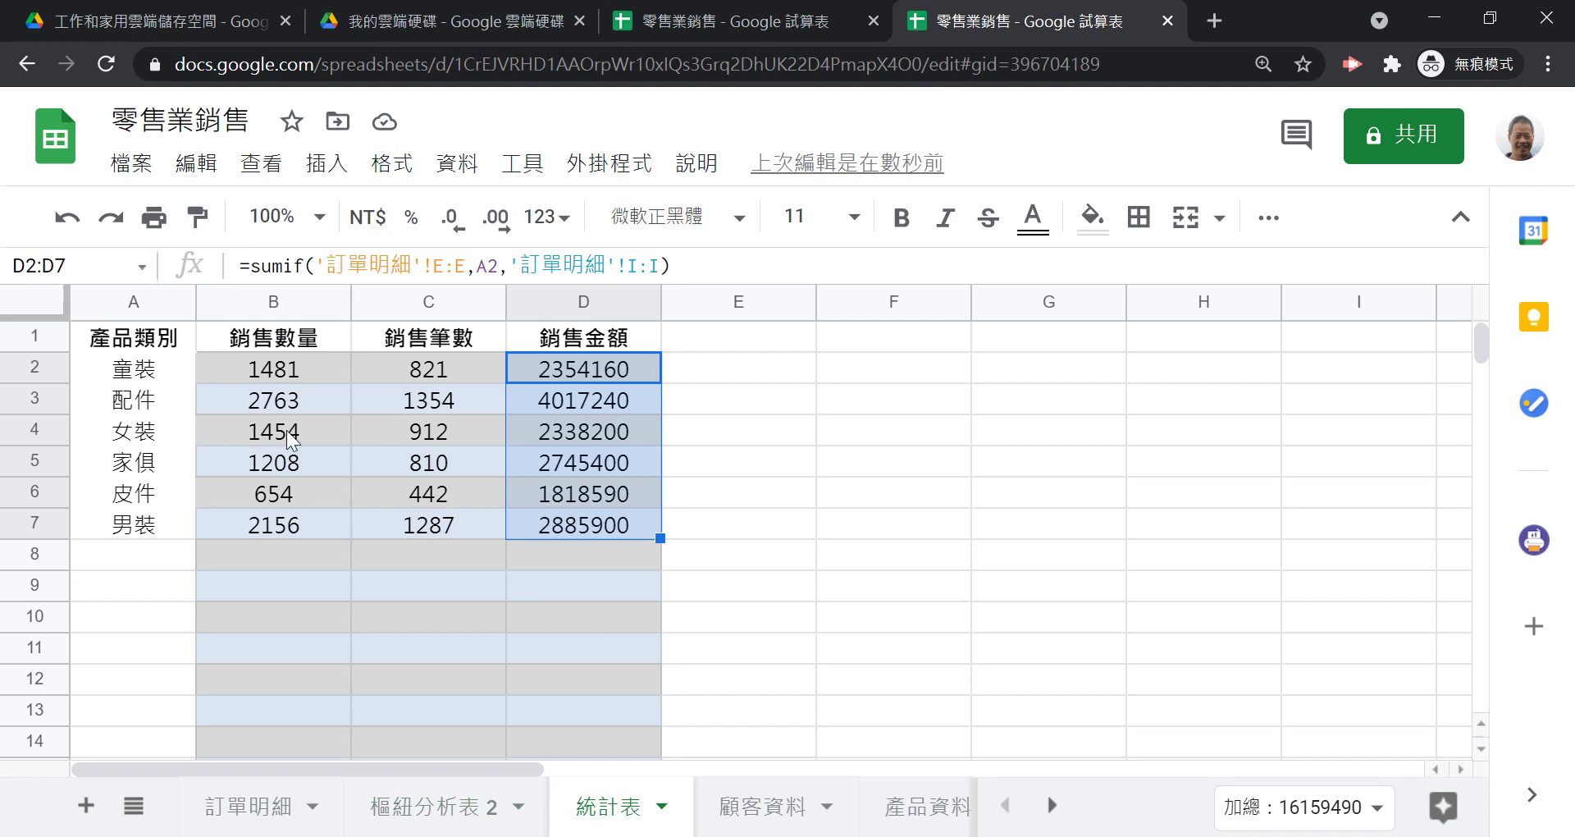
left_click(413, 812)
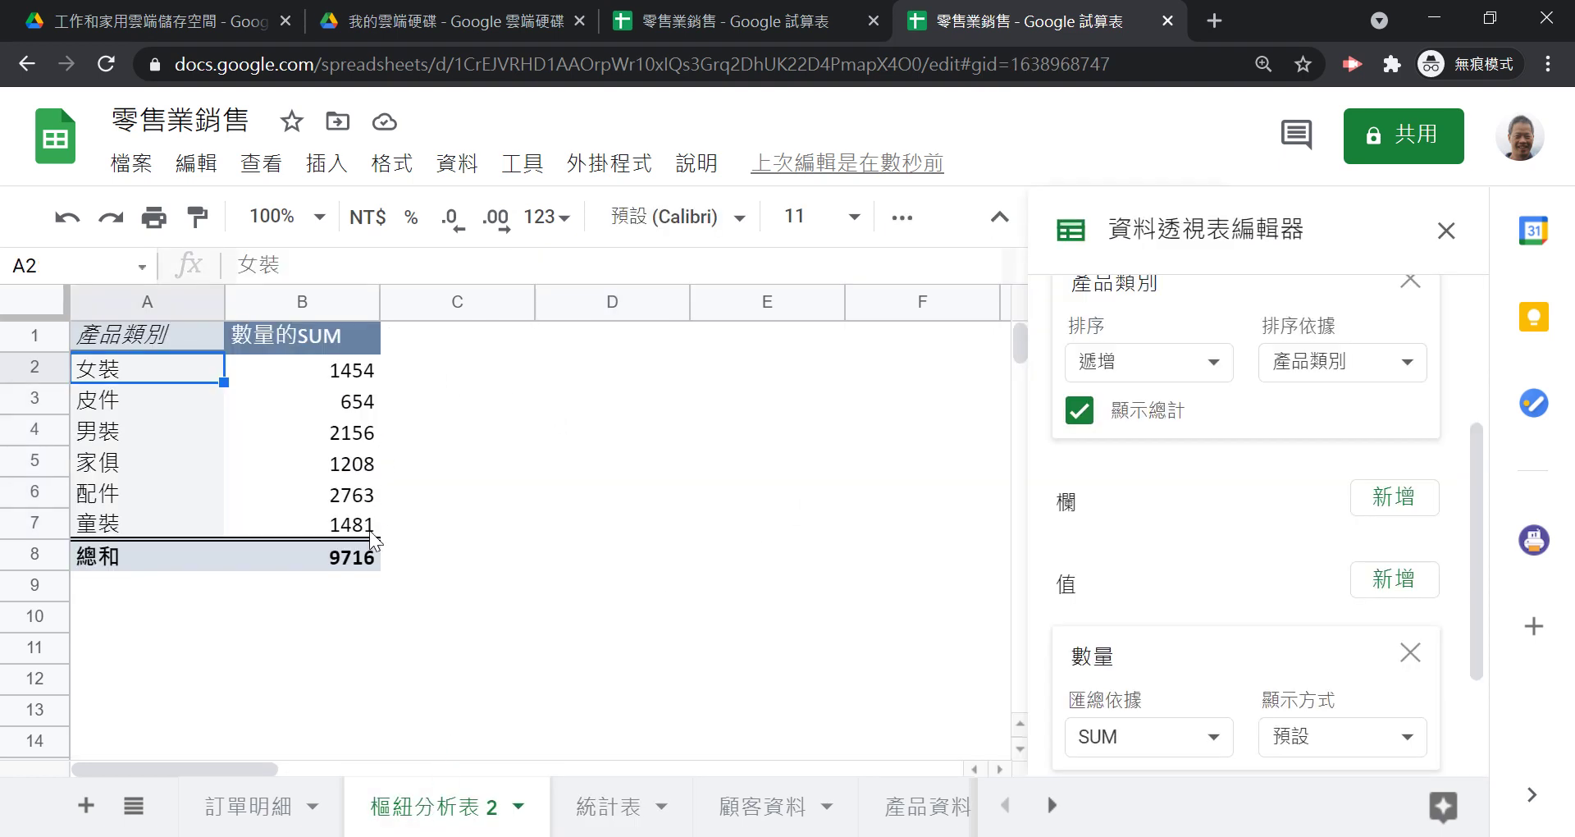
- Check the 銷售筆數 column in 統計表 and add 訂單編號 as a second pivot value field summarised by COUNTA
left_click(623, 807)
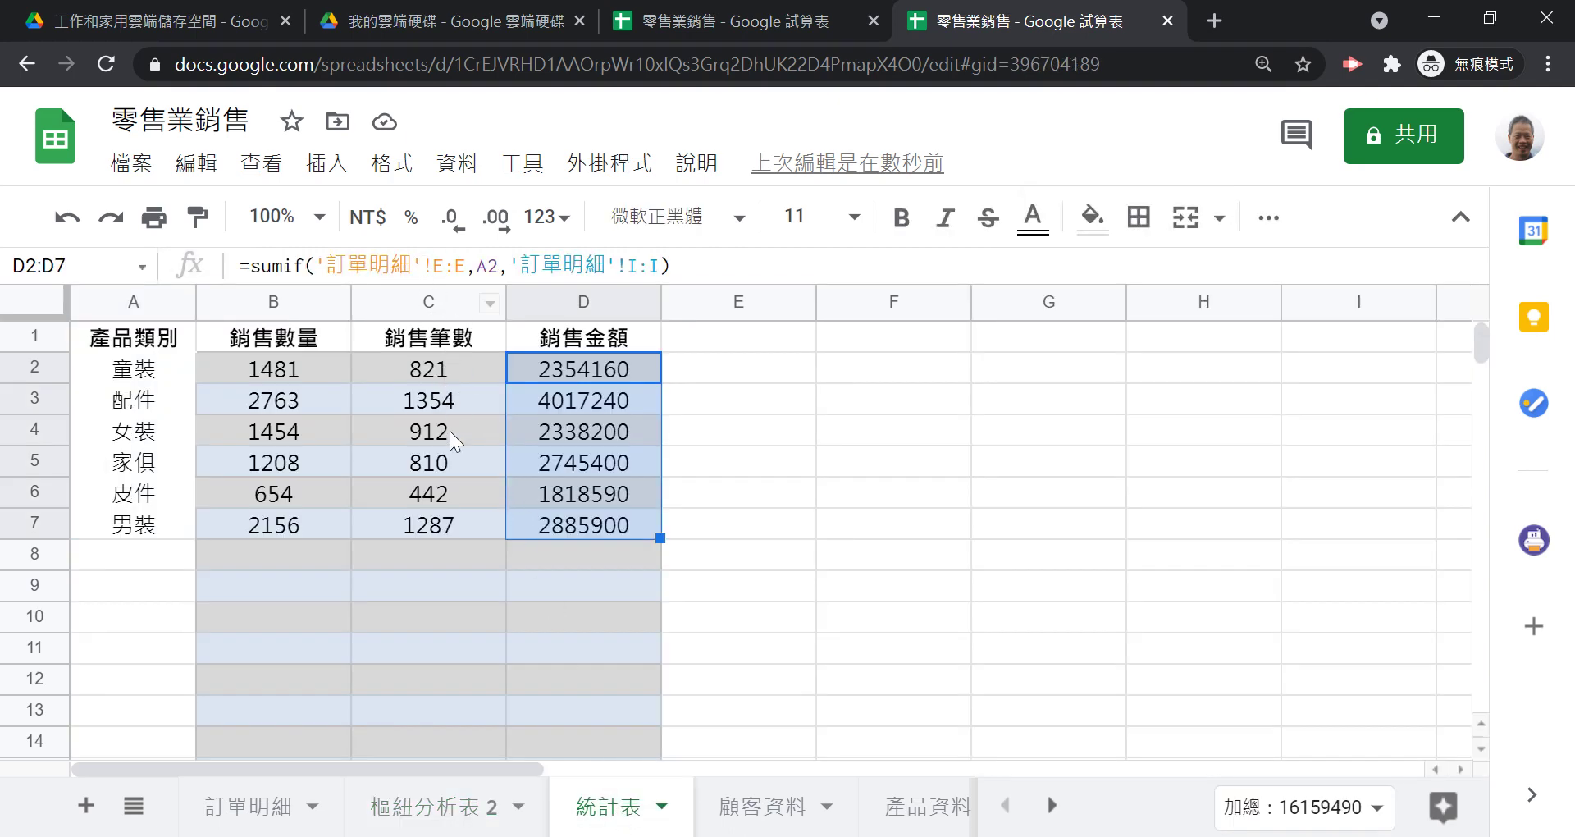
left_click(453, 813)
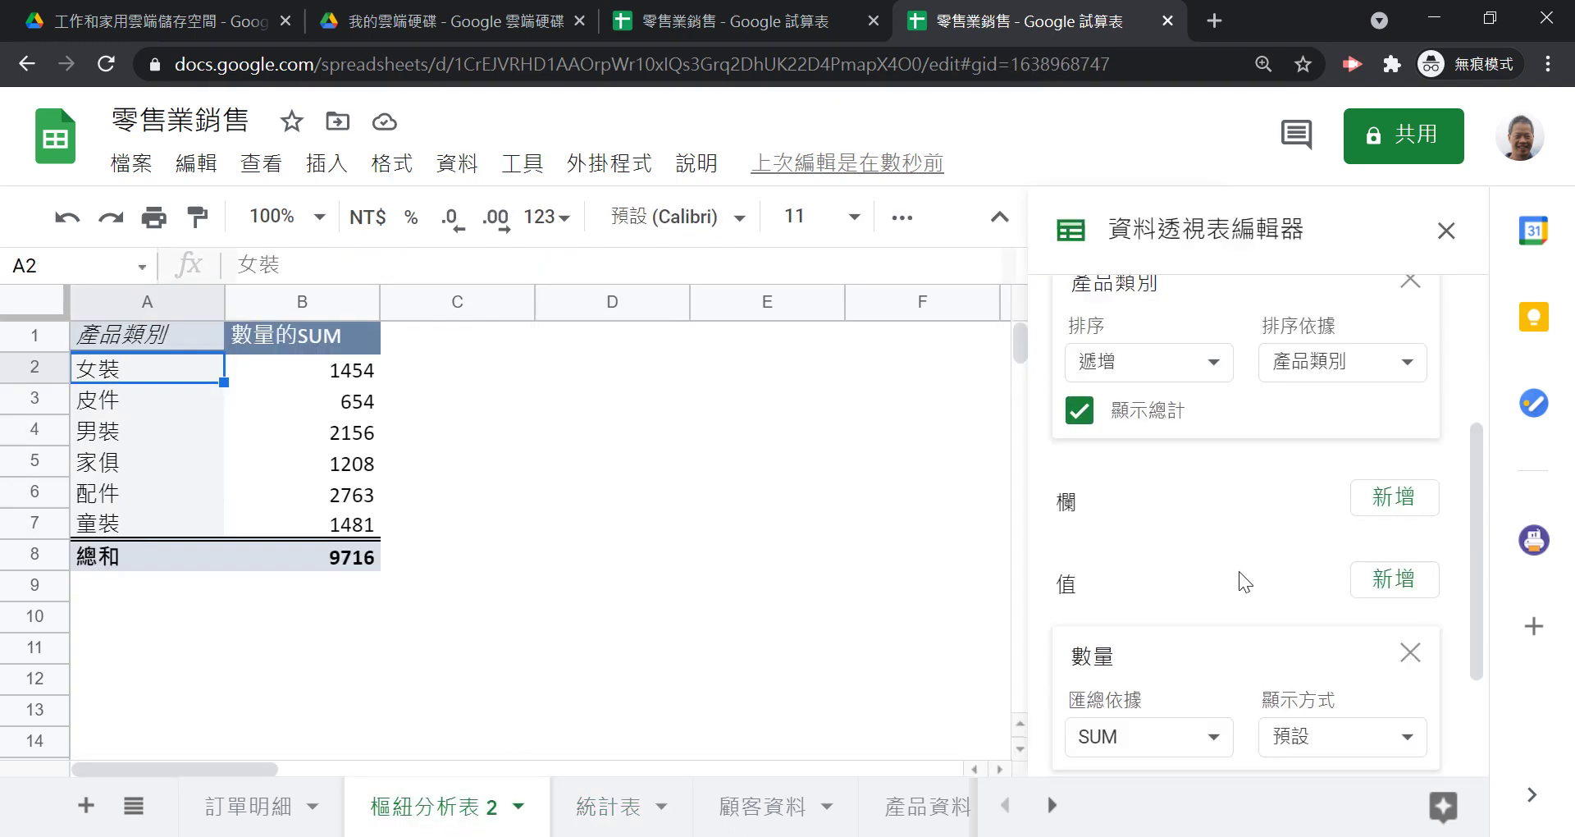
scroll(1240, 573, "down", 2)
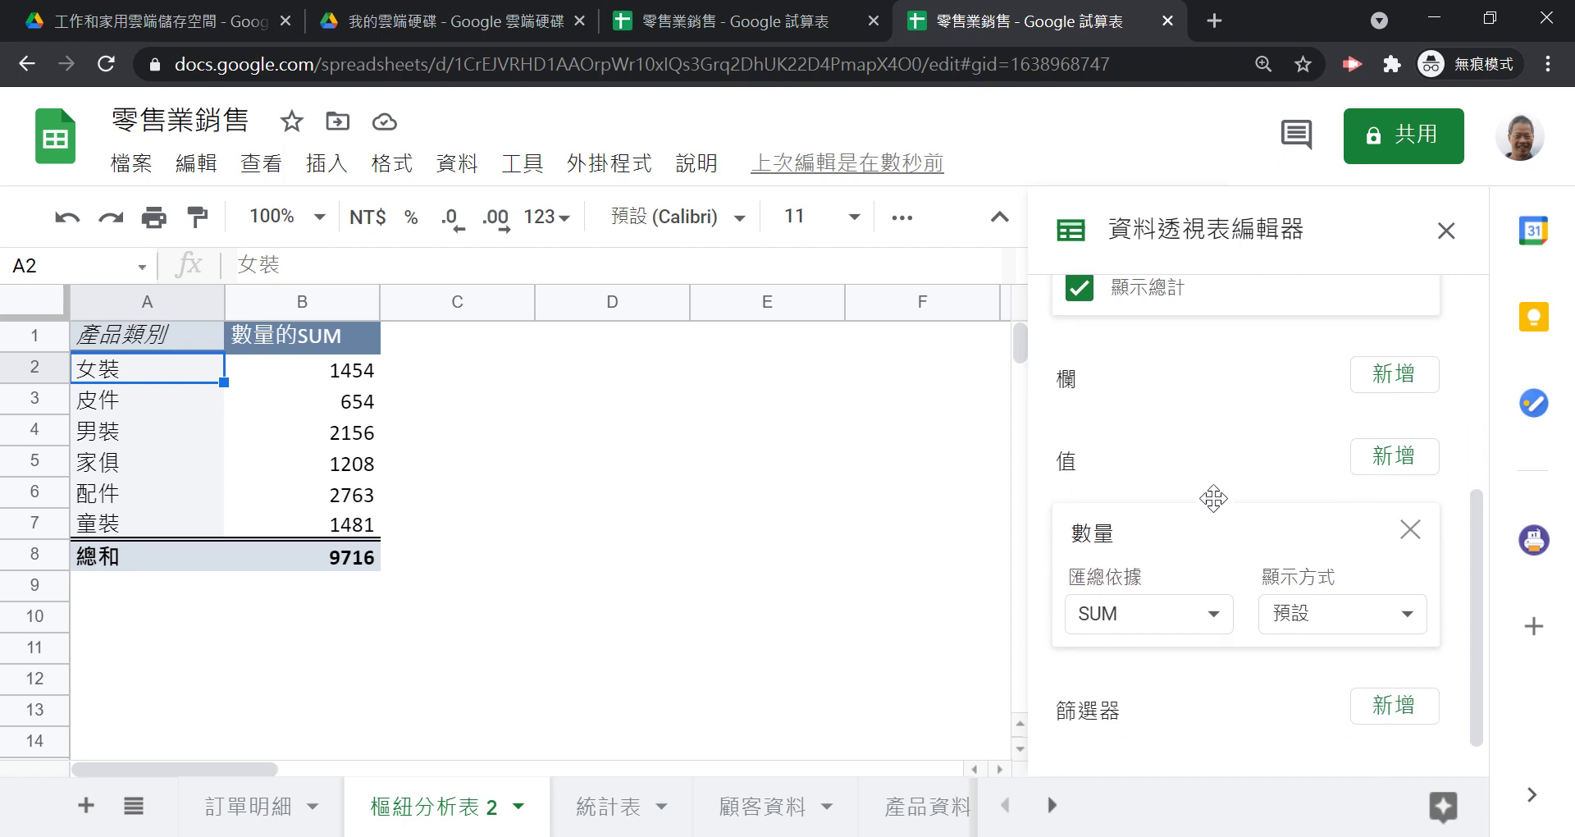
left_click(1393, 456)
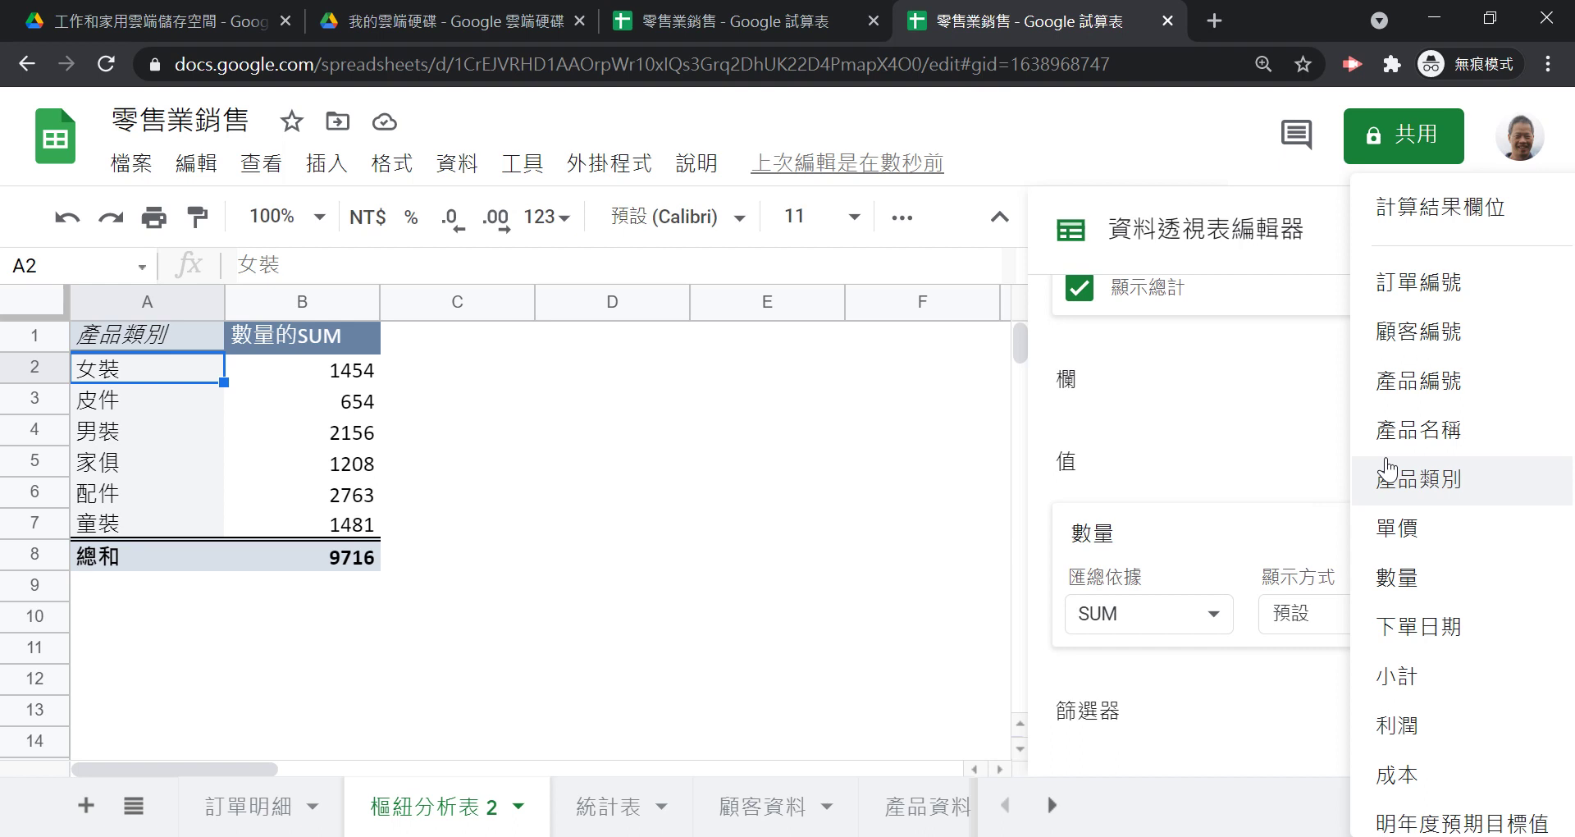
left_click(609, 817)
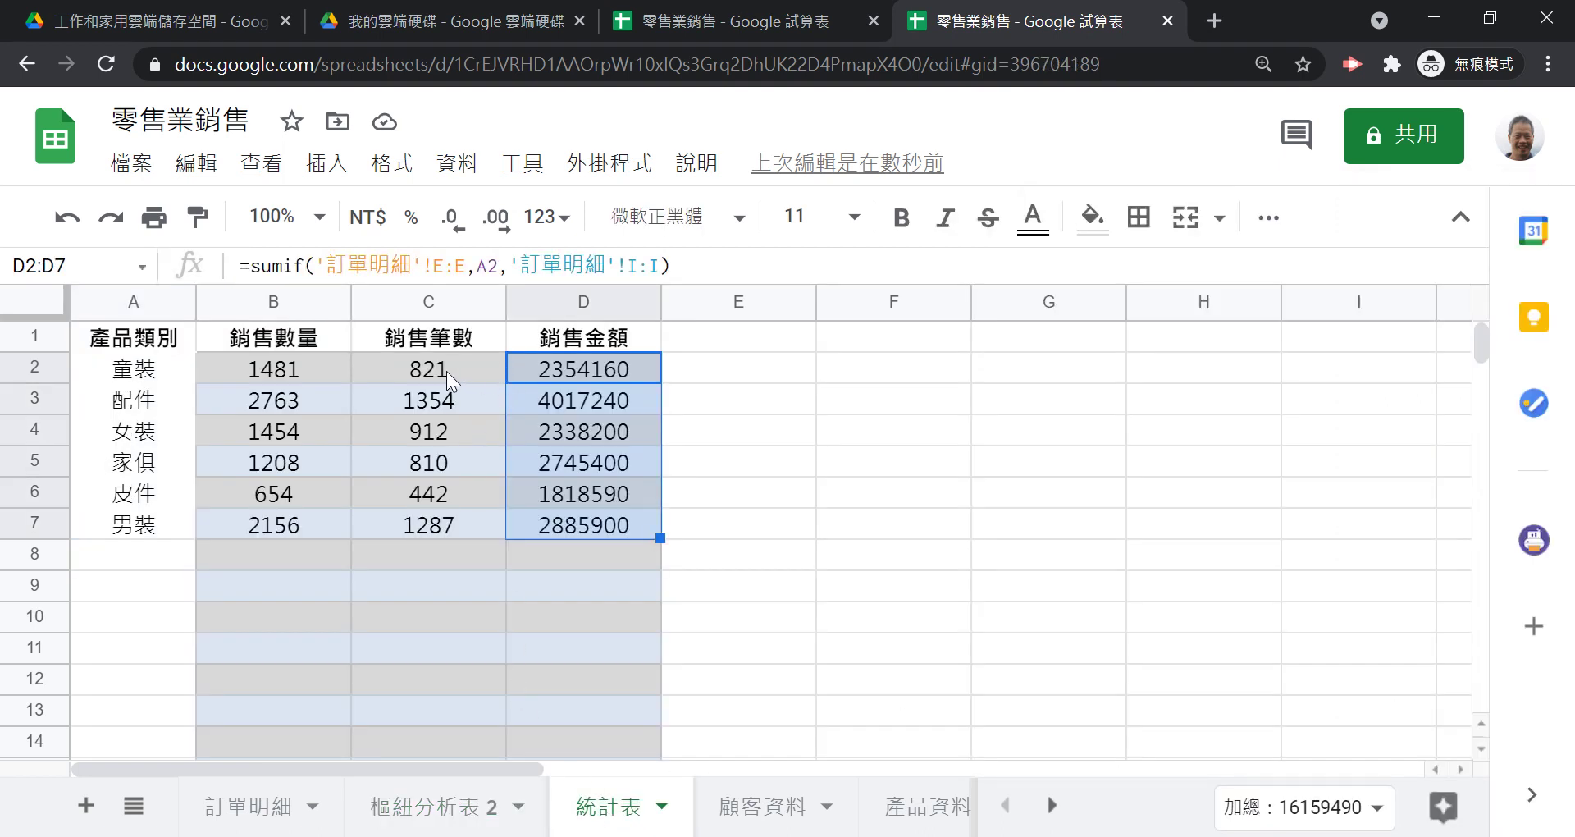
left_click(441, 808)
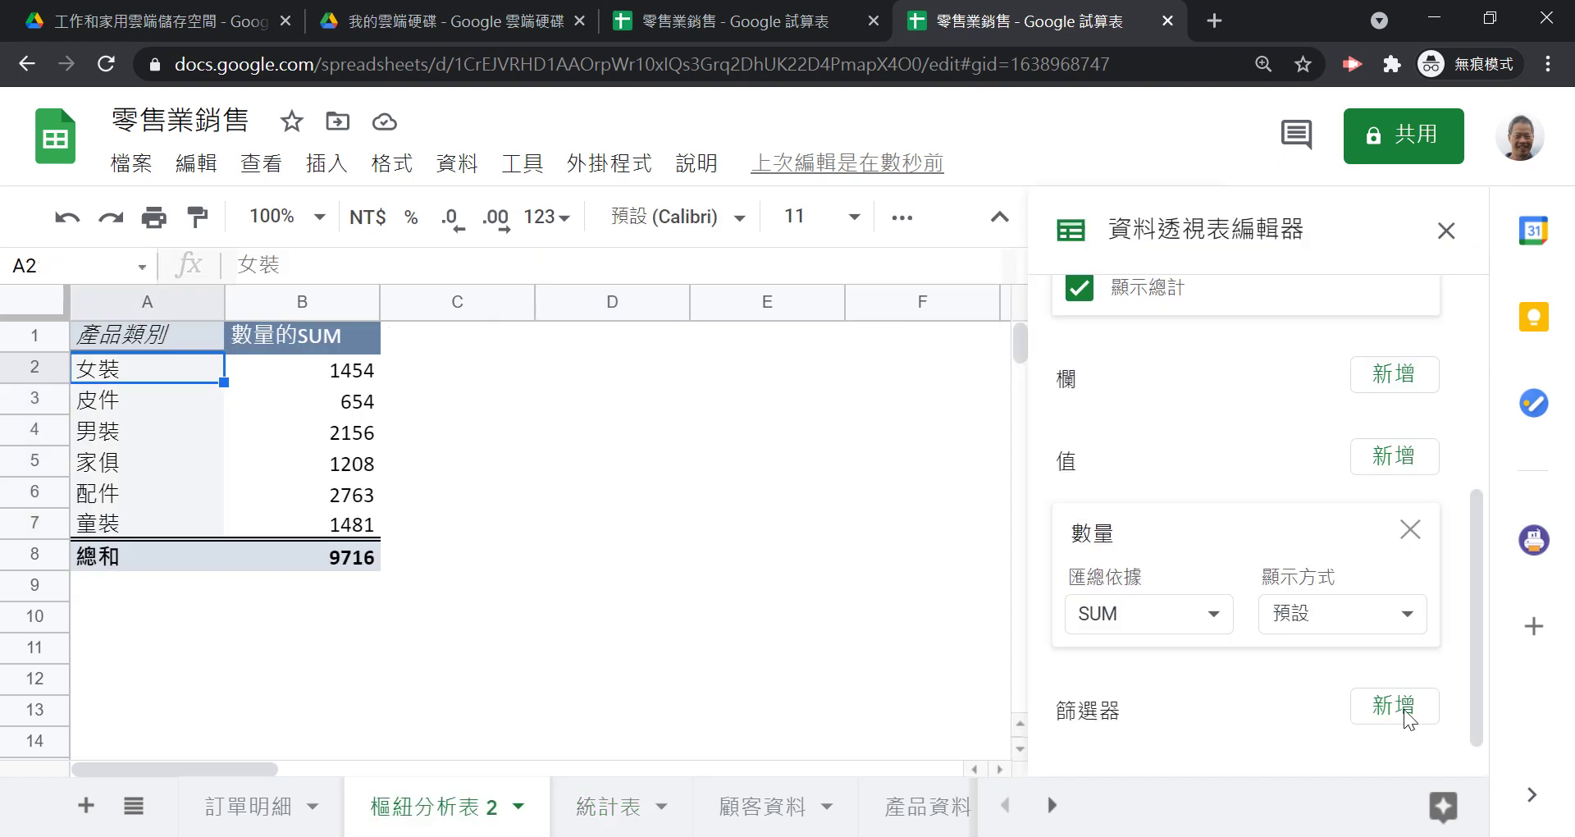
left_click(1400, 457)
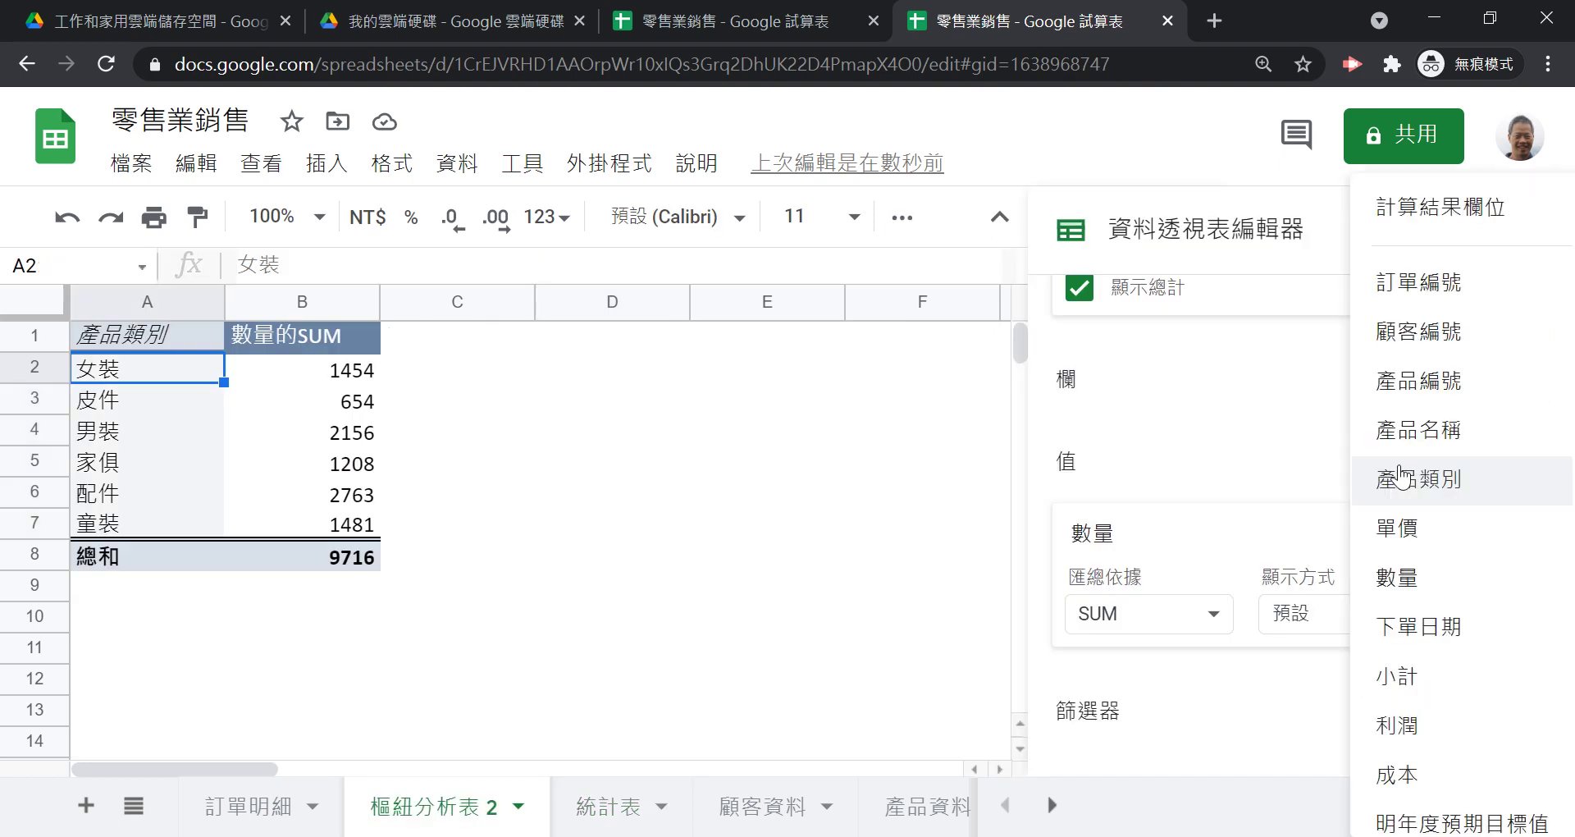
scroll(1437, 601, "down", 1)
scroll(1405, 374, "up", 1)
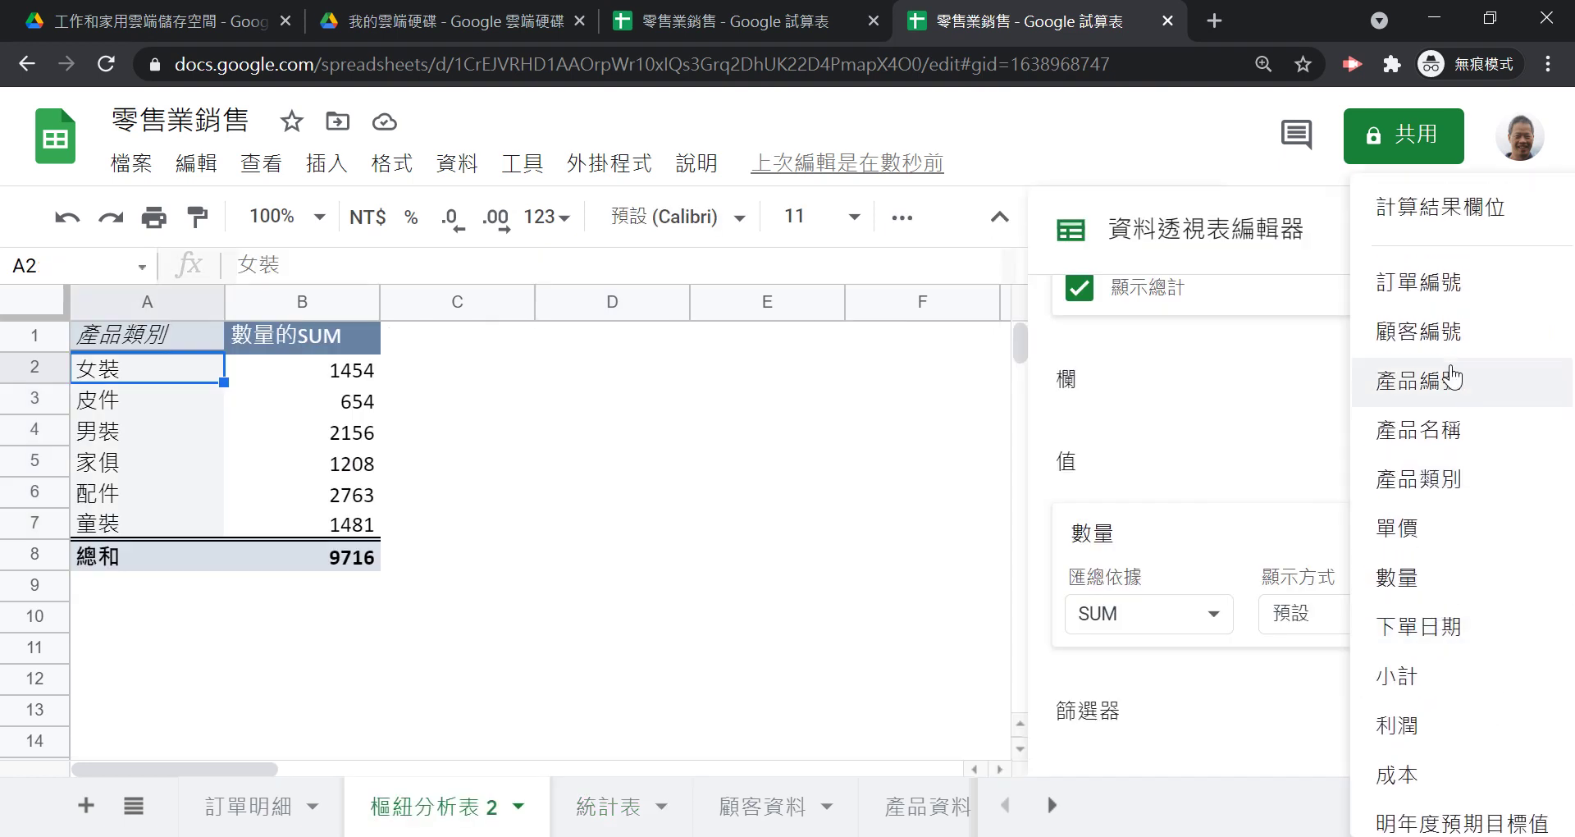
left_click(1441, 293)
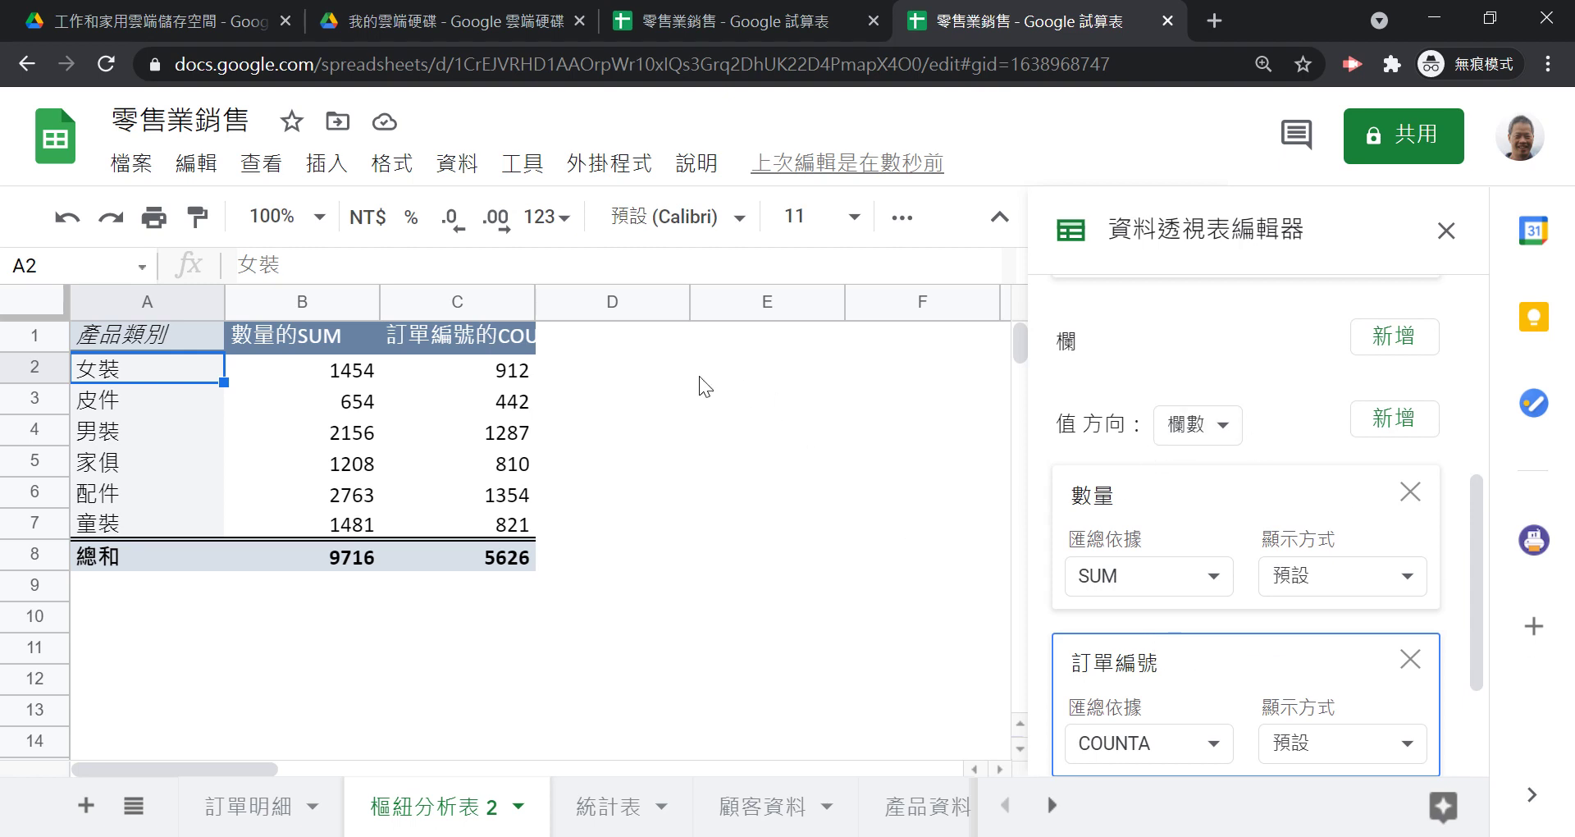
- Rename the pivot table's order count header in C1 as 銷售筆數
left_click(481, 342)
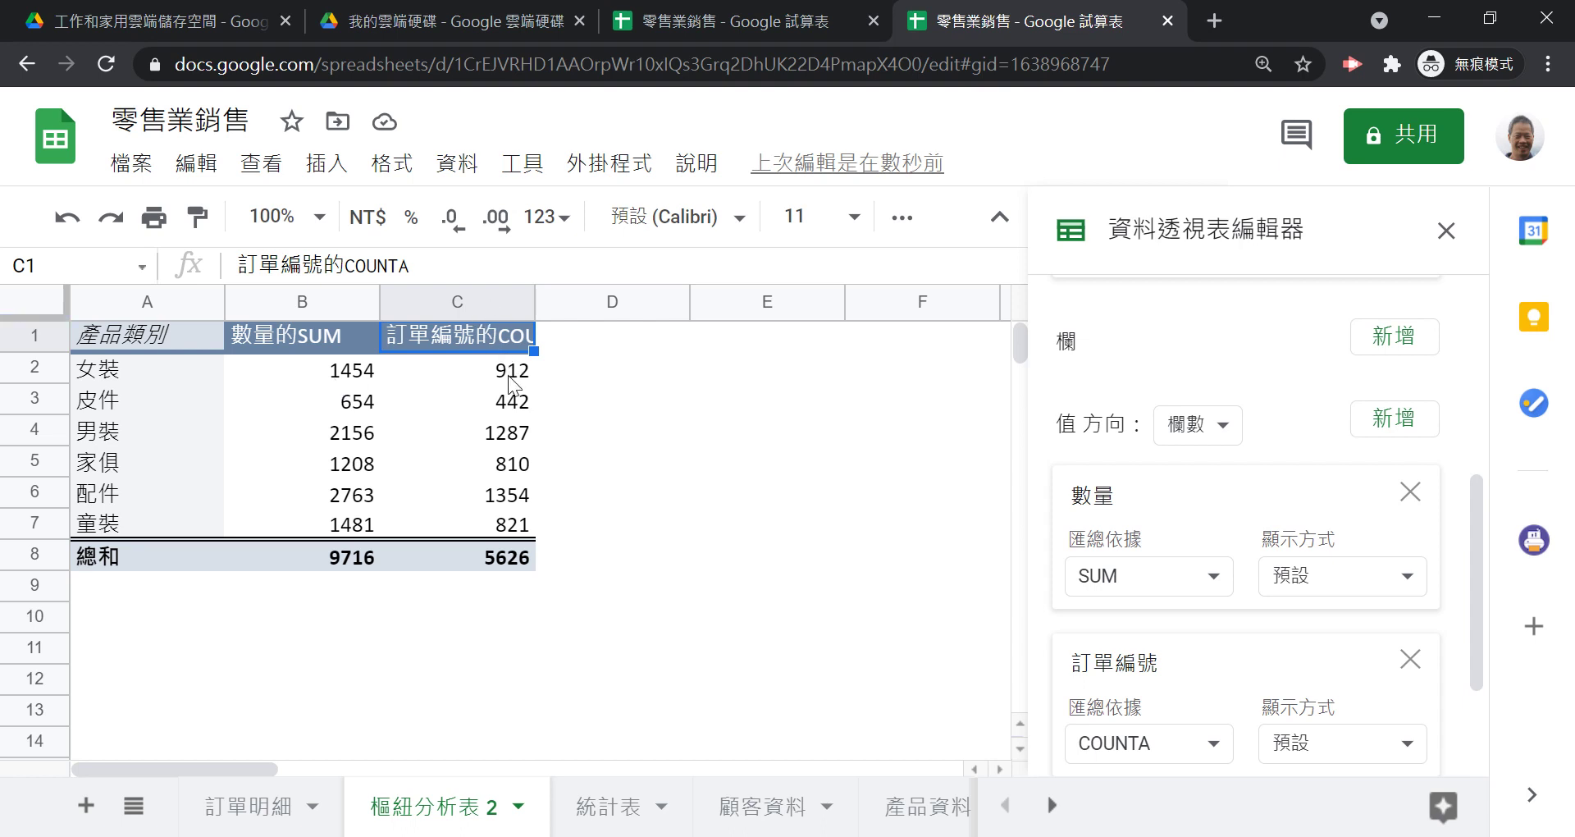
double_click(488, 332)
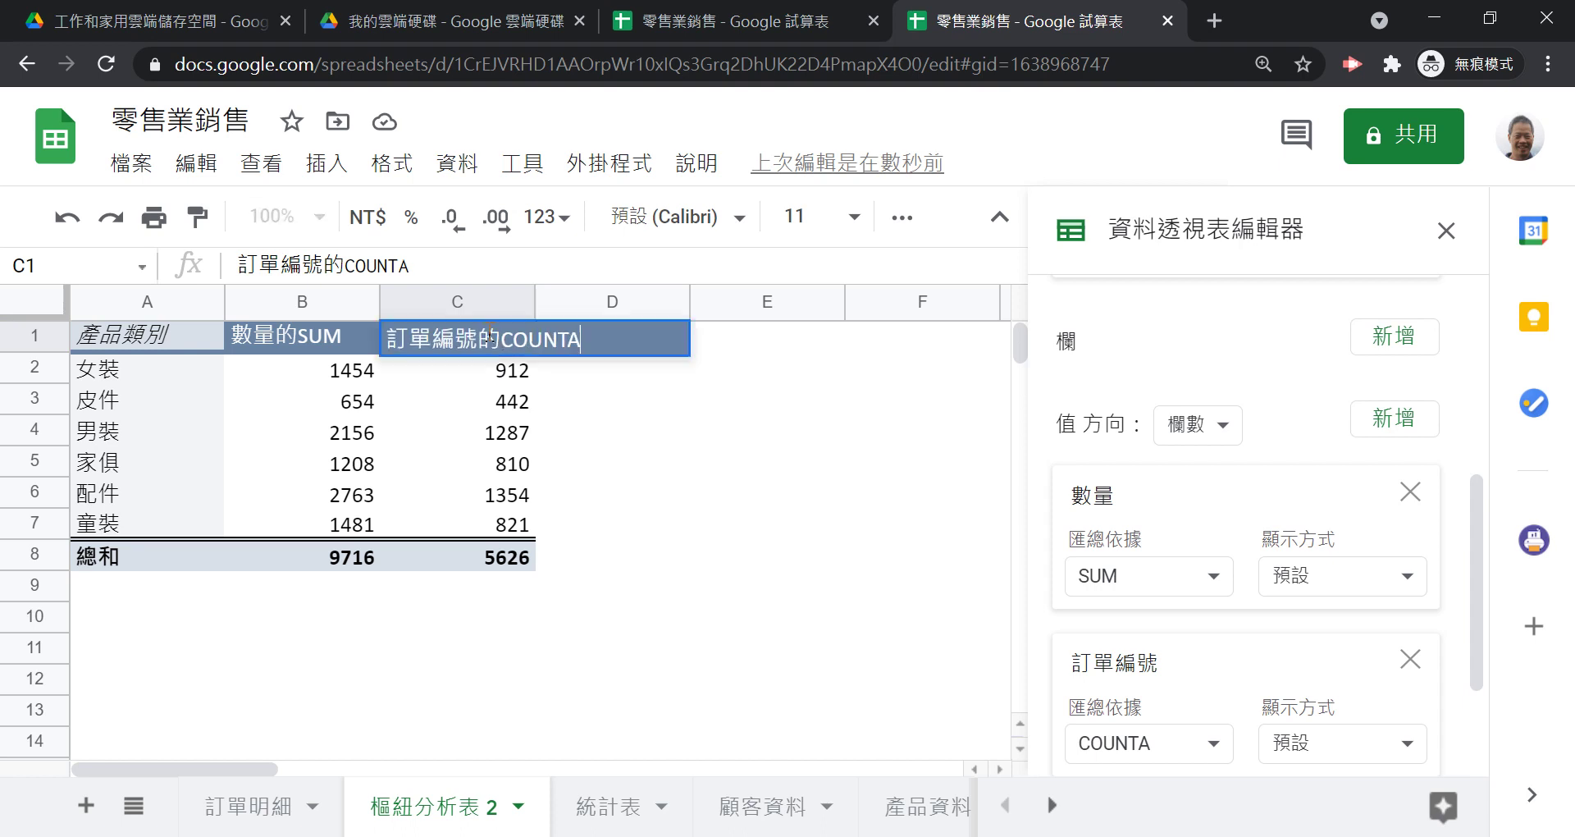
left_click_drag(440, 265, 211, 254)
type("vul")
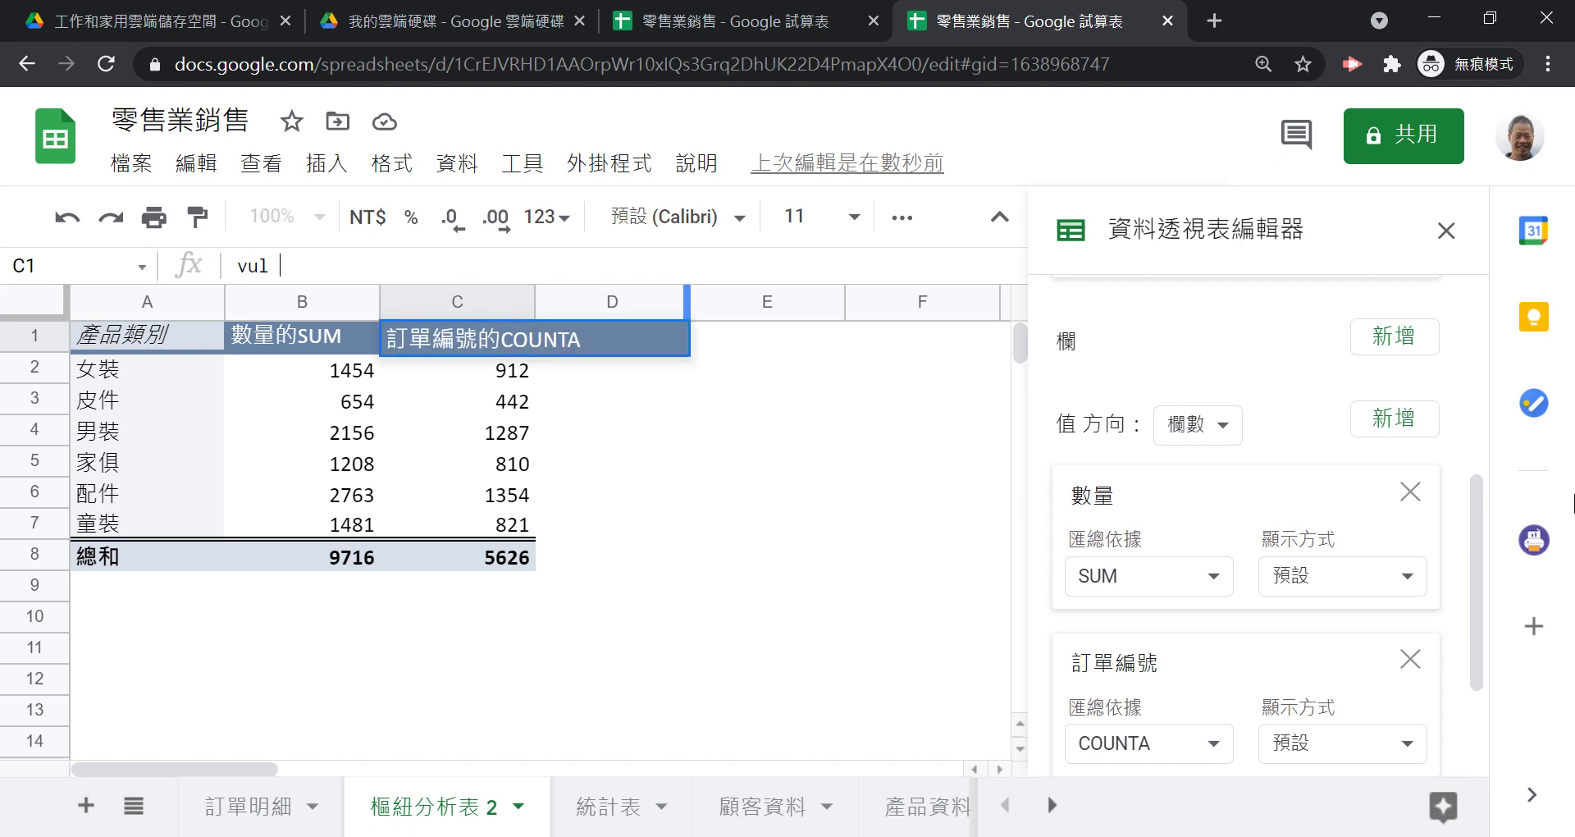
key("BackSpace")
key("BackSpace")
type("ㄒㄧㄠ ㄕㄡˋ")
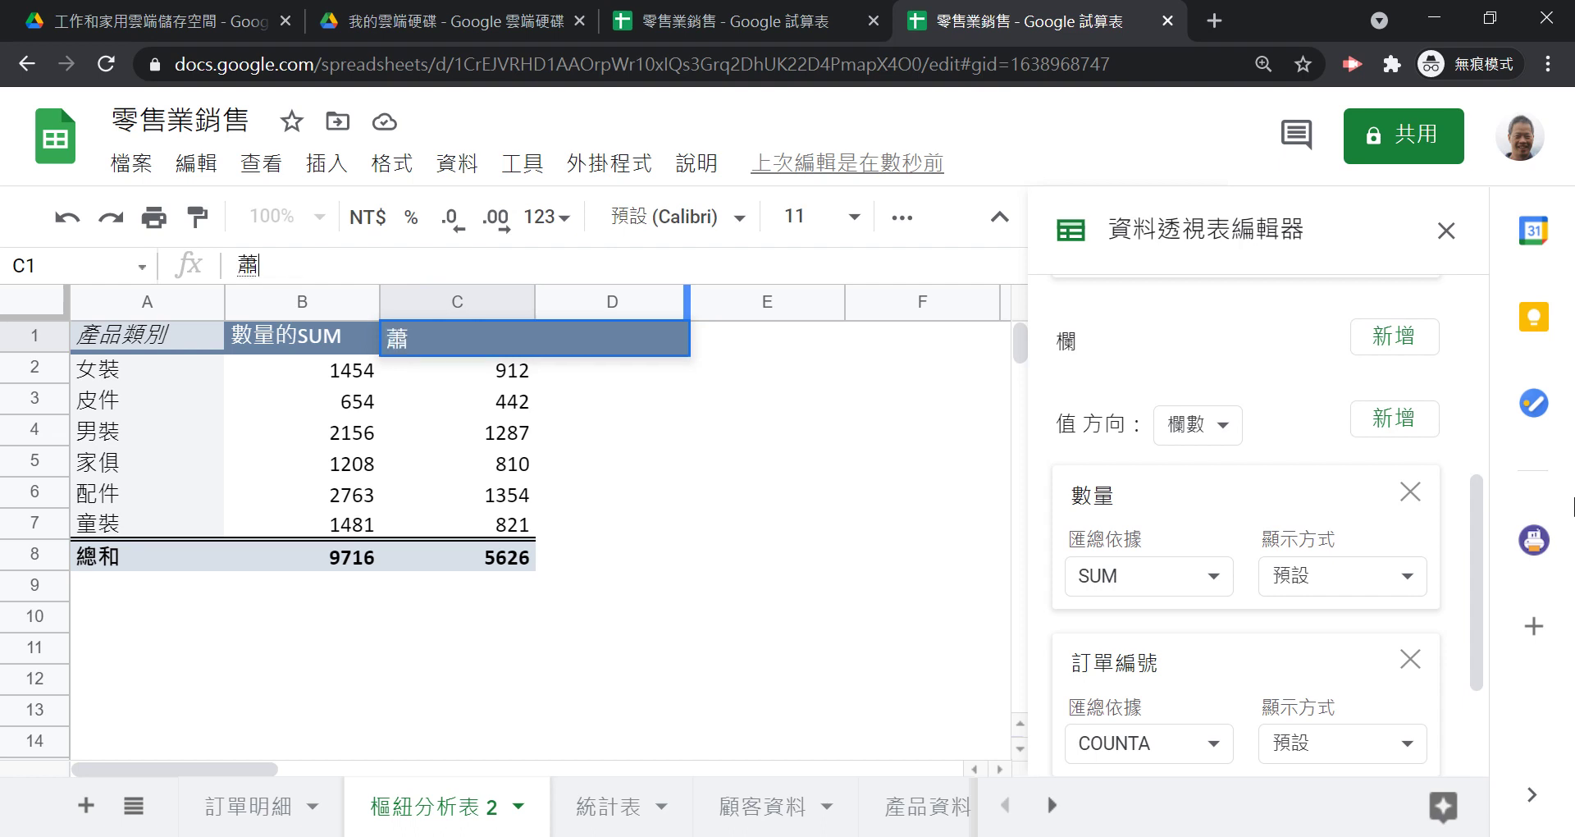
type("比數")
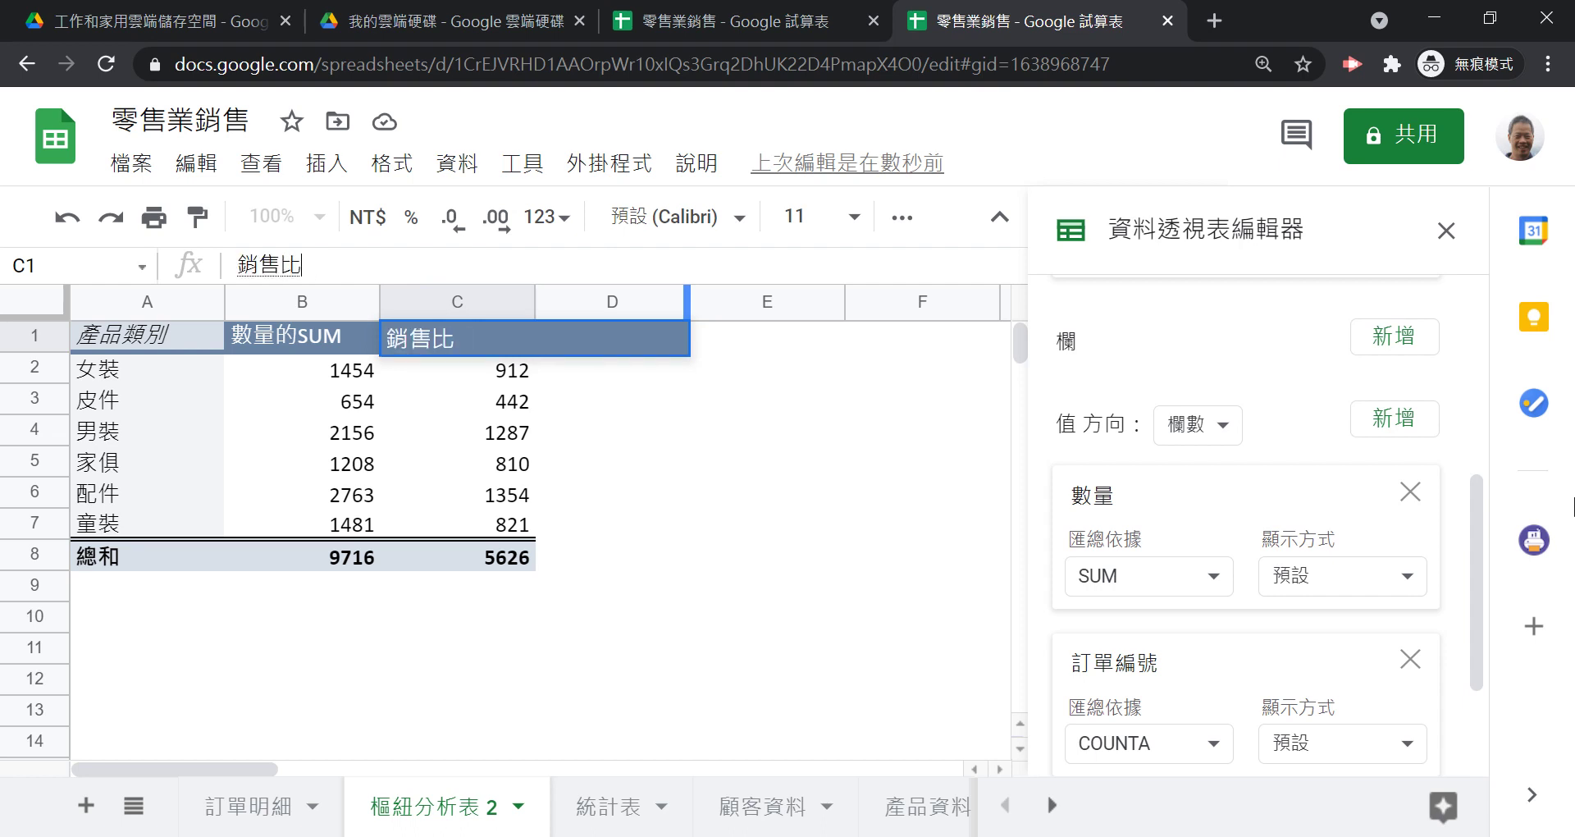
key("BackSpace")
key("BackSpace")
type("比數")
key("Down")
key("Down")
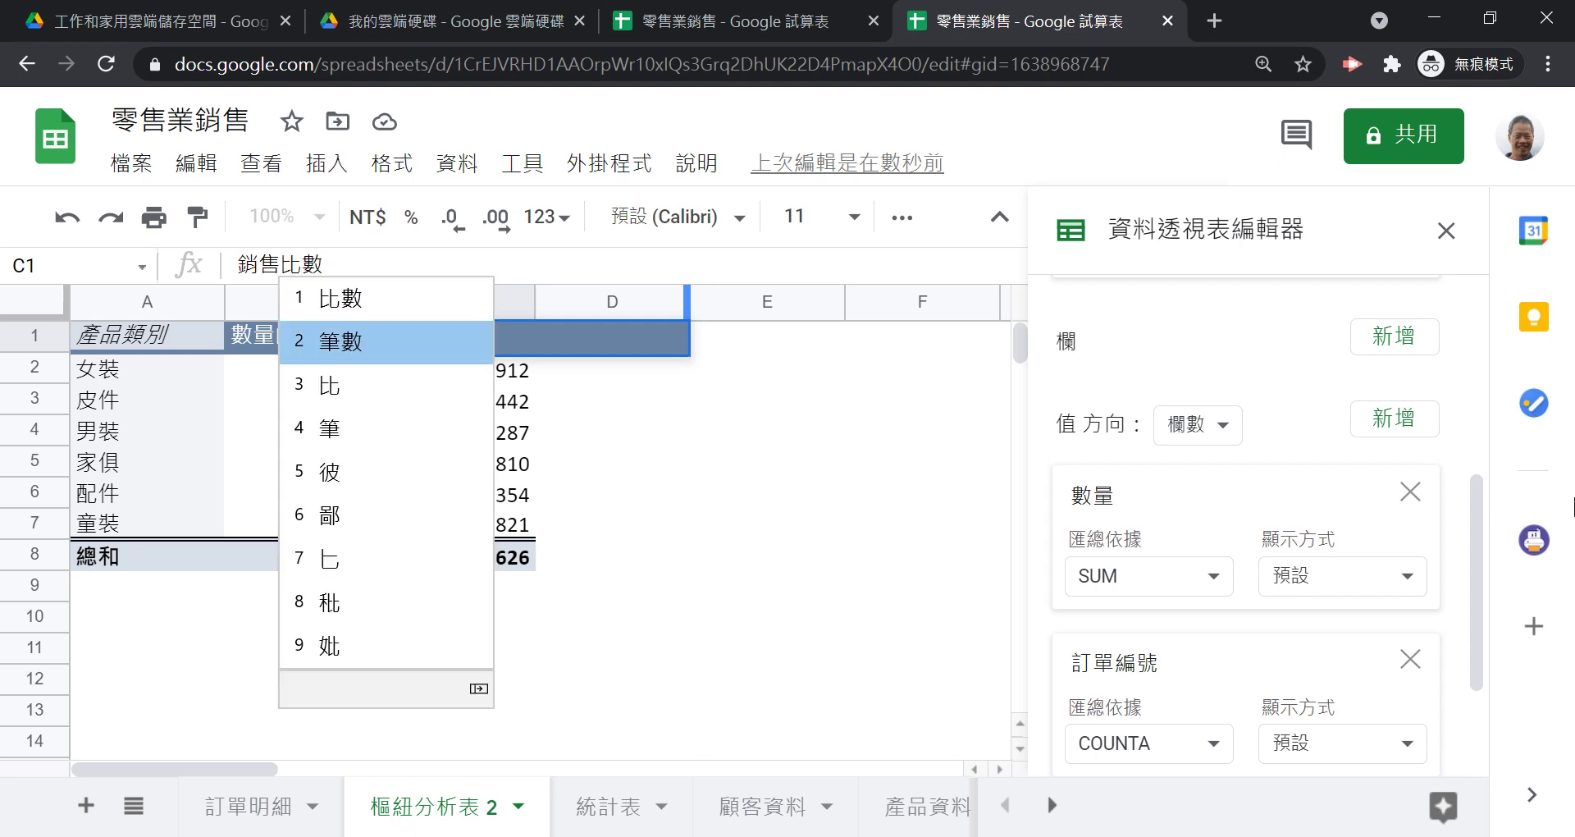
key("Return")
key("Return")
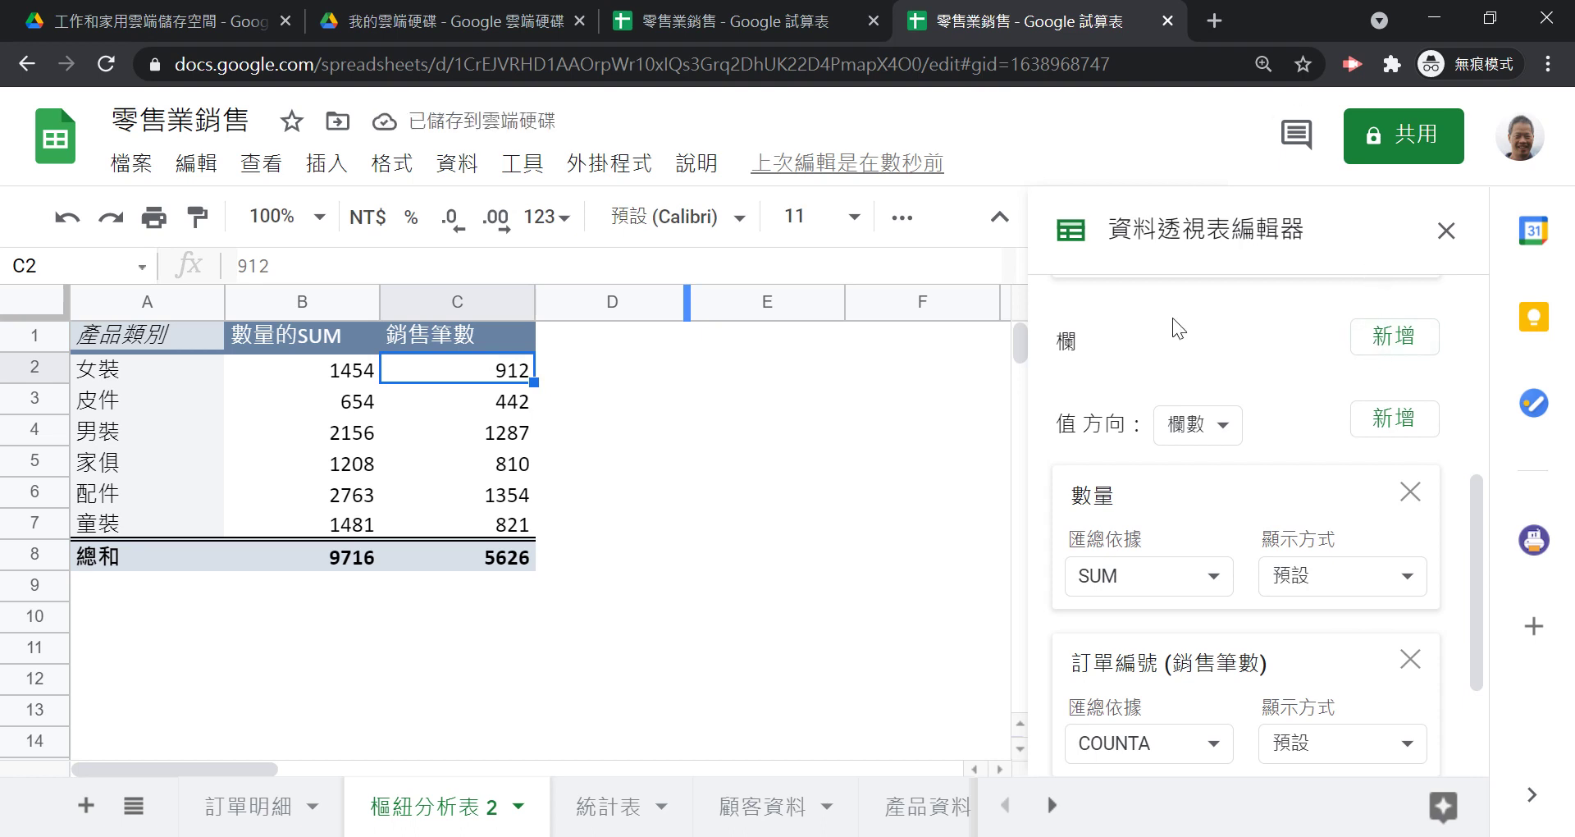
- Rename the pivot table's quantity header in B1 as 銷售數量
double_click(317, 338)
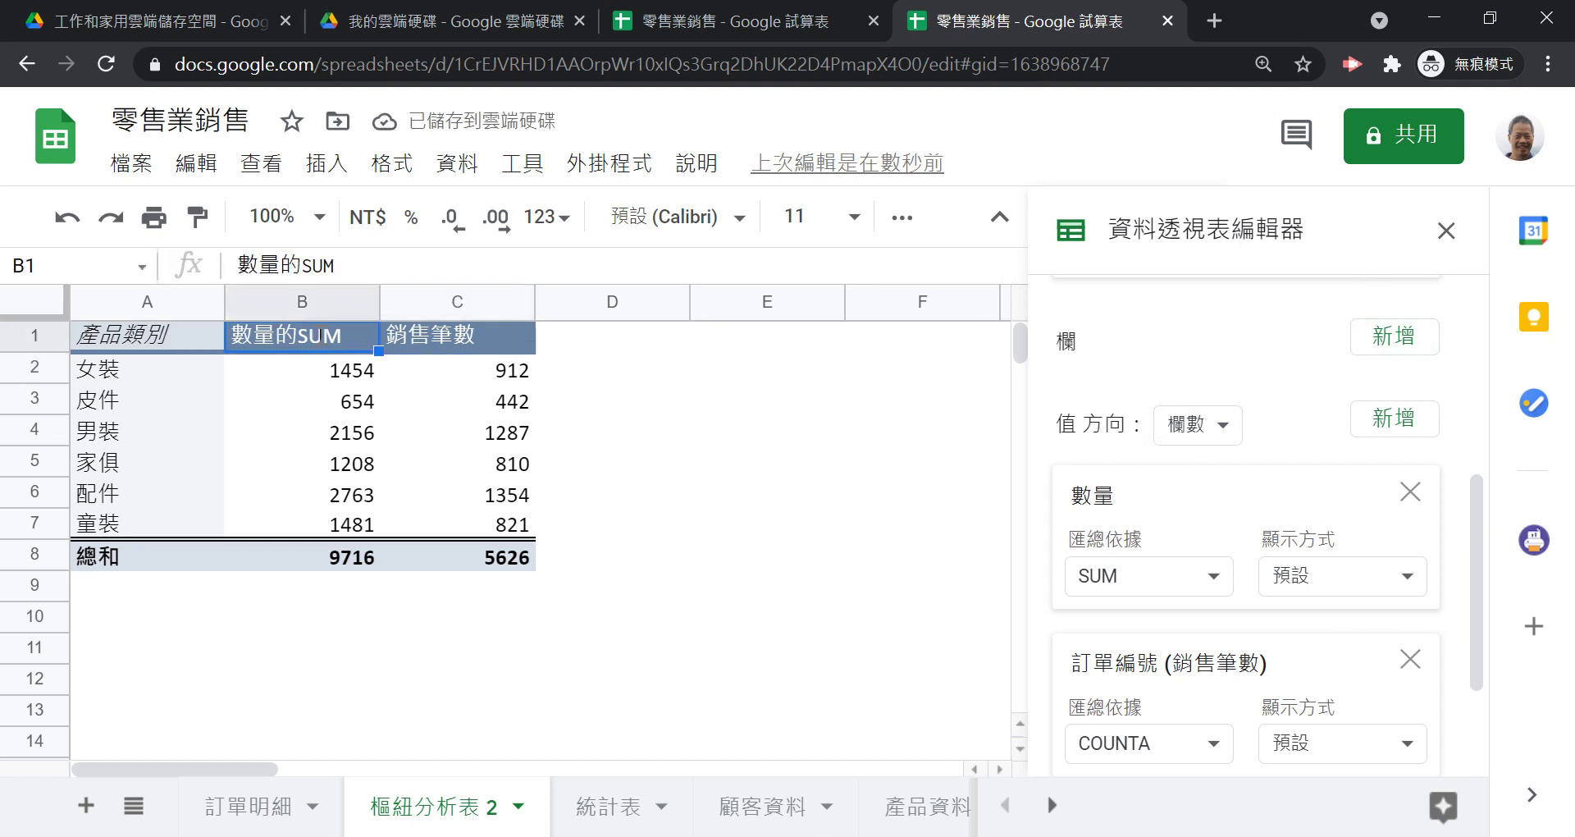
key("BackSpace")
key("BackSpace")
key("BackSpace")
key("BackSpace")
key("BackSpace")
key("BackSpace")
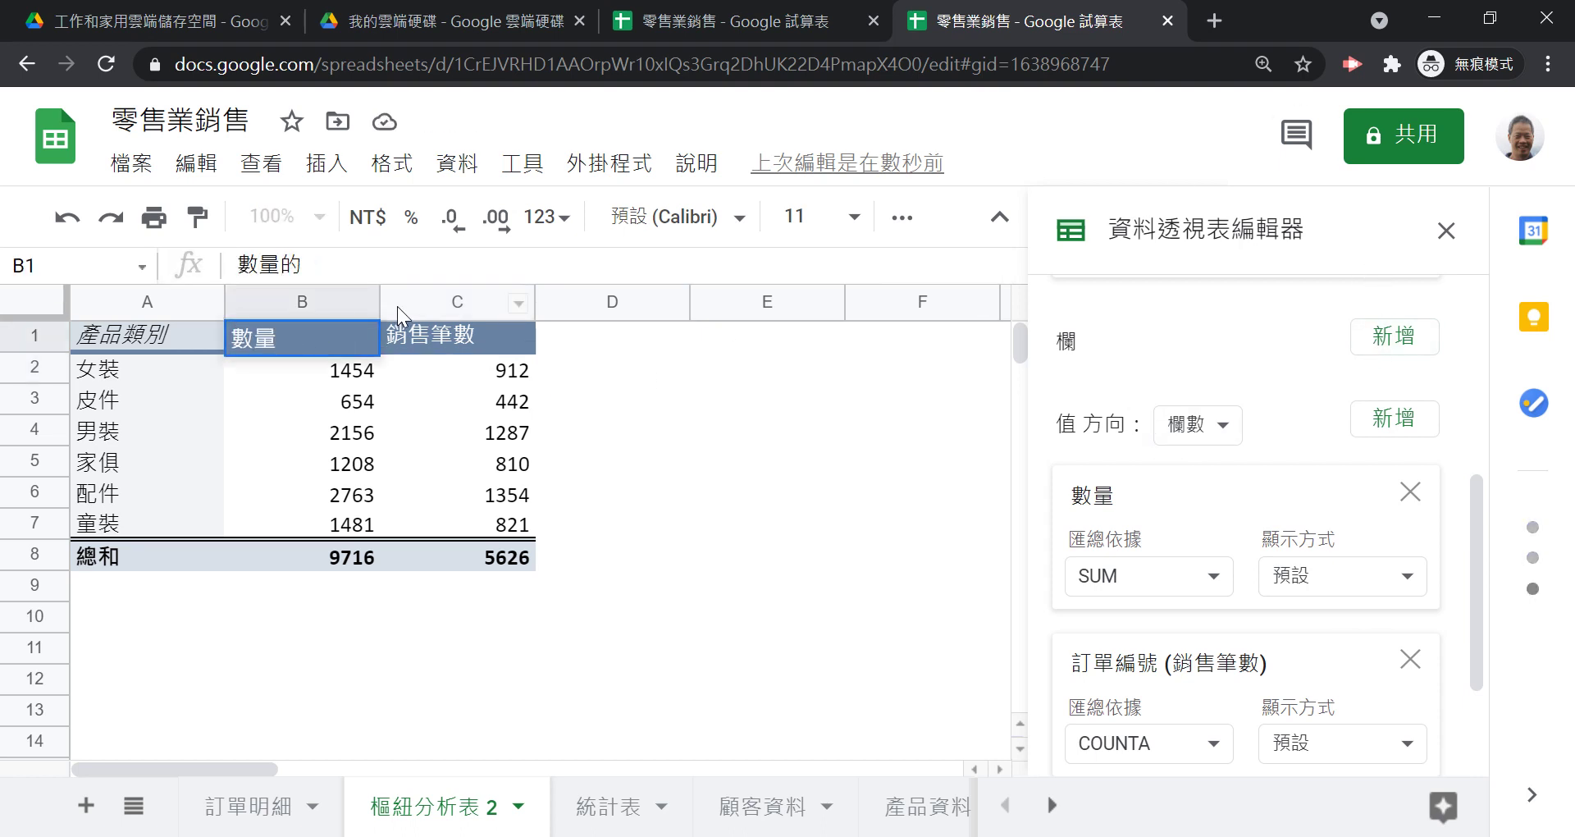
type("銷售")
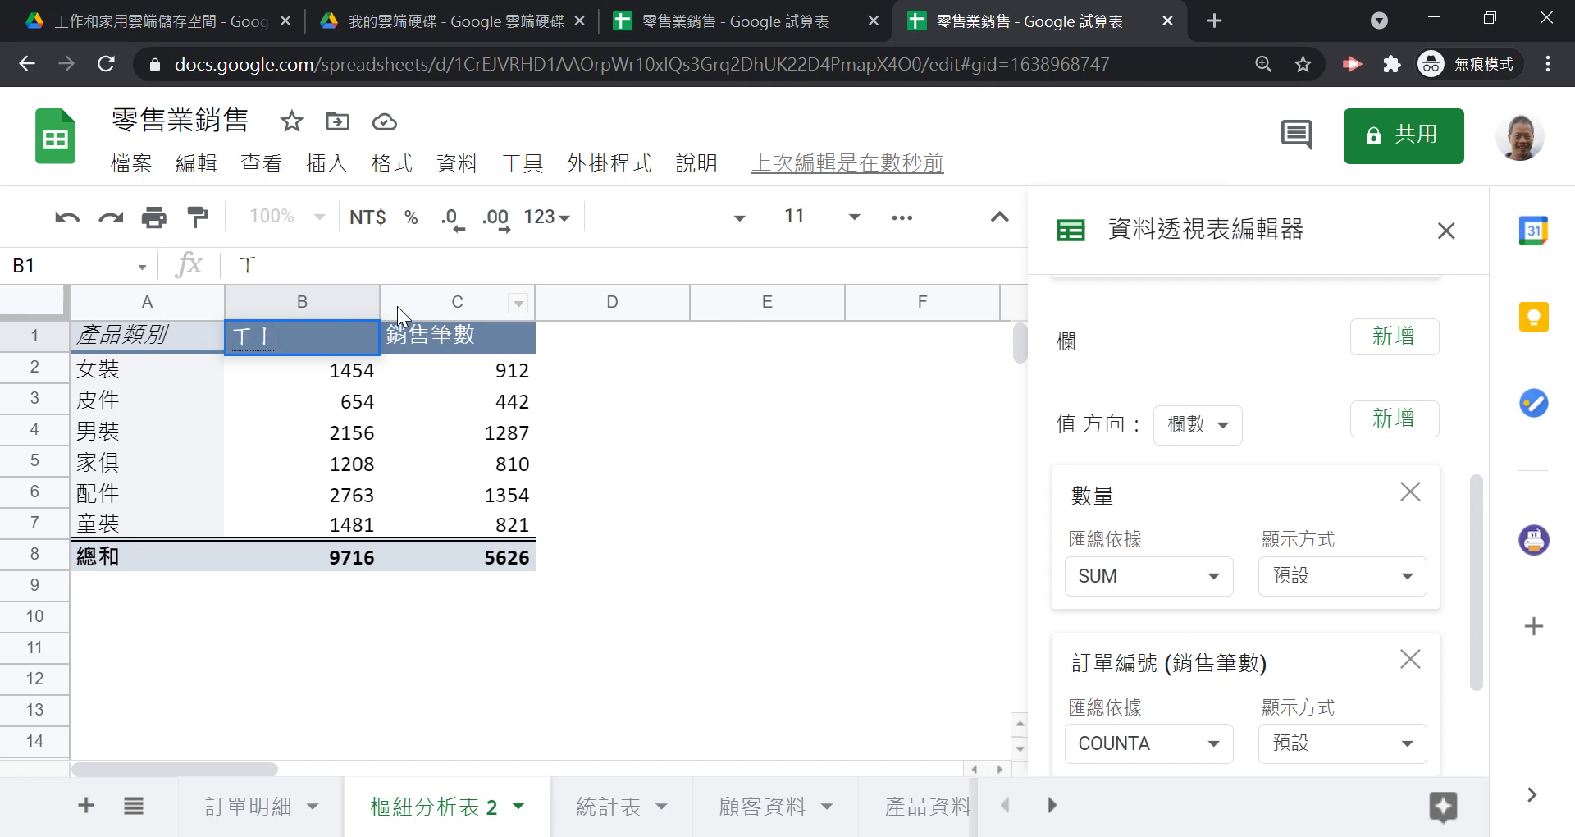
type("數量")
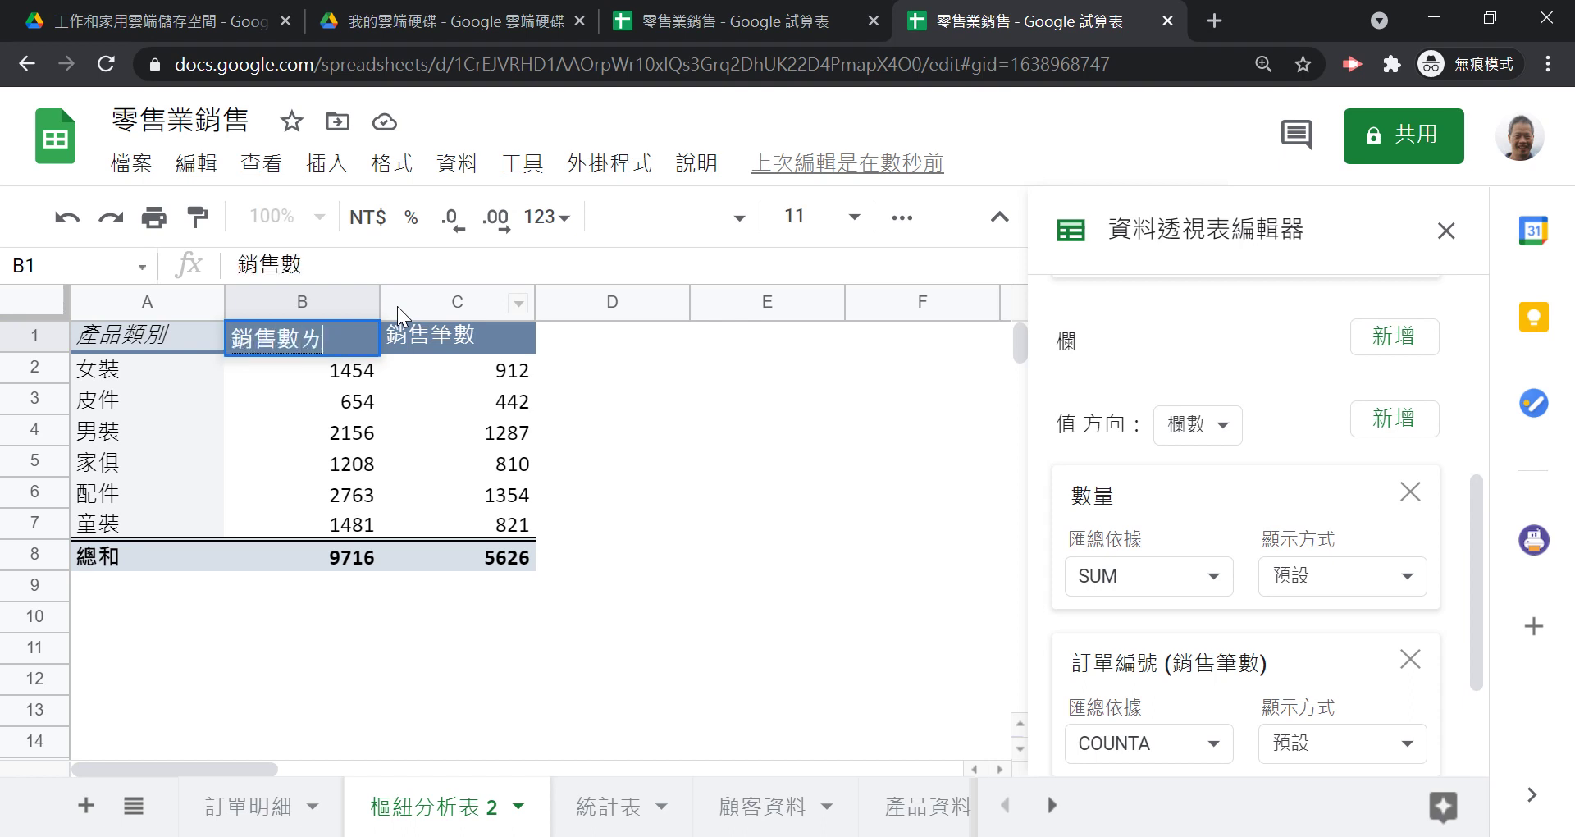
key("Return")
left_click(637, 336)
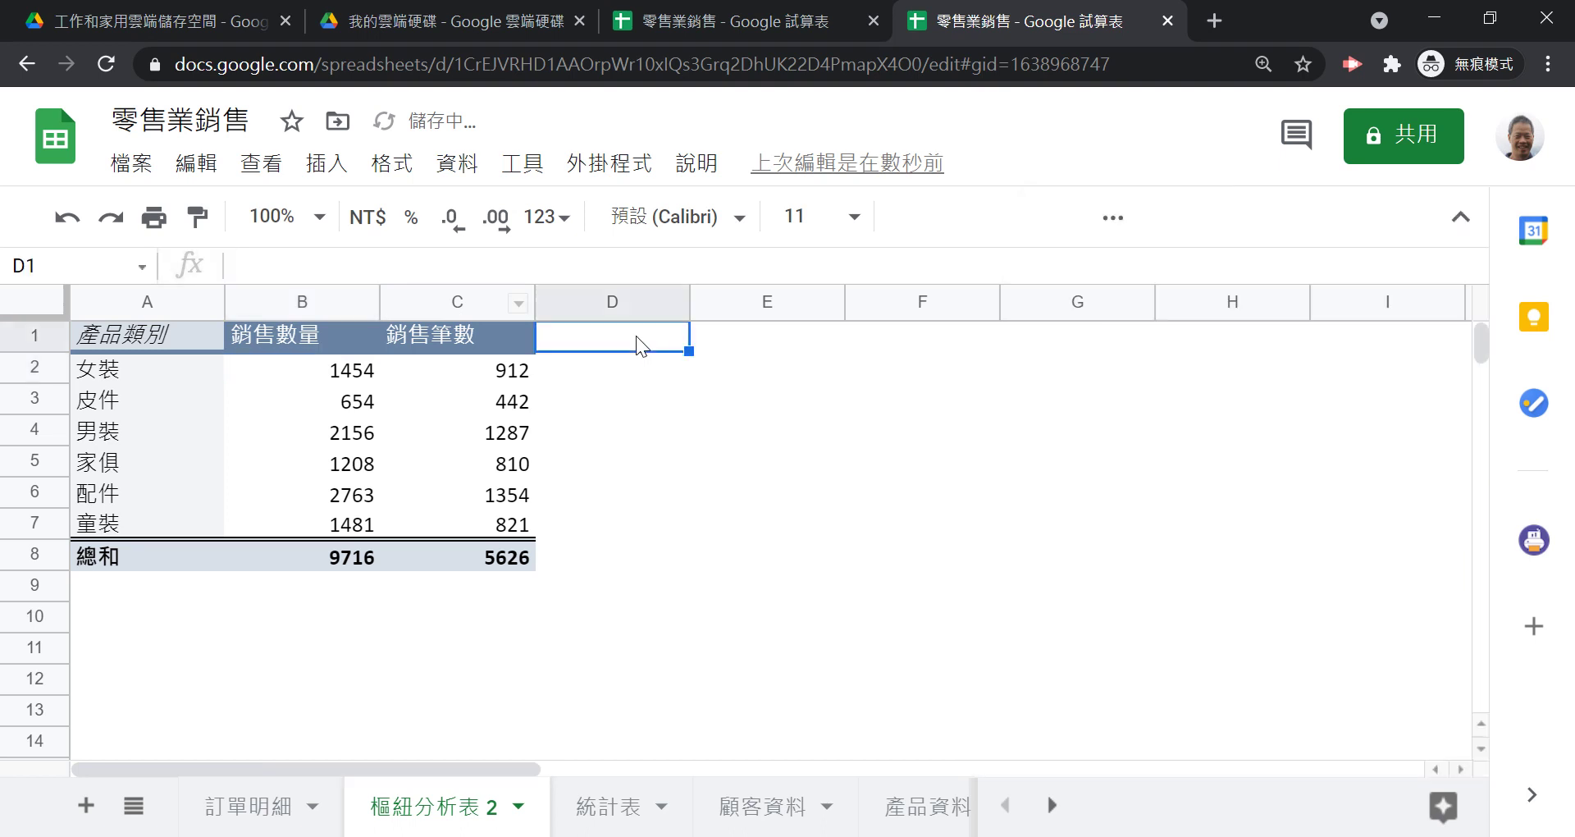
- Add 小計 as a third pivot value field summarised by SUM and compare the category amounts with 銷售金額 in the 統計表 sheet
left_click(621, 806)
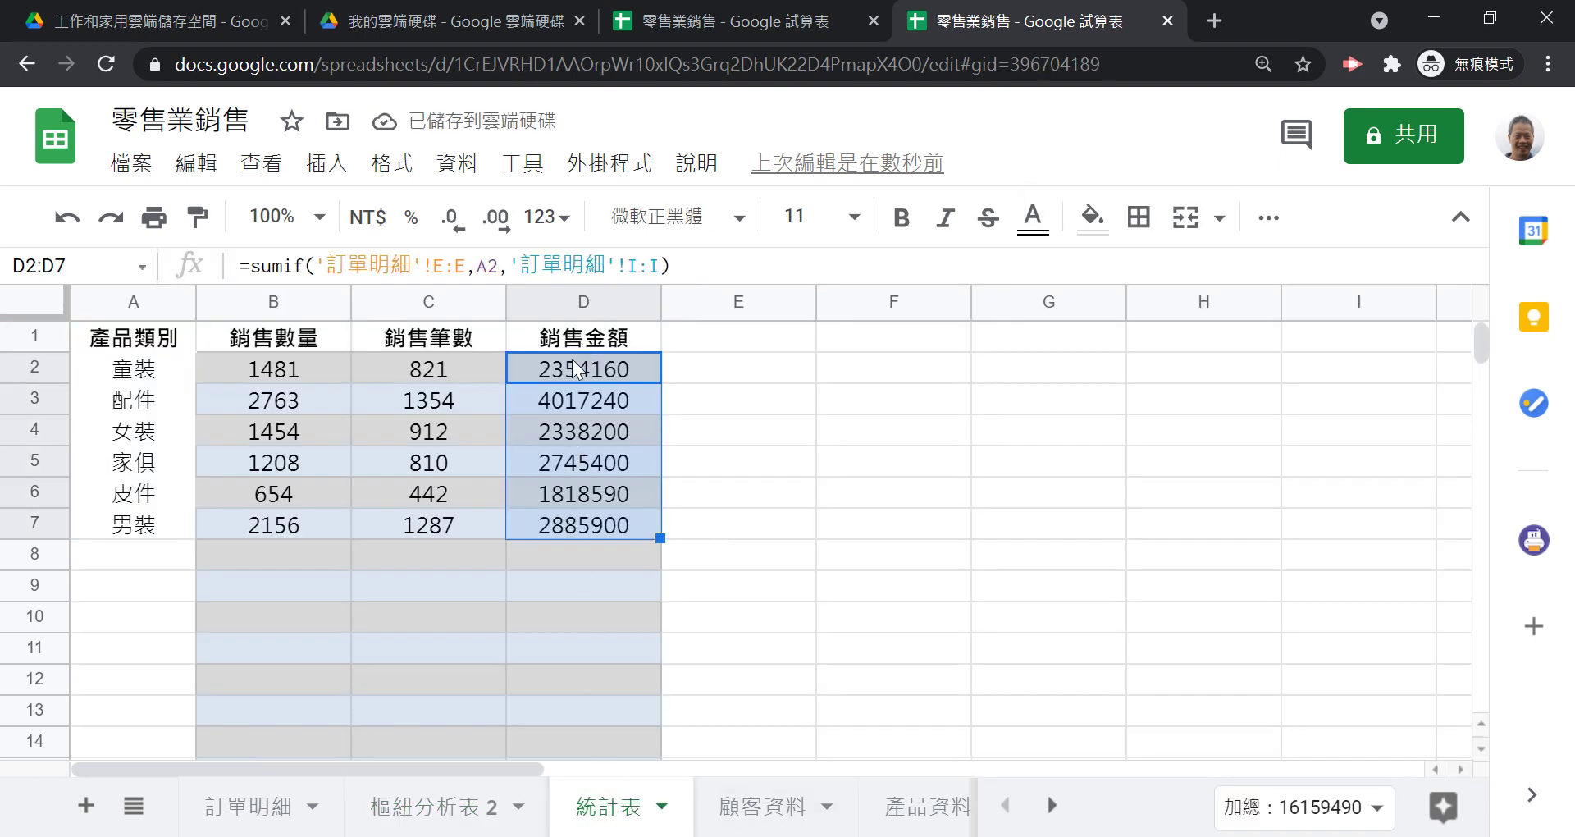
left_click(403, 821)
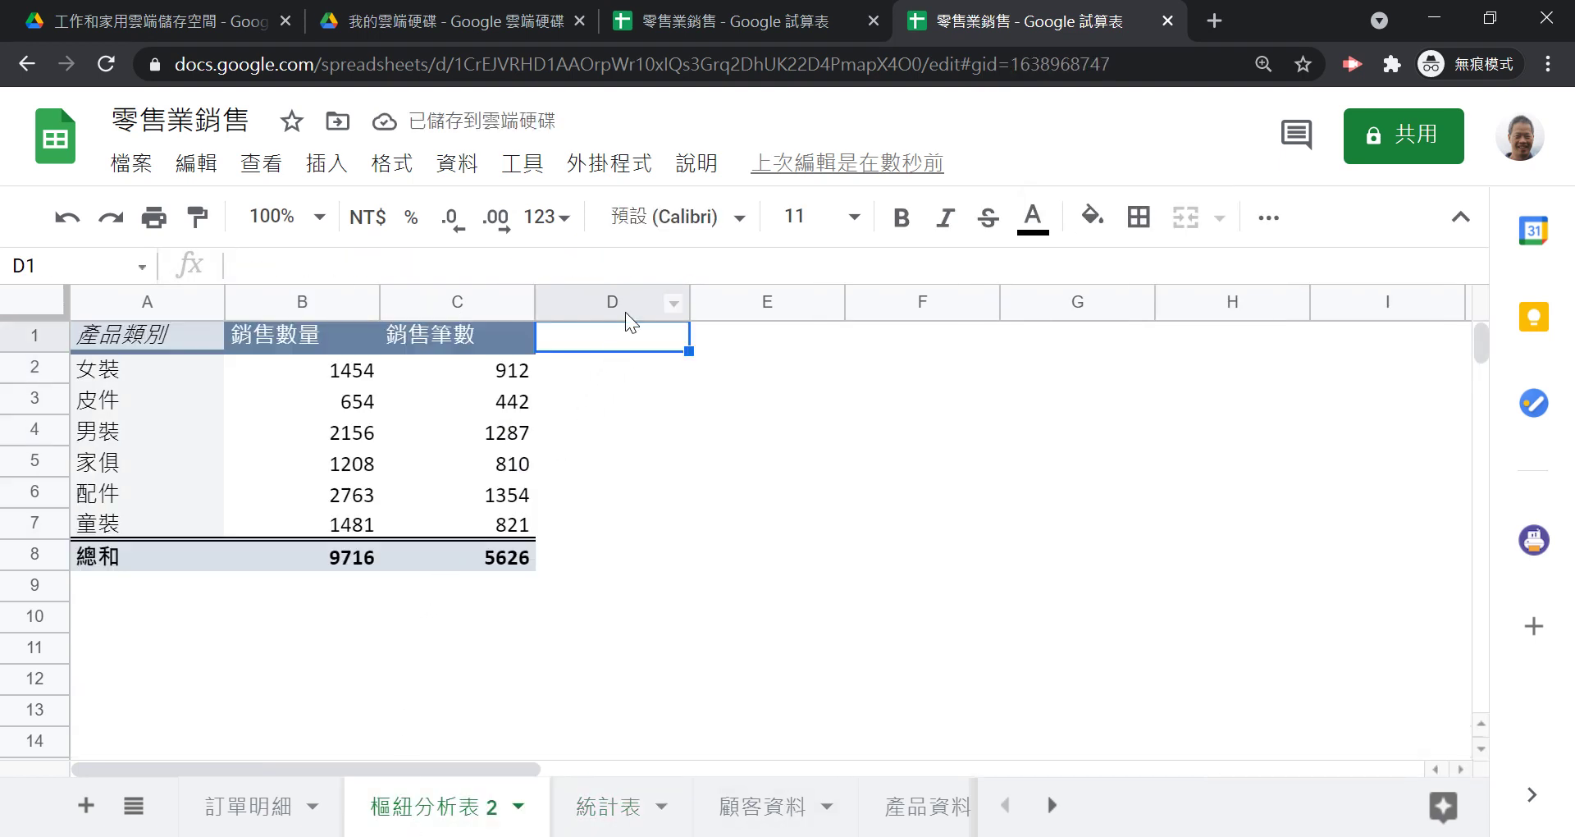
left_click(480, 338)
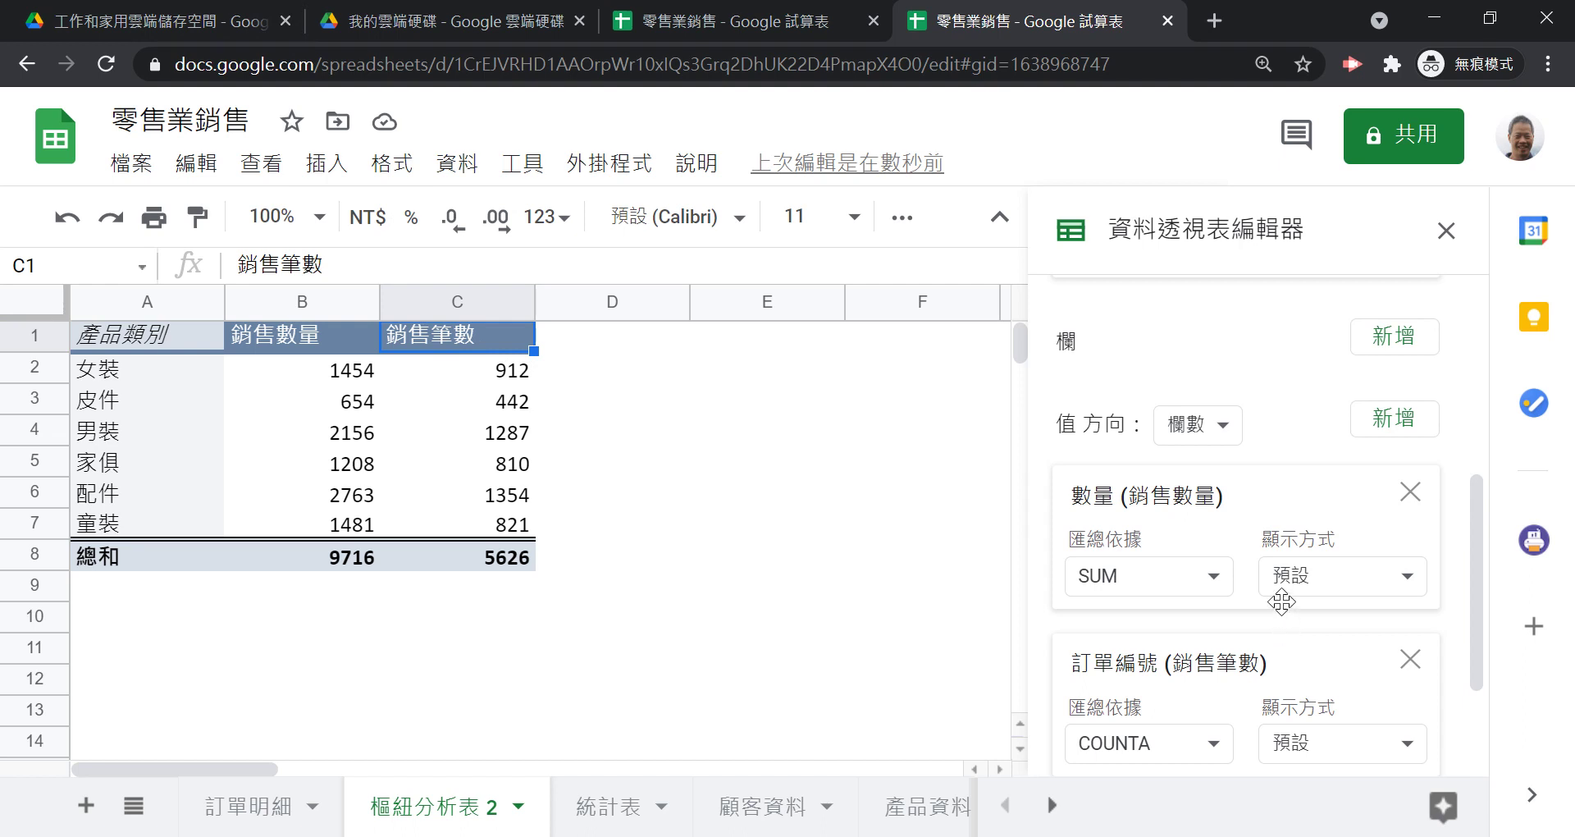
scroll(1284, 607, "down", 2)
scroll(1108, 517, "up", 2)
left_click(1411, 420)
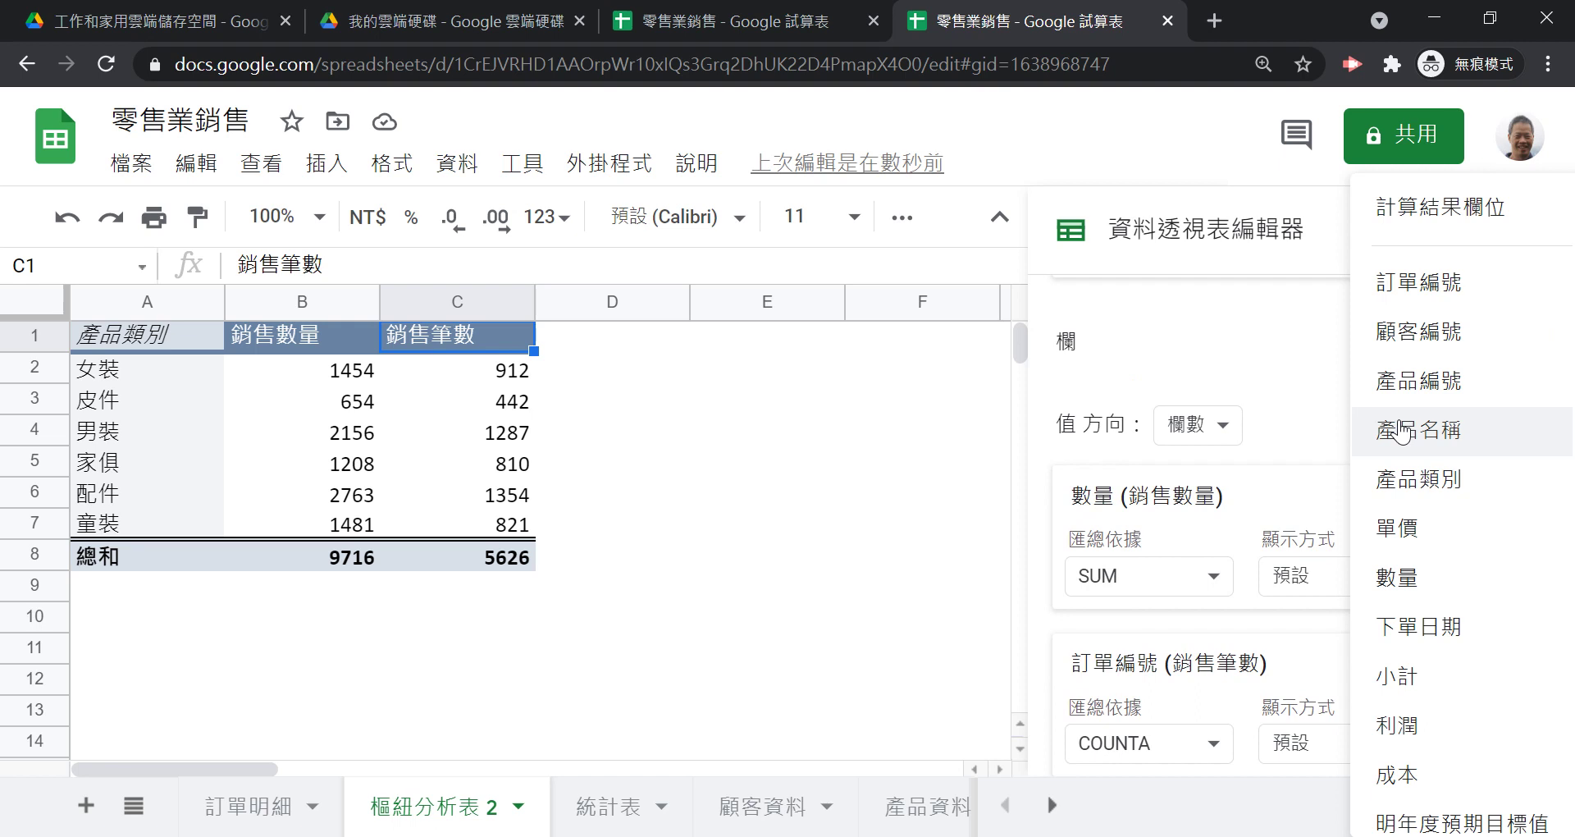
left_click(1406, 685)
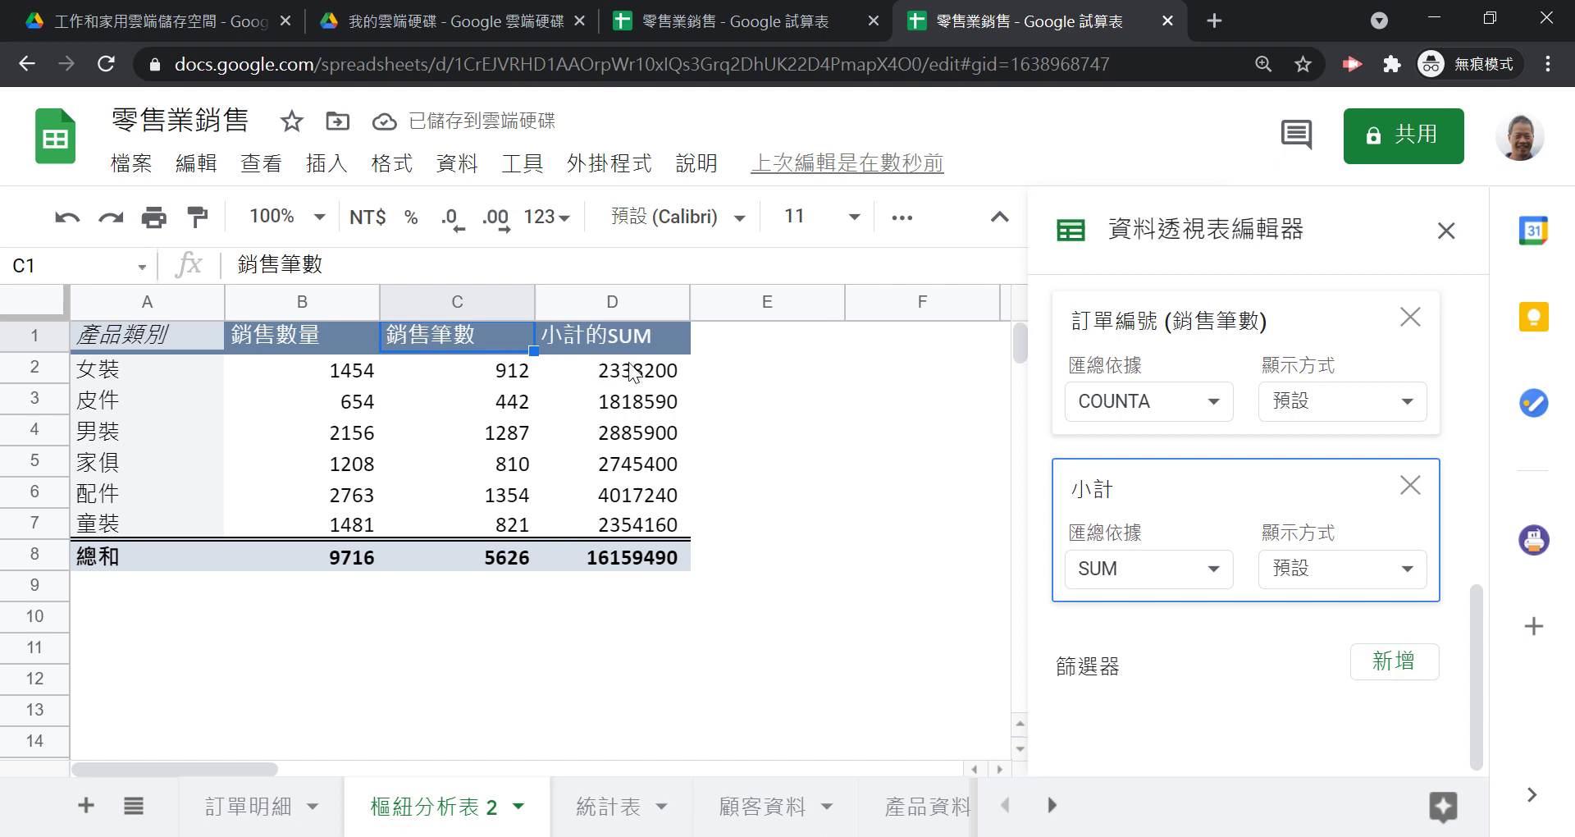
left_click(599, 810)
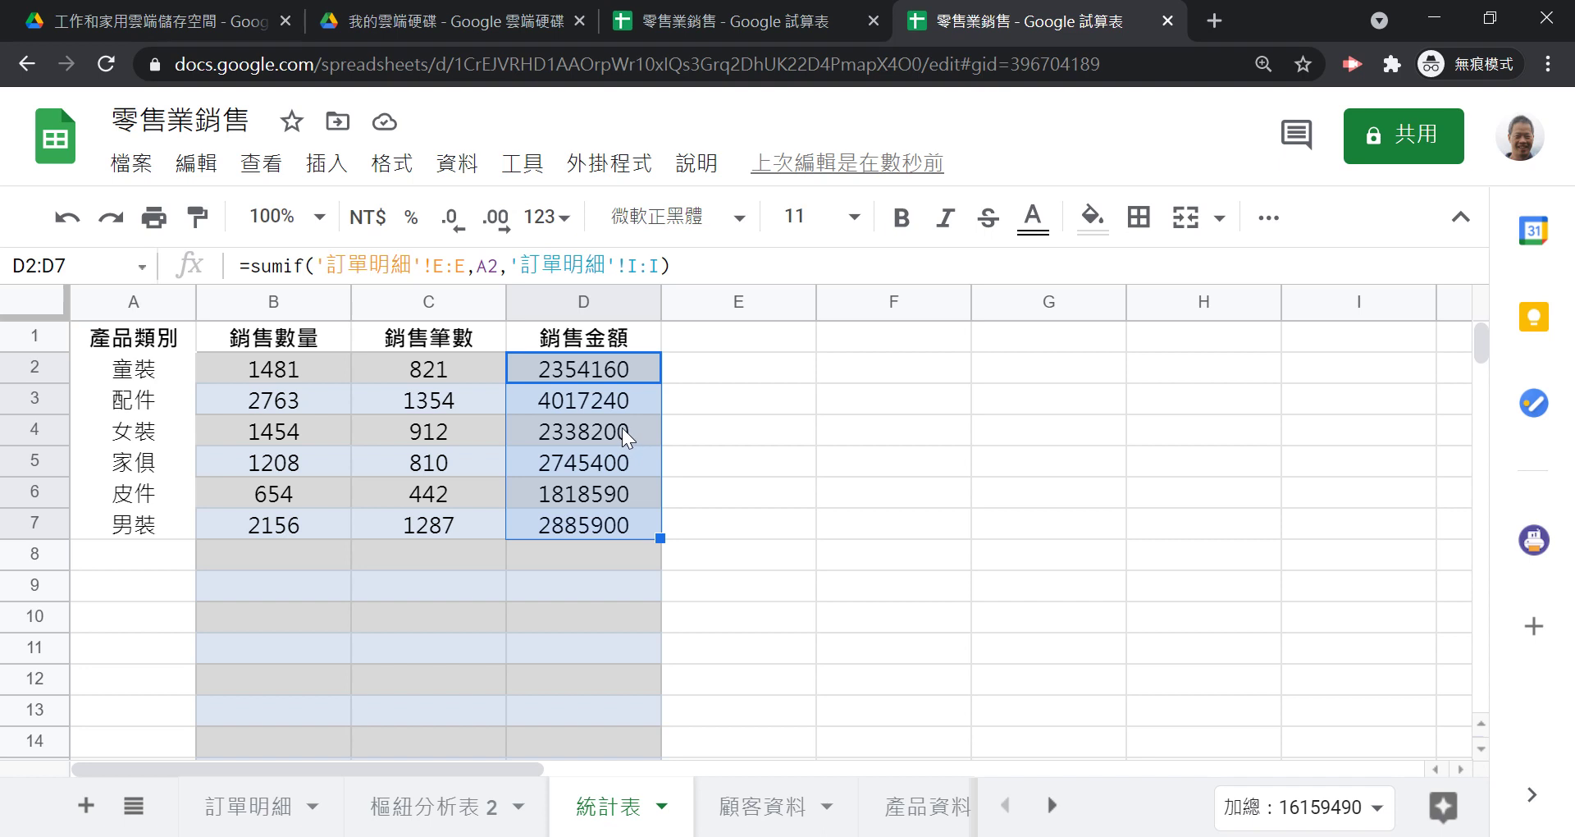
left_click(456, 811)
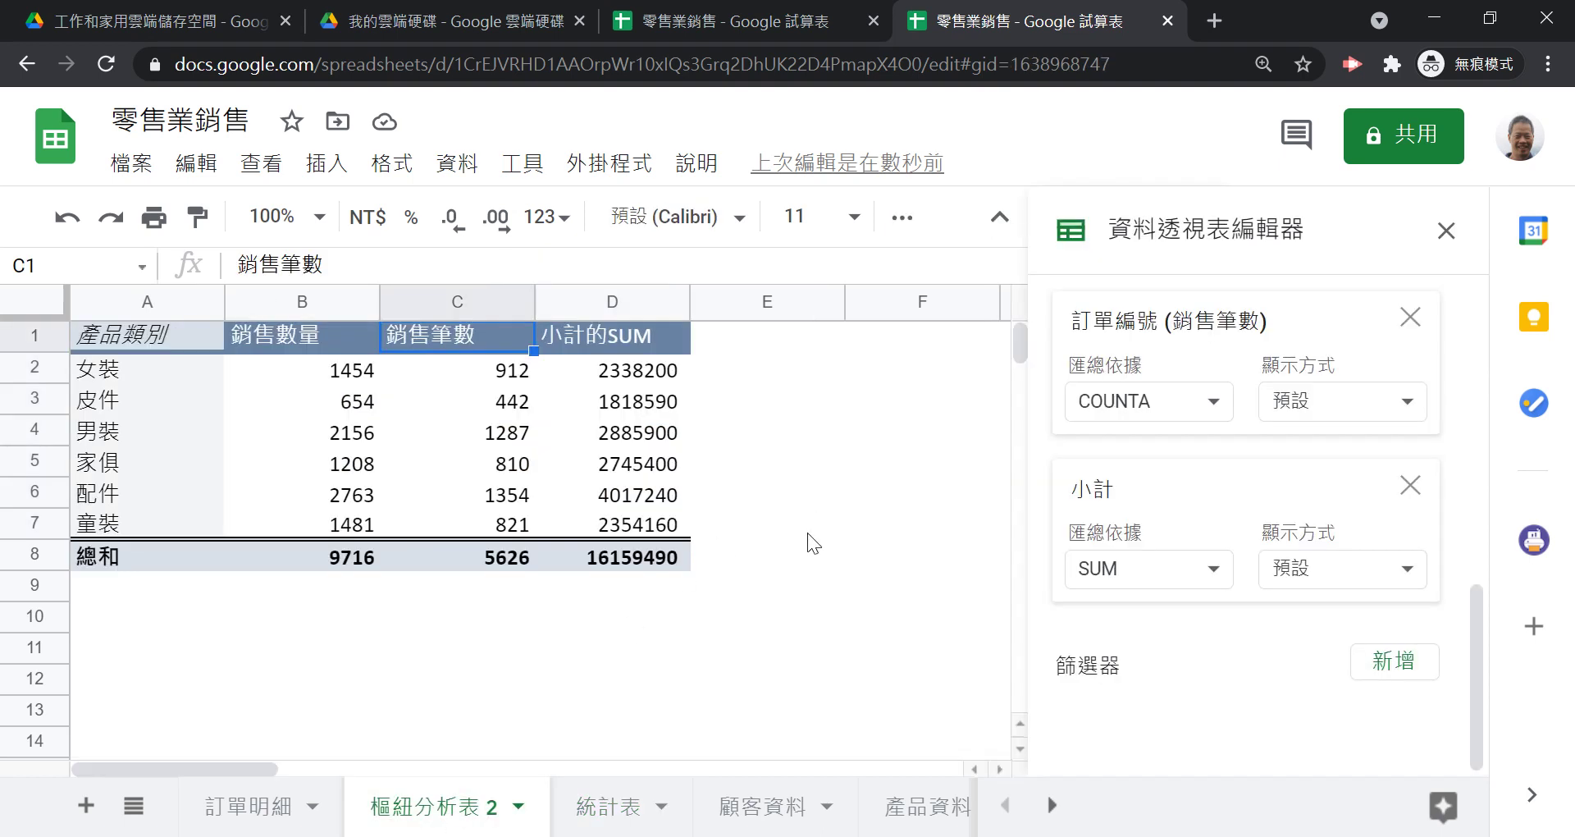
- Rename the pivot table's subtotal header in D1 as 銷售金額
double_click(652, 335)
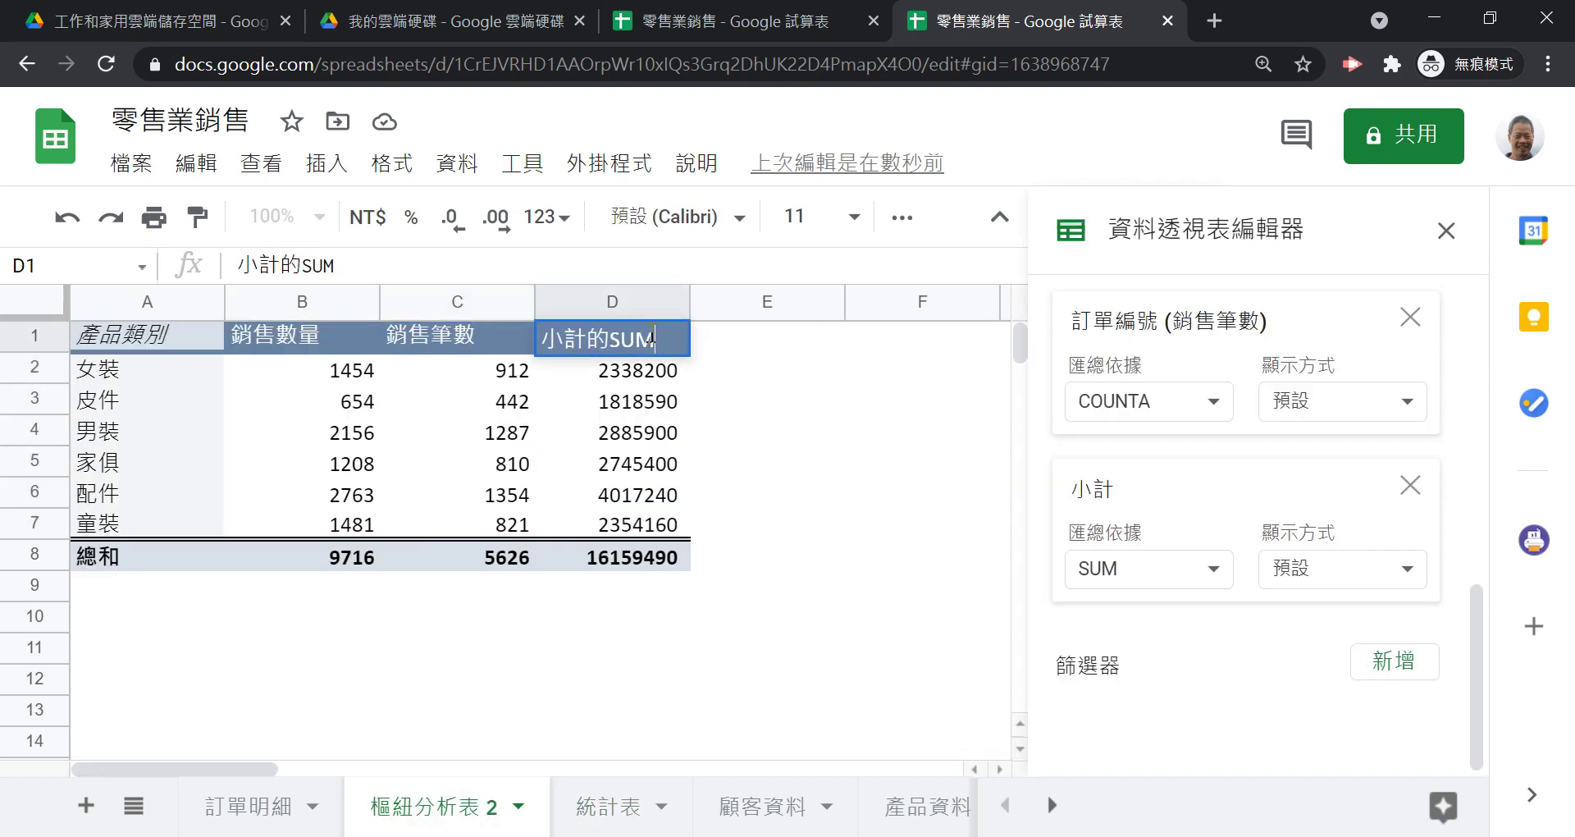
left_click_drag(654, 336, 533, 322)
type("窩")
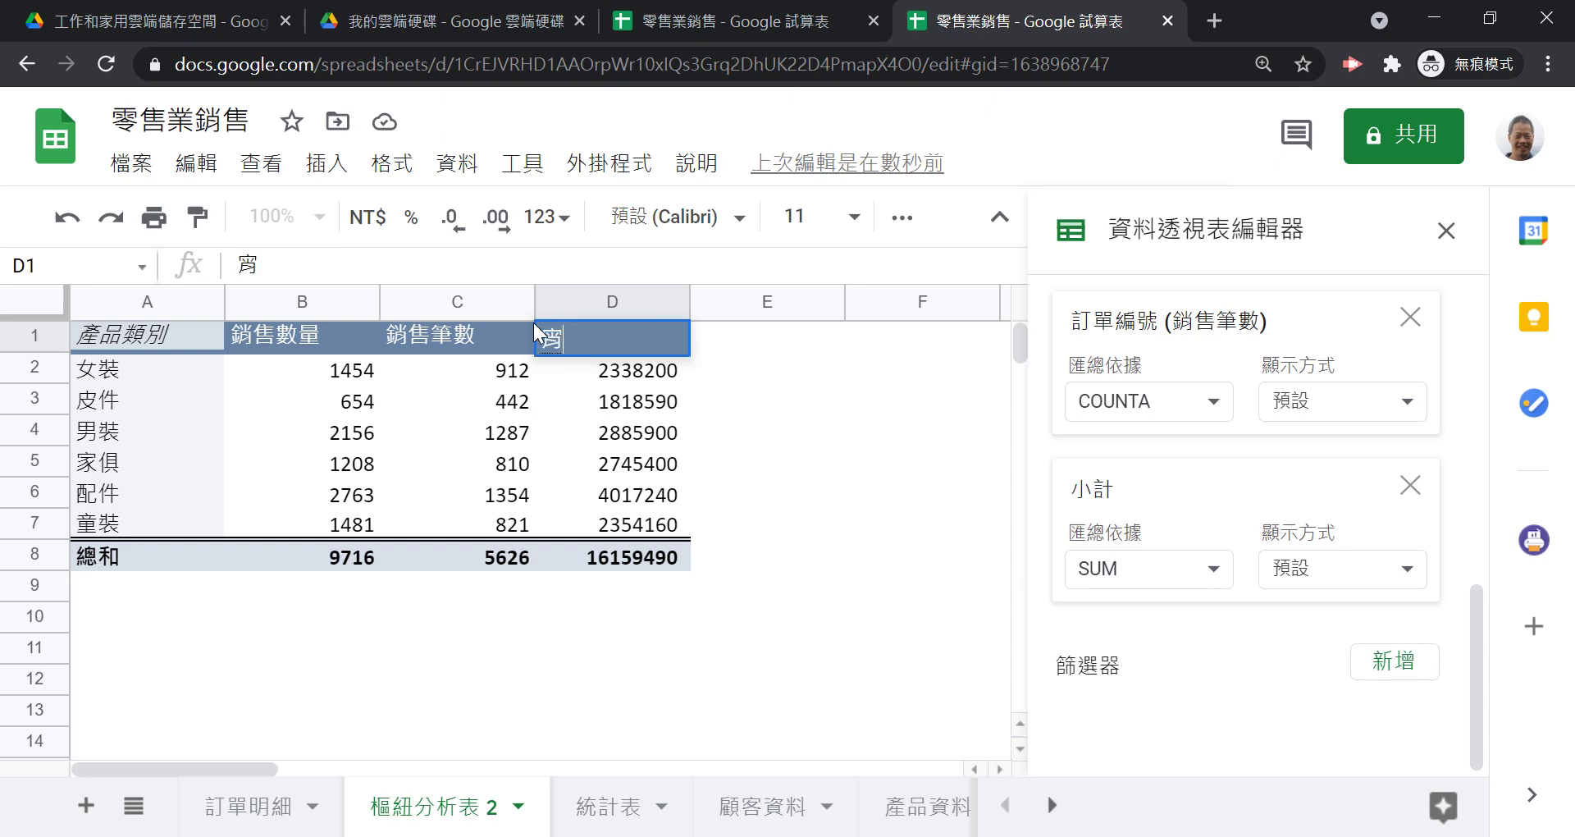
type("銷售金額")
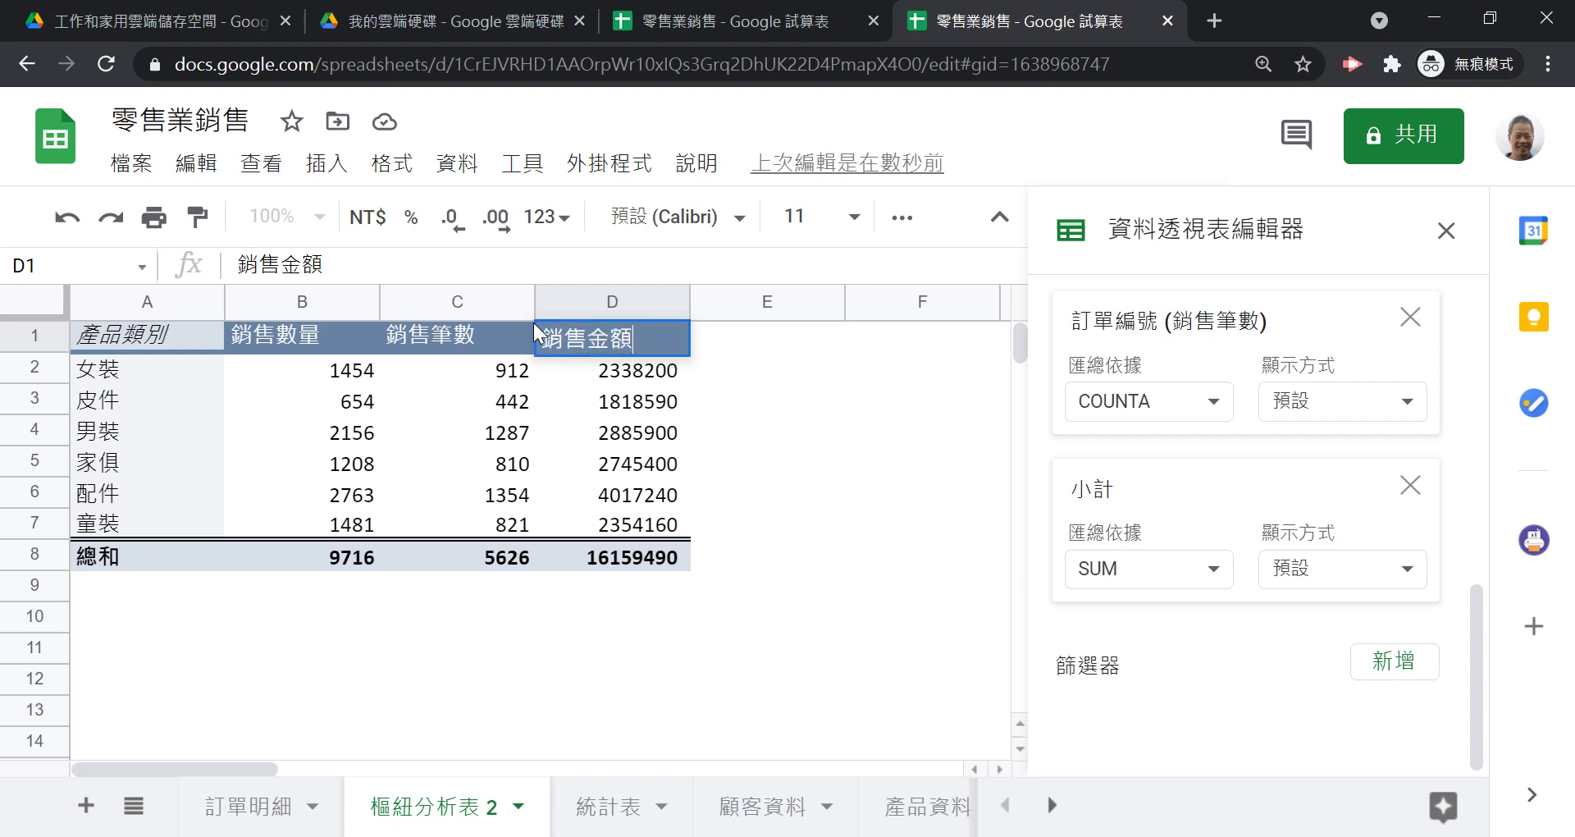
key("Return")
left_click(751, 474)
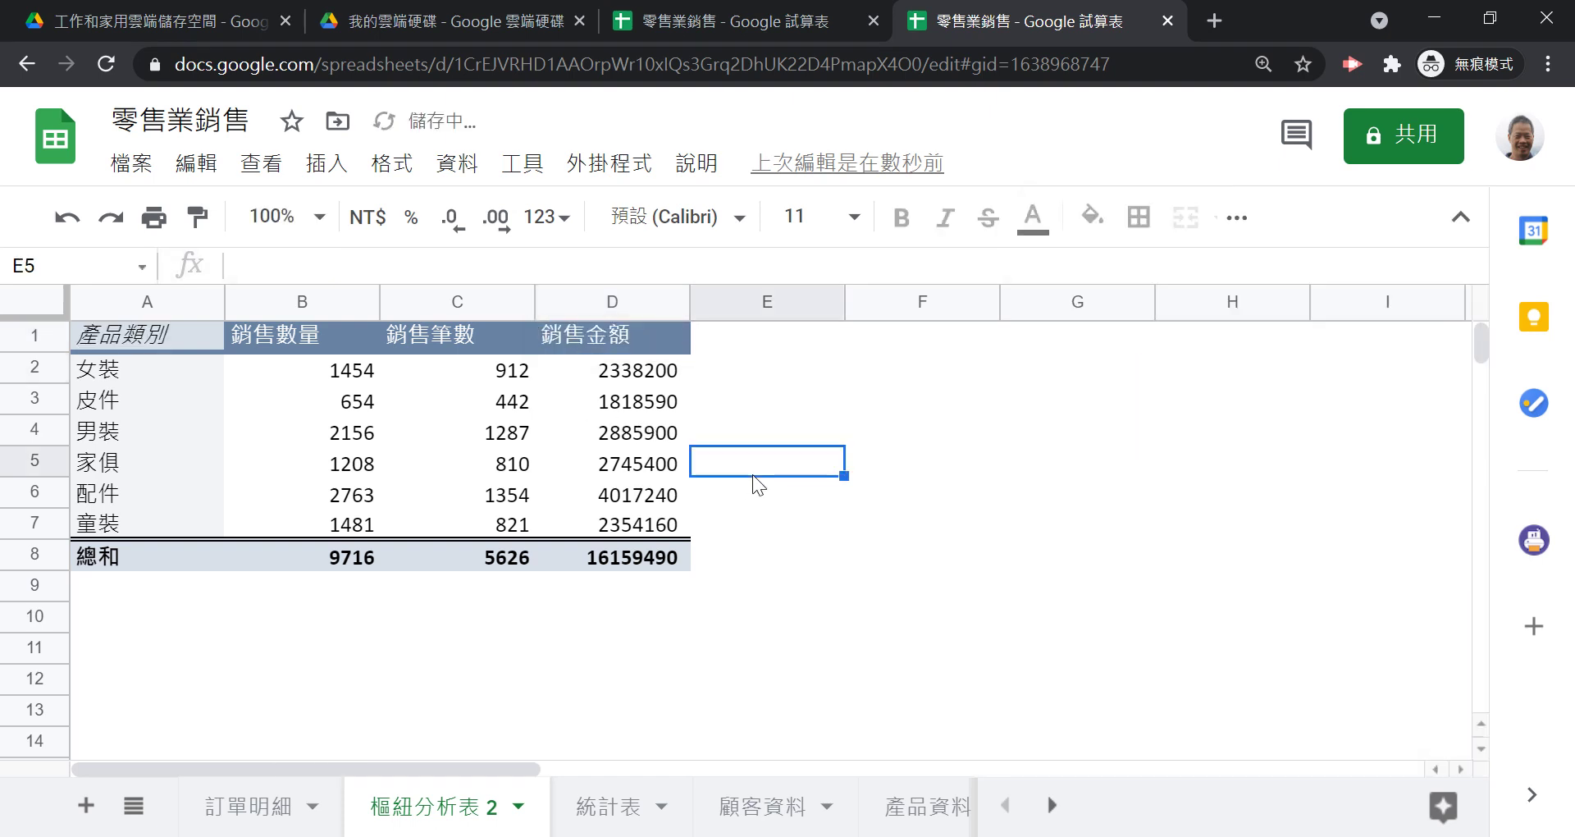